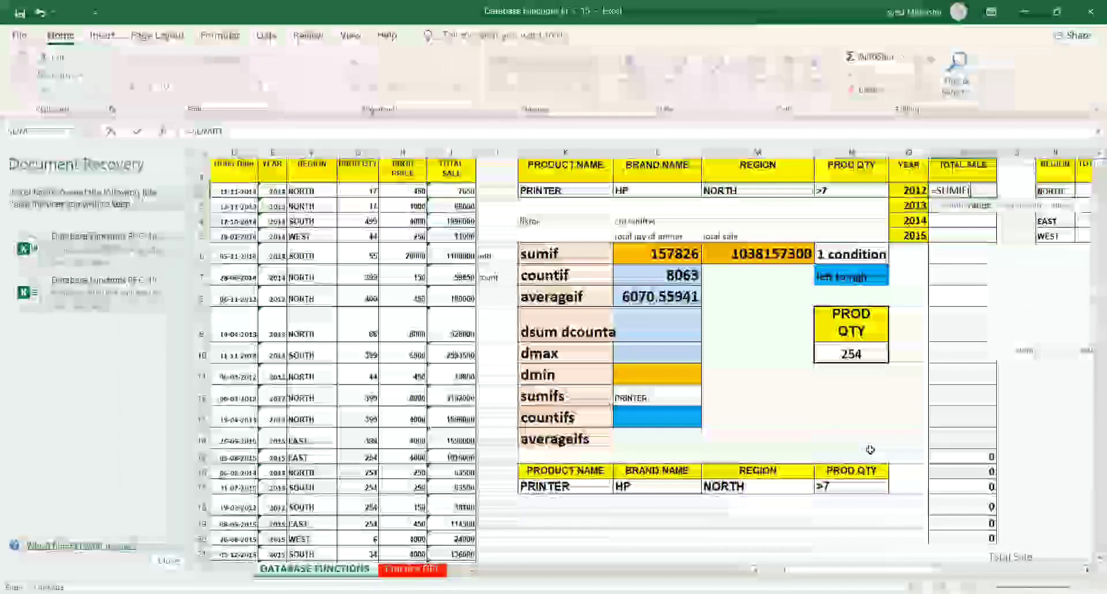
Try a SUMIF formula for the 2012 total sale using the range sale, criterion O2 and column I as the sum range
{"action": "type", "text": "sale"}
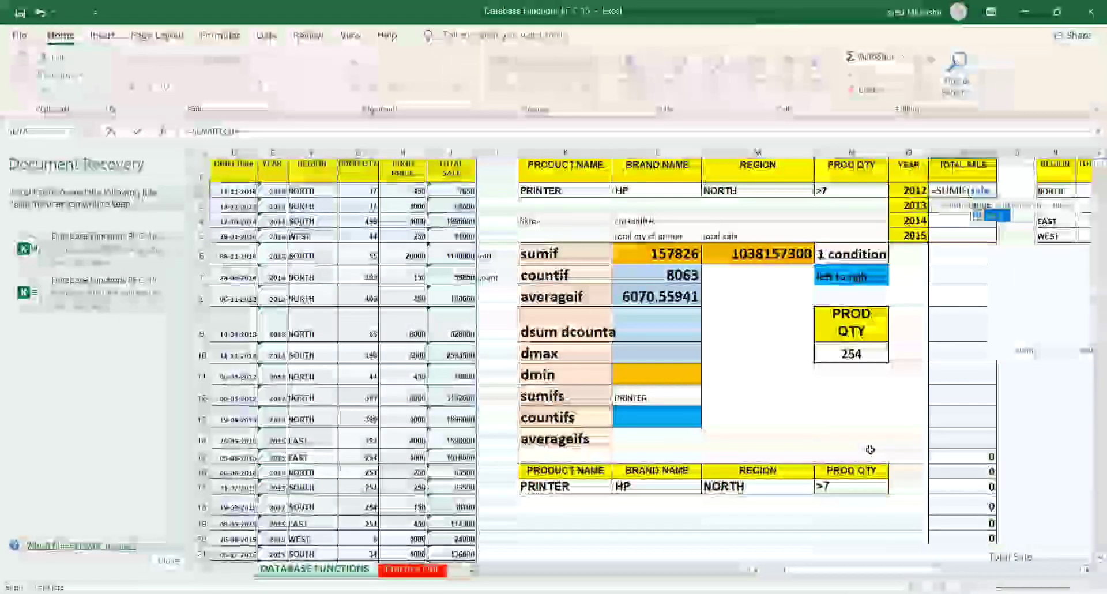
{"action": "type", "text": ","}
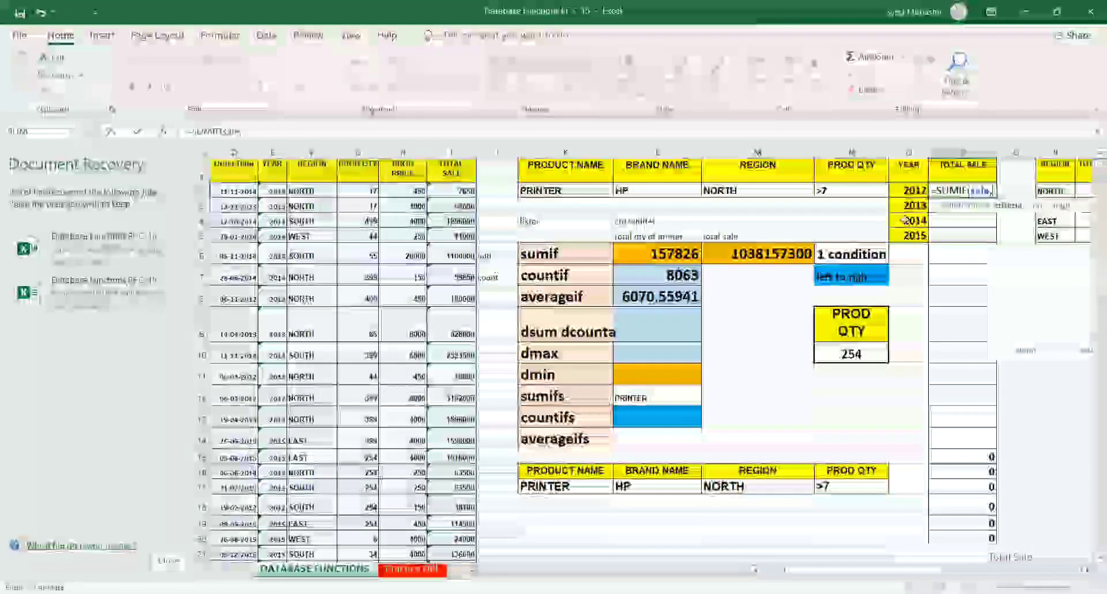
{"action": "left_click", "coordinate": [908, 190]}
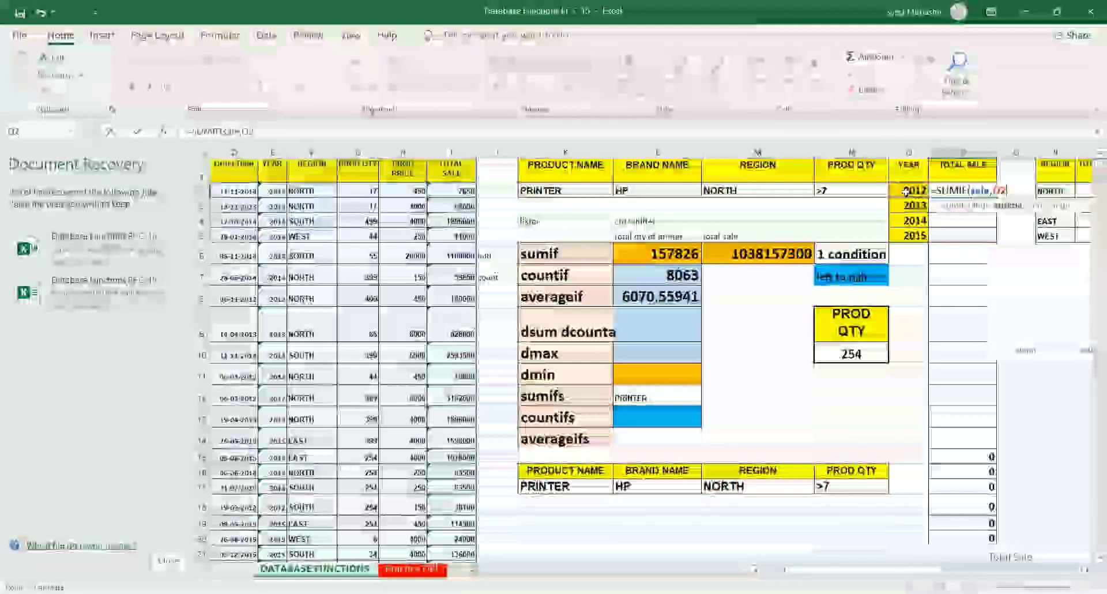
{"action": "type", "text": ","}
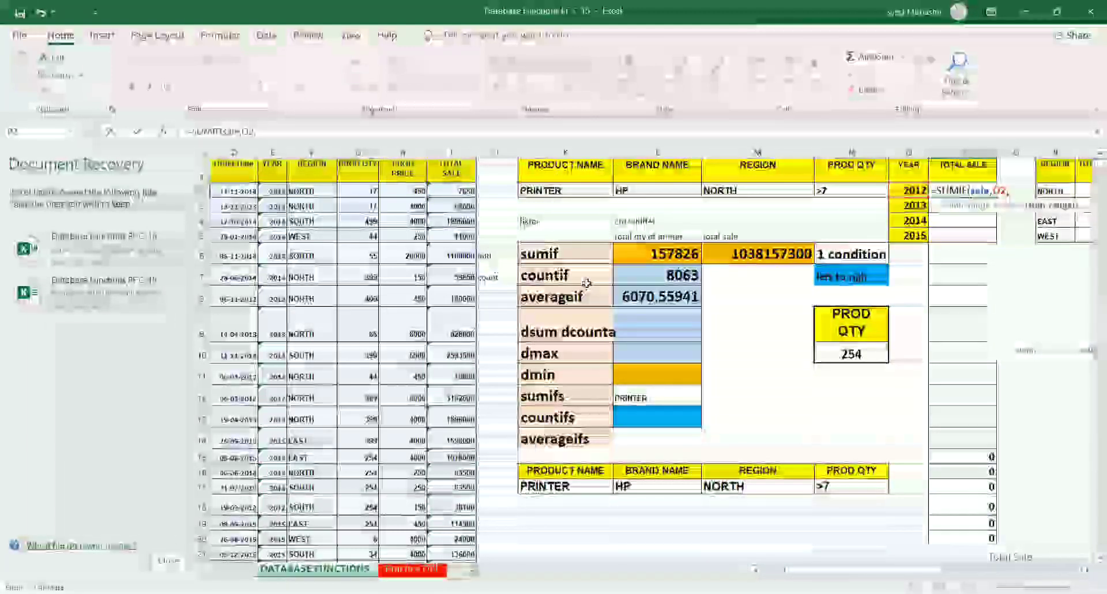
{"action": "left_click", "coordinate": [447, 149]}
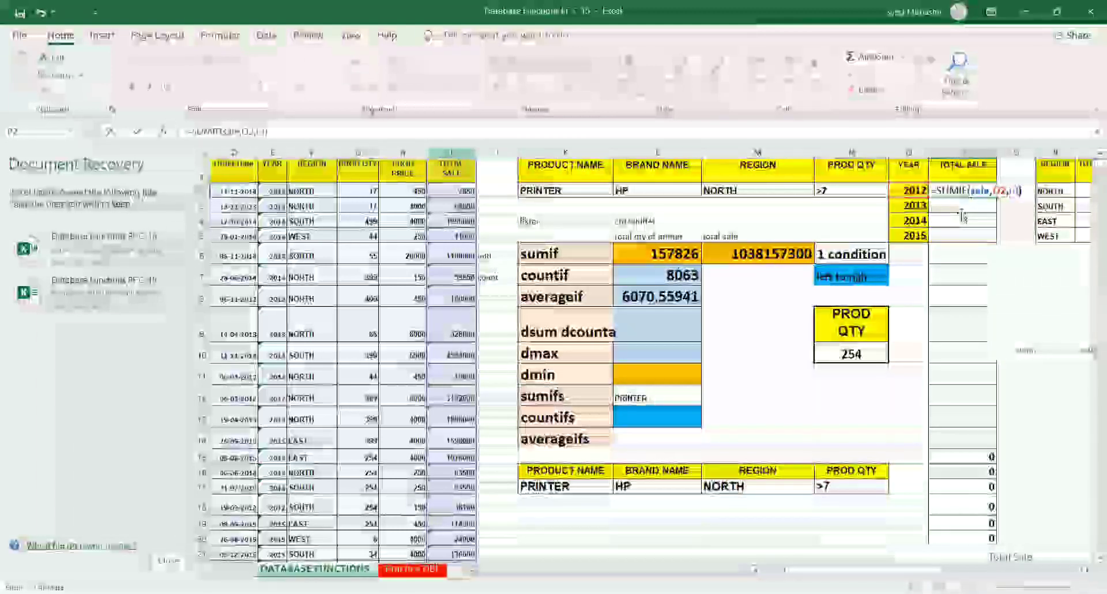
{"action": "key", "text": "Return"}
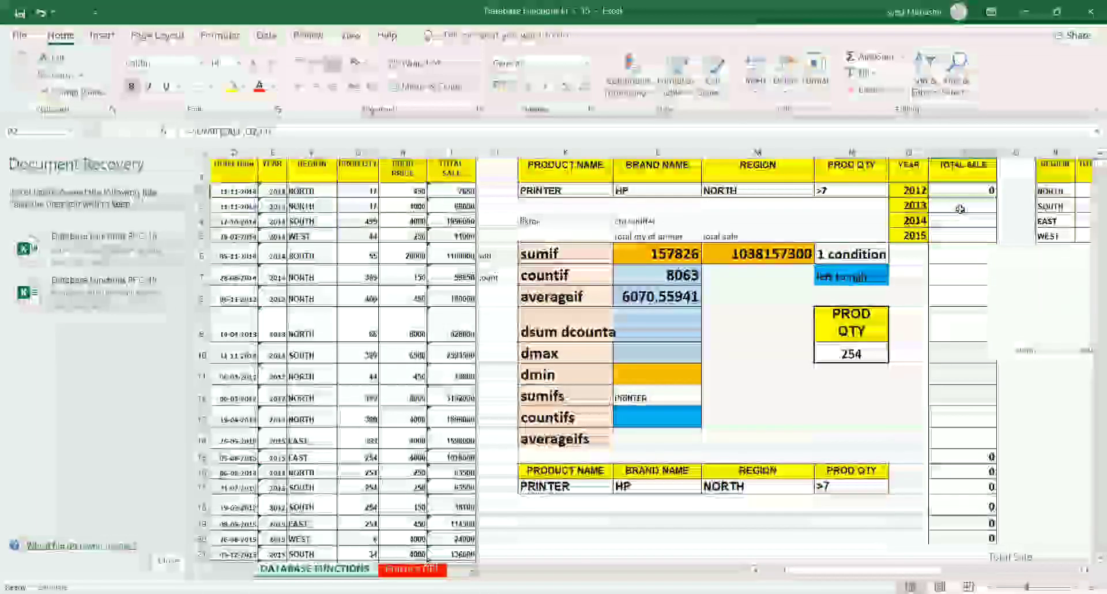
Inspect the 2012 total sale formula, the criteria headers, the function list and the "1 condition" note
{"action": "left_click", "coordinate": [954, 188]}
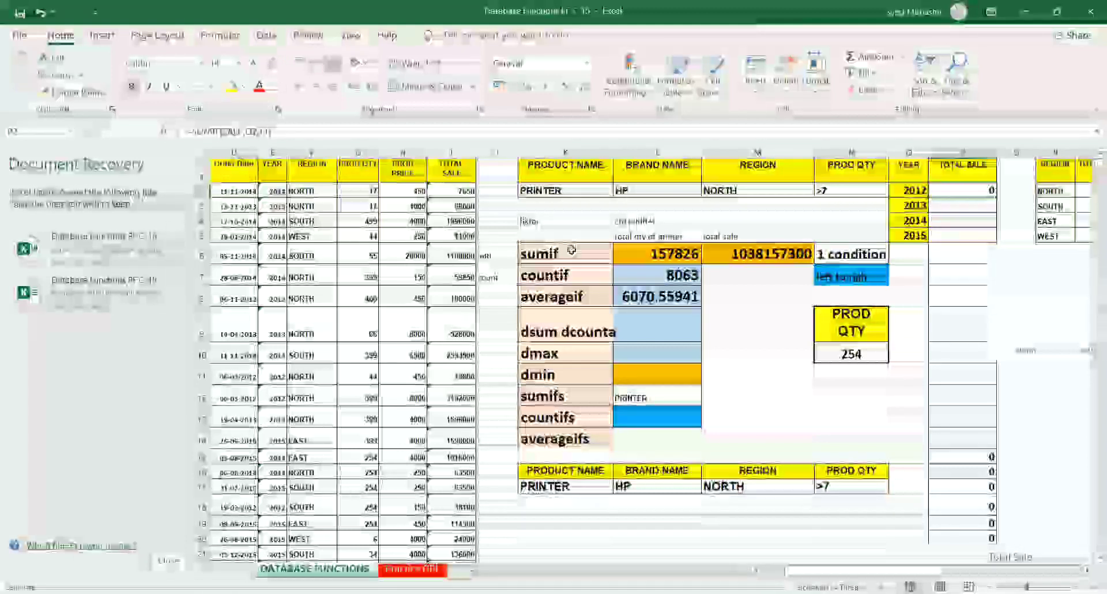
{"action": "left_click", "coordinate": [561, 330]}
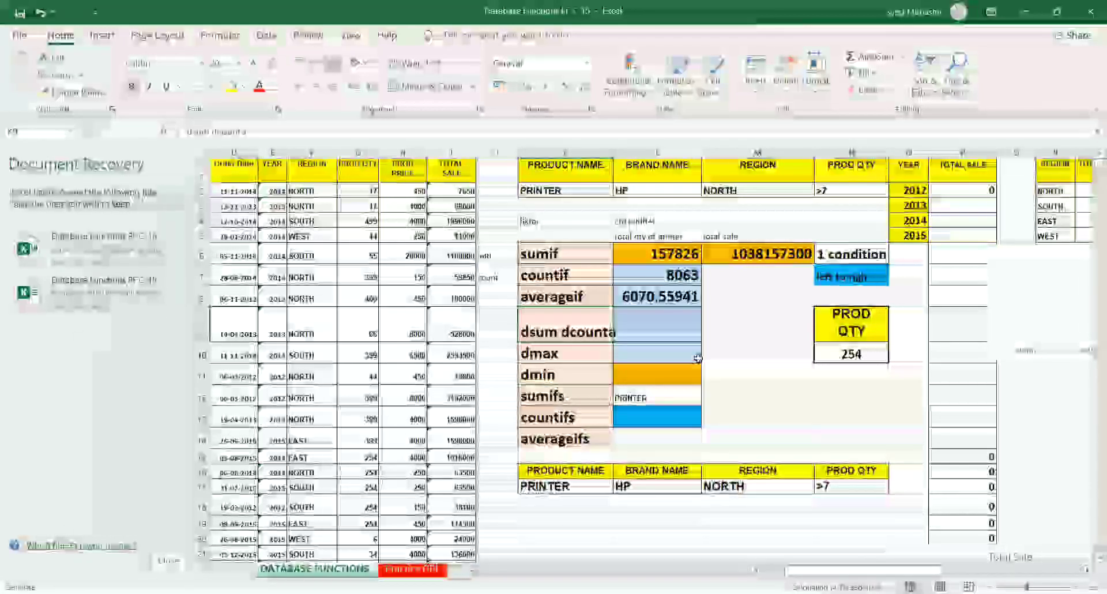
{"action": "left_click", "coordinate": [720, 359]}
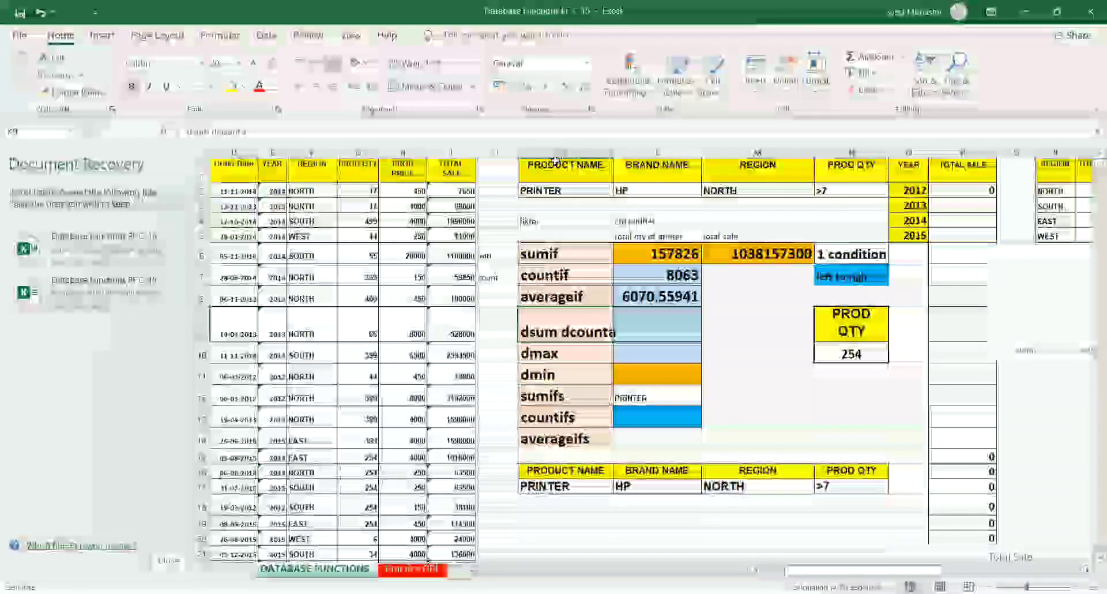
{"action": "left_click_drag", "start_coordinate": [583, 165], "coordinate": [649, 166]}
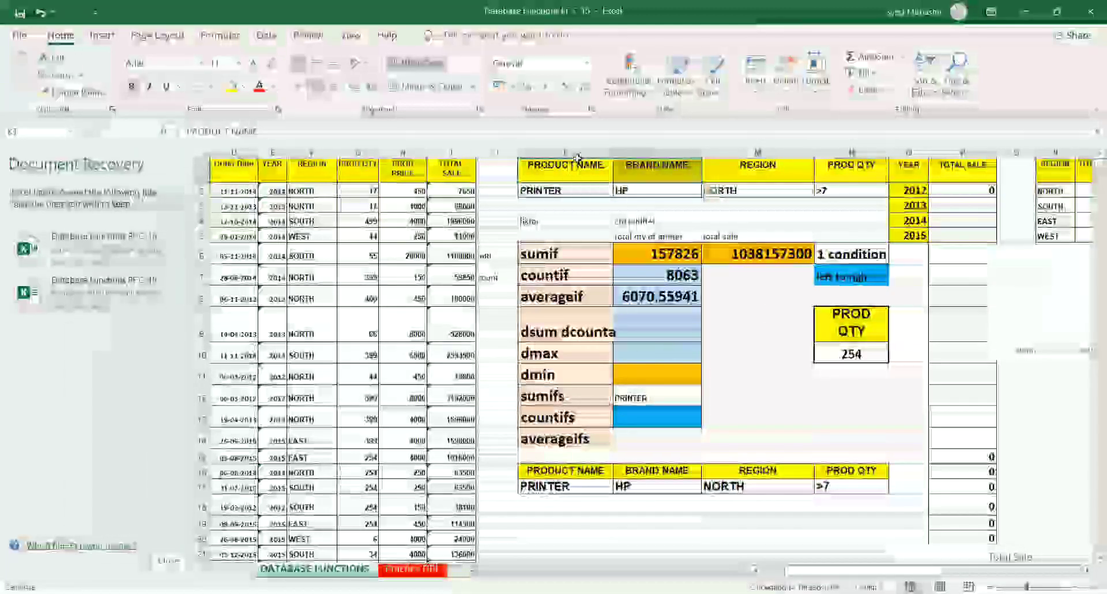
{"action": "left_click", "coordinate": [557, 330]}
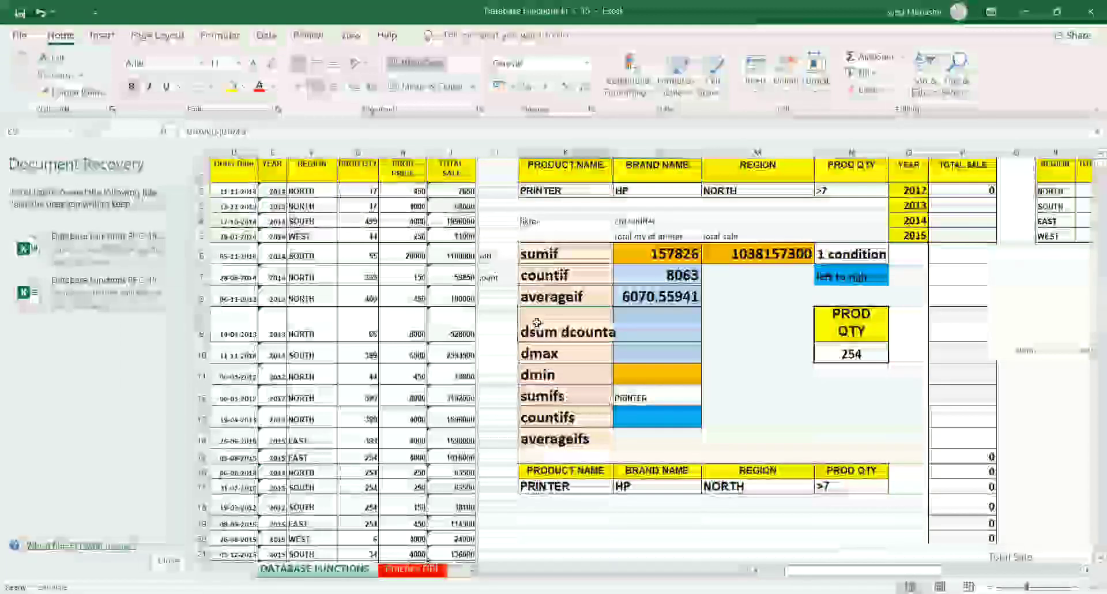
{"action": "left_click", "coordinate": [558, 392], "text": "shift"}
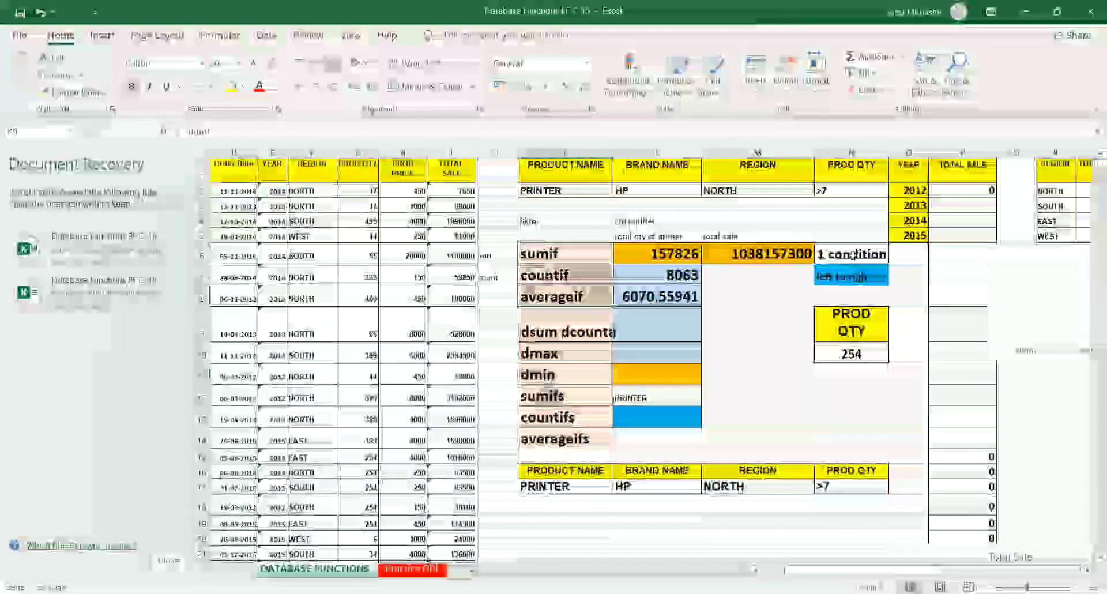
{"action": "left_click", "coordinate": [854, 256]}
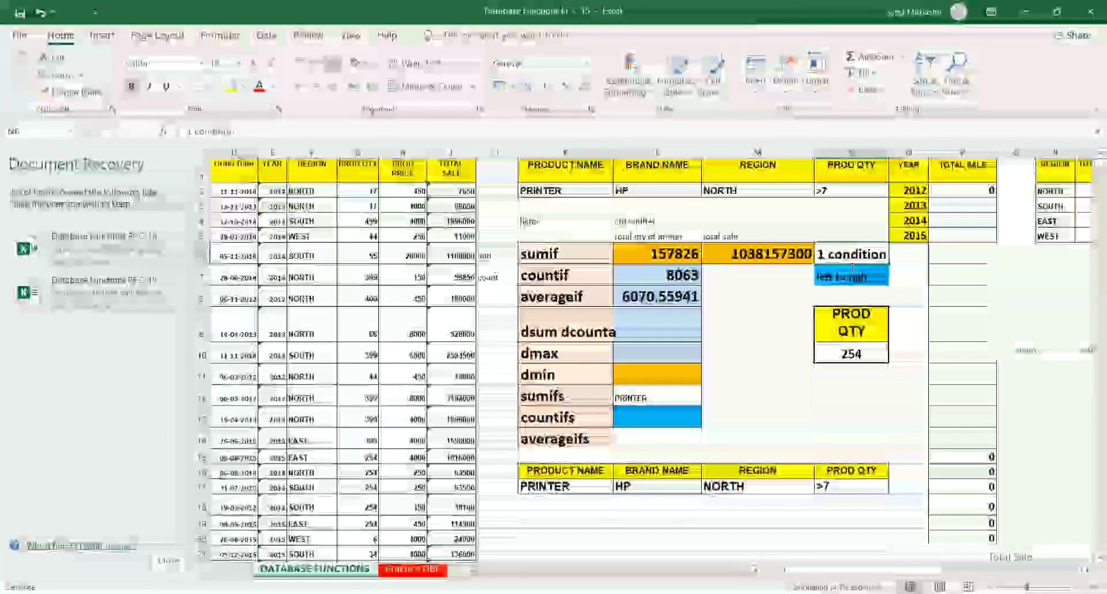
Edit the blue note under "1 condition" so that it reads "left to right"
{"action": "double_click", "coordinate": [852, 267]}
{"action": "type", "text": "right"}
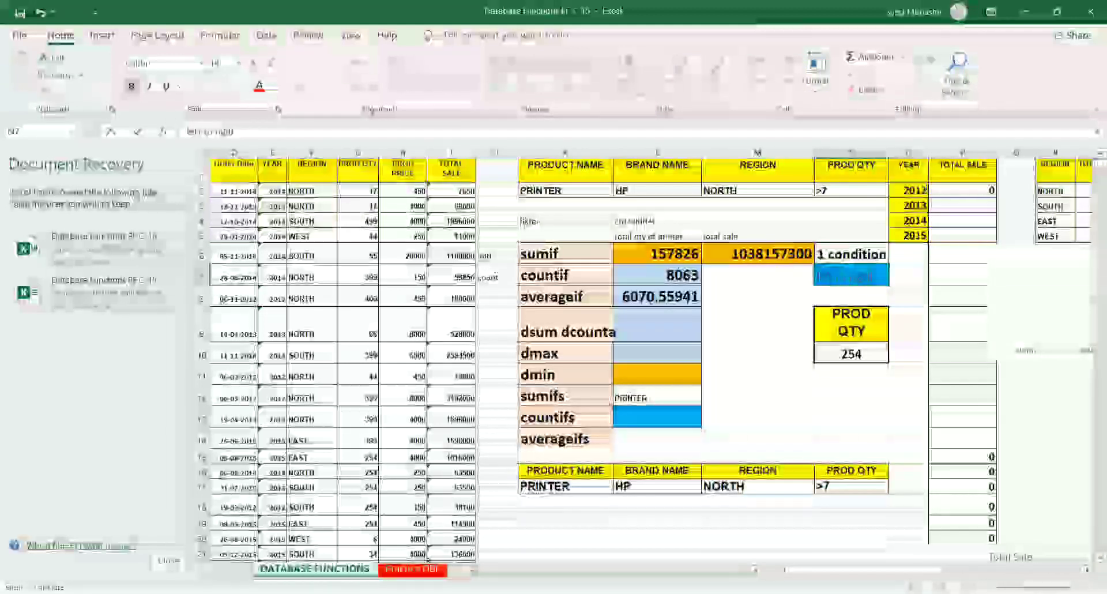
{"action": "left_click", "coordinate": [917, 207]}
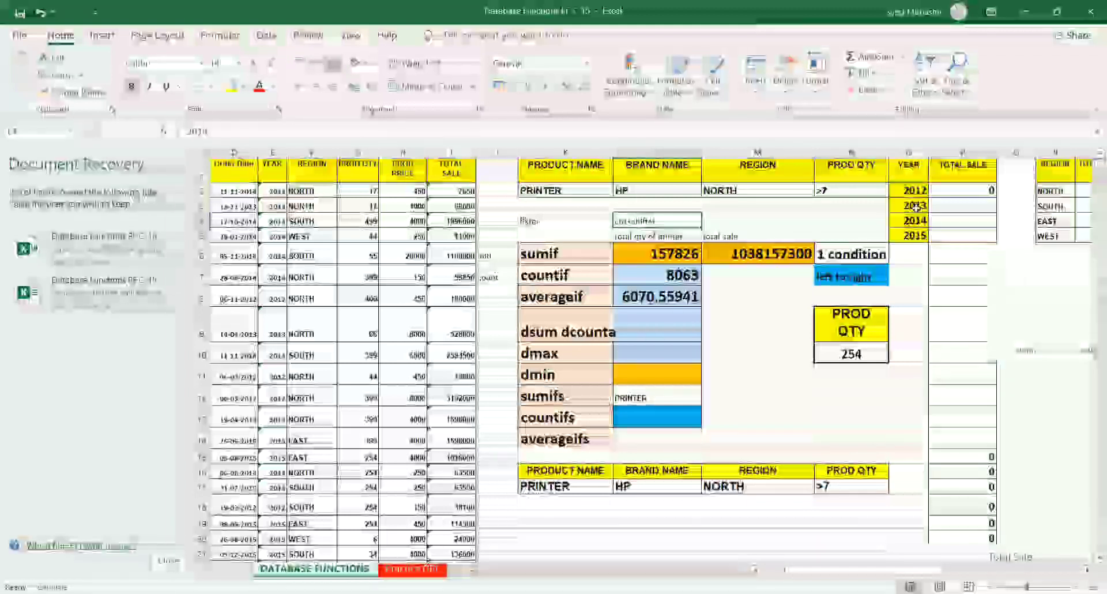
Examine the source data table and compare the sumif to averageif group with the sumifs to averageifs group
{"action": "key", "text": "ctrl+Left"}
{"action": "key", "text": "ctrl+Left"}
{"action": "key", "text": "ctrl+Left"}
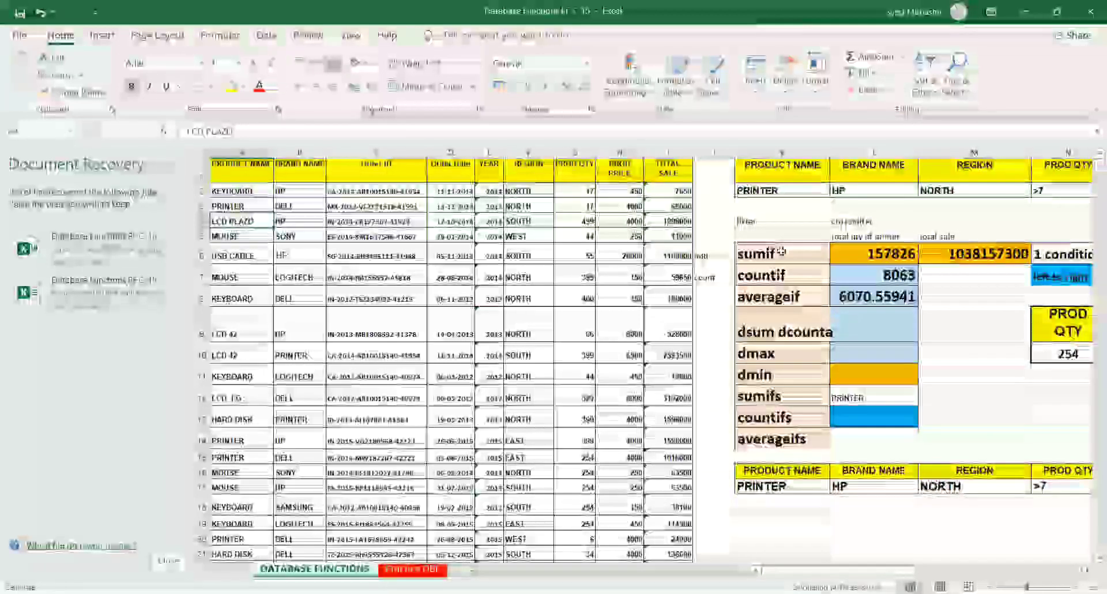
{"action": "left_click", "coordinate": [794, 297]}
{"action": "left_click_drag", "start_coordinate": [784, 253], "coordinate": [787, 297]}
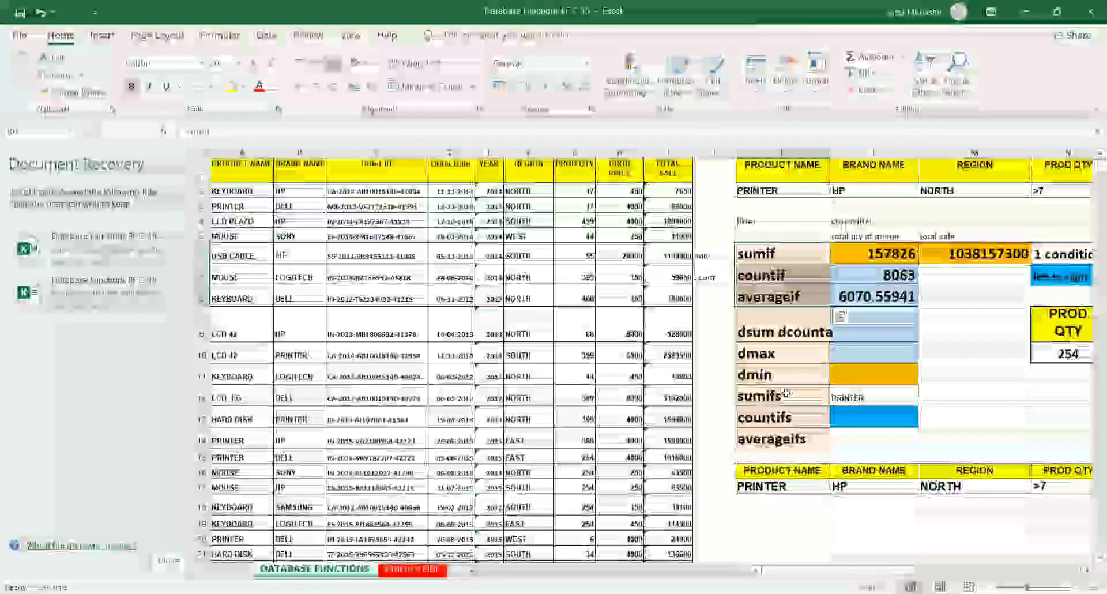
{"action": "left_click_drag", "start_coordinate": [787, 398], "coordinate": [796, 439]}
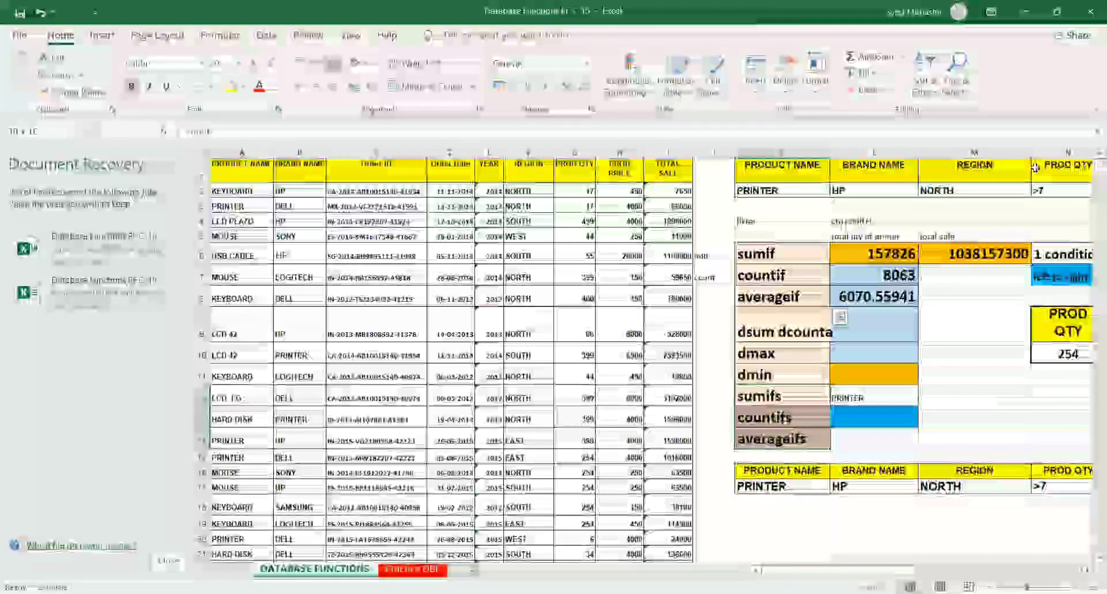
{"action": "left_click", "coordinate": [1049, 193]}
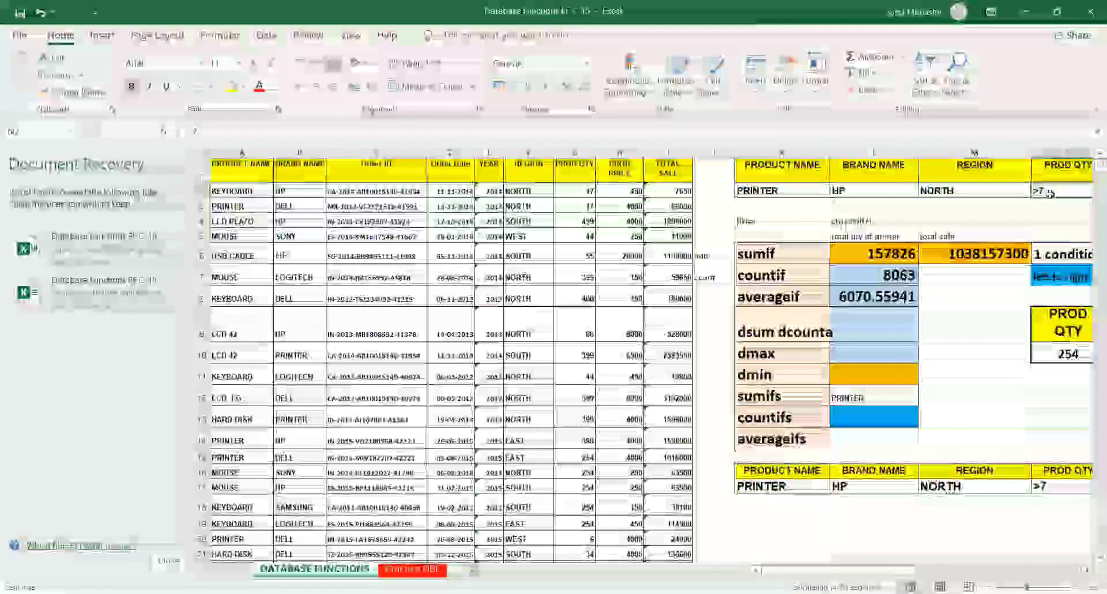
Enter the text "Sumifs" in the total sale cell for 2012
{"action": "key", "text": "Right"}
{"action": "key", "text": "Right"}
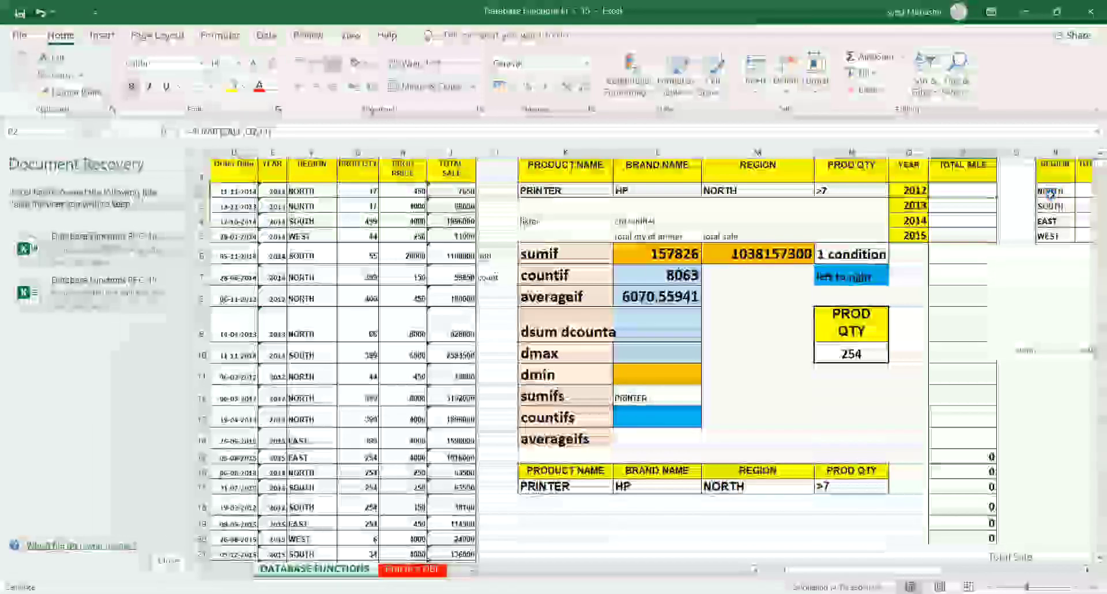
{"action": "type", "text": "Sum"}
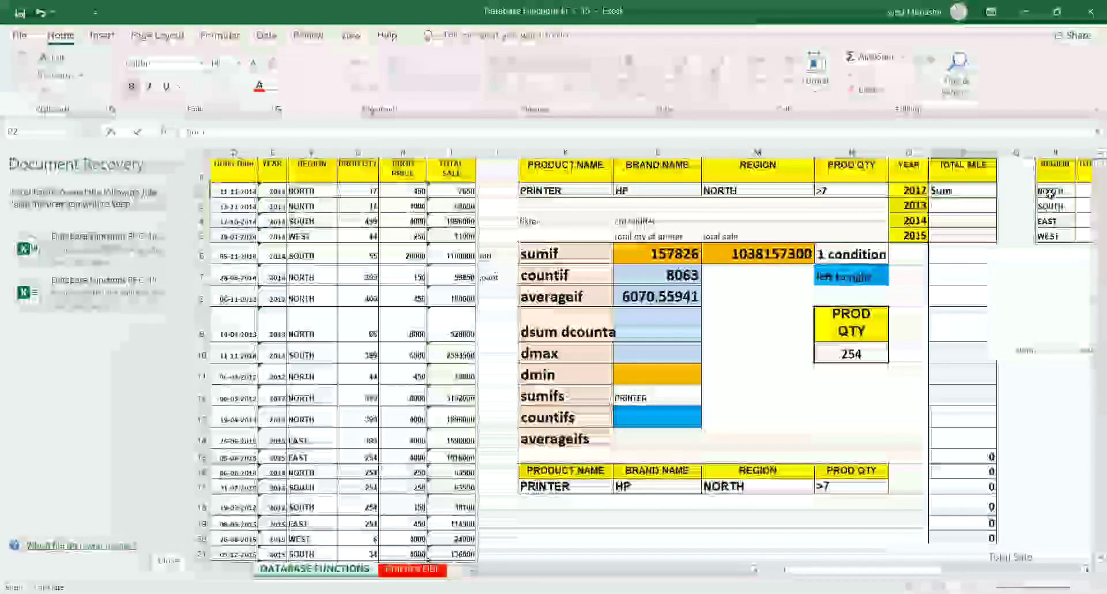
{"action": "type", "text": "ifs"}
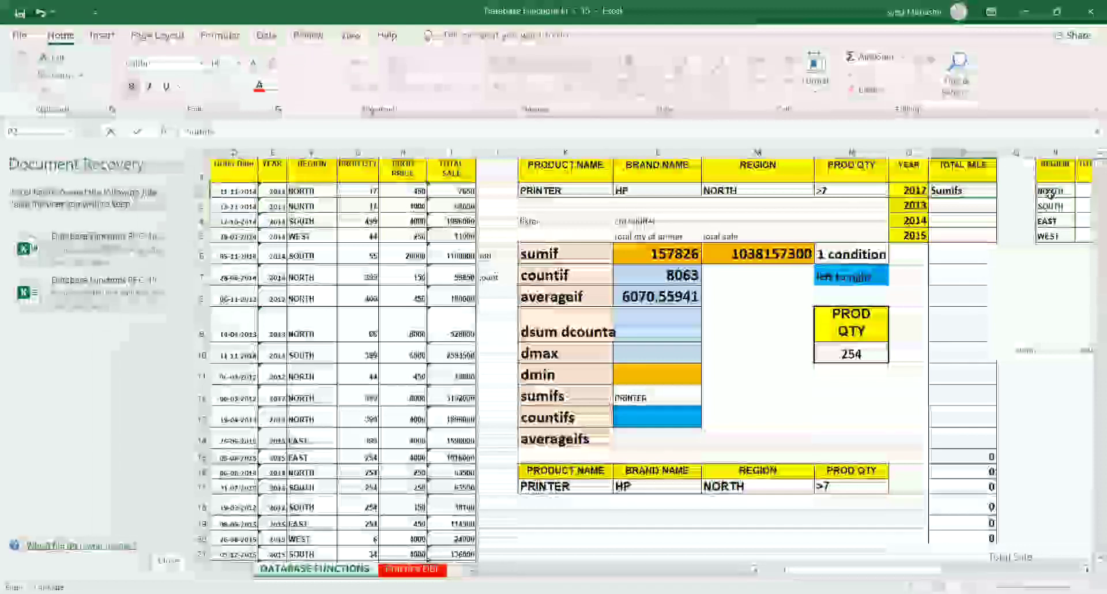
{"action": "key", "text": "Tab"}
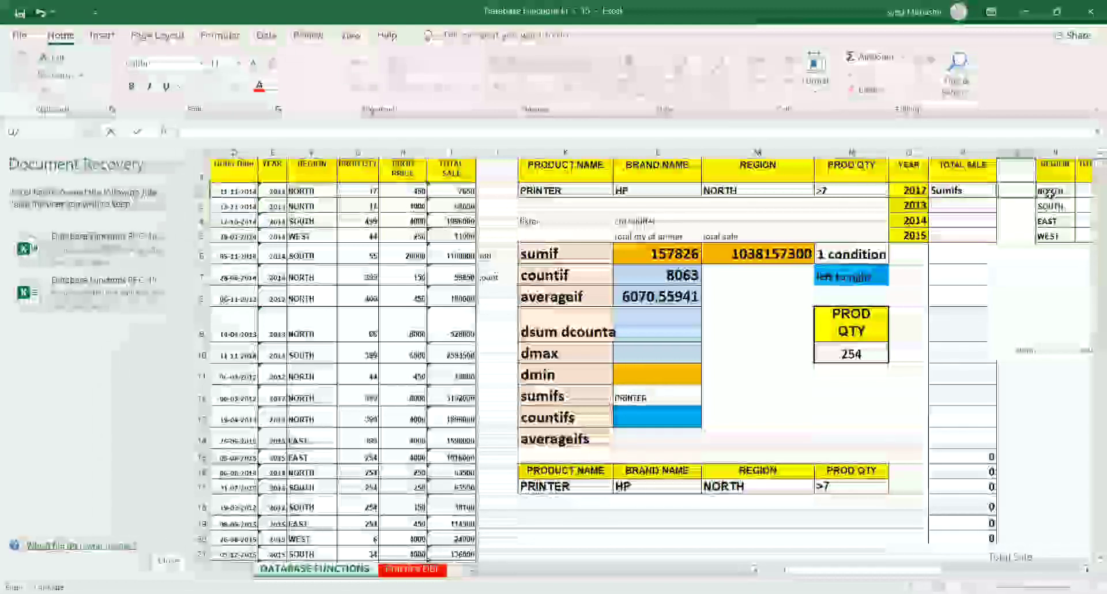
Replace the text in the 2012 total sale cell with the start of a SUMIFS formula, "=sumifs("
{"action": "left_click", "coordinate": [962, 189]}
{"action": "type", "text": "="}
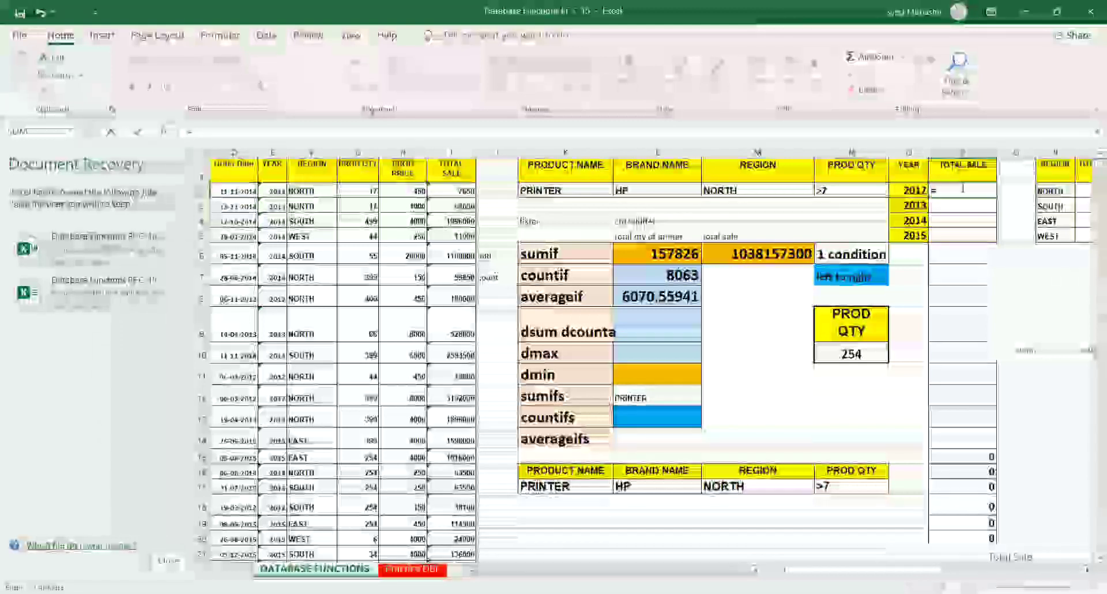
{"action": "type", "text": "SUMIFS("}
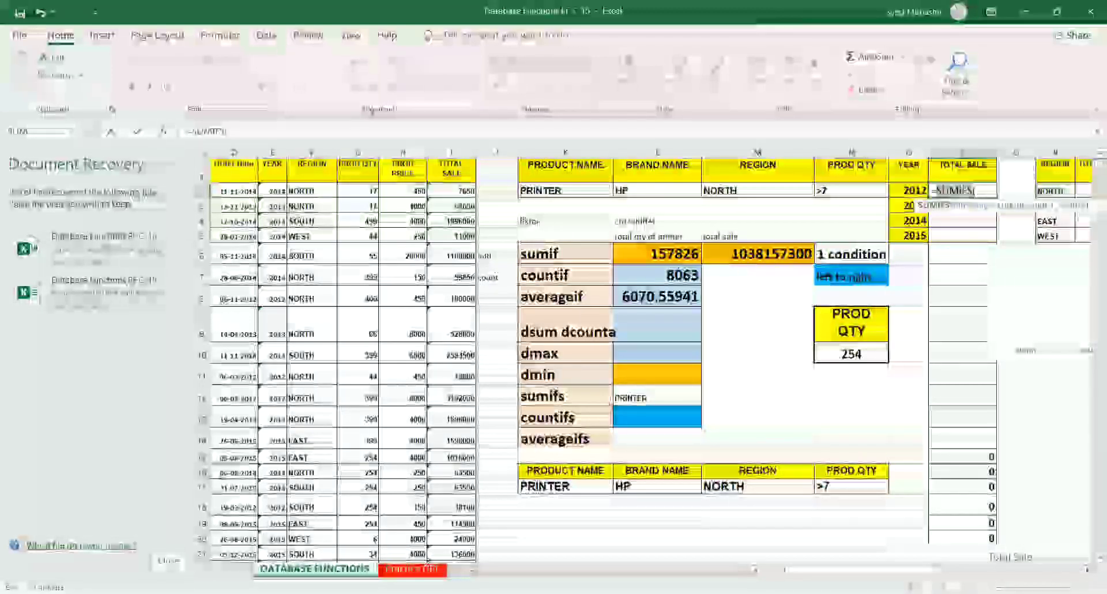
{"action": "key", "text": "BackSpace"}
{"action": "key", "text": "BackSpace"}
{"action": "key", "text": "BackSpace"}
{"action": "key", "text": "BackSpace"}
{"action": "key", "text": "BackSpace"}
{"action": "key", "text": "BackSpace"}
{"action": "key", "text": "BackSpace"}
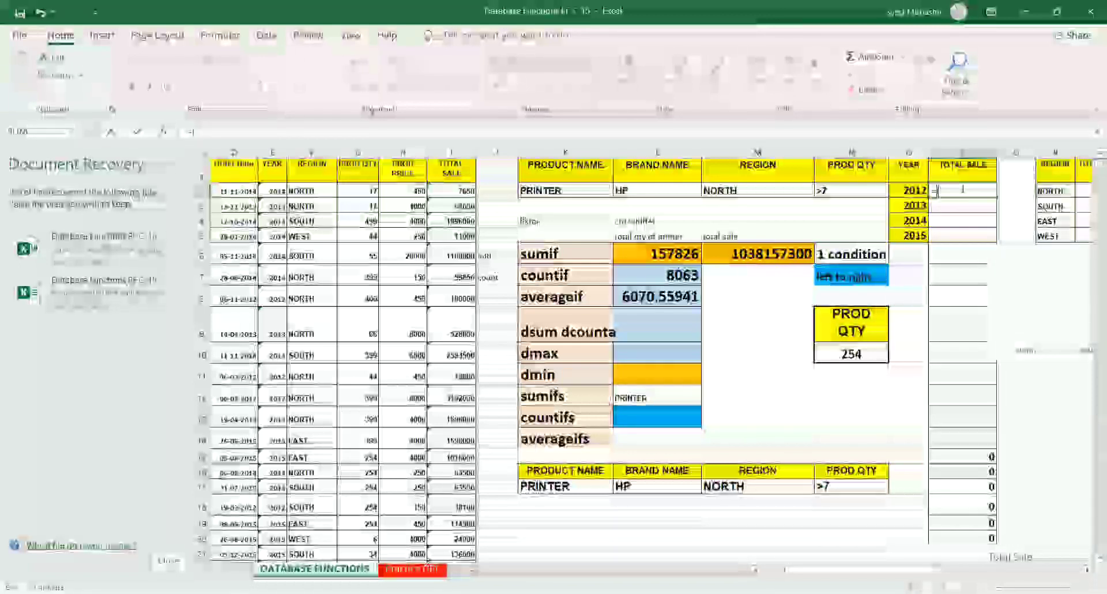
{"action": "type", "text": "sumifs"}
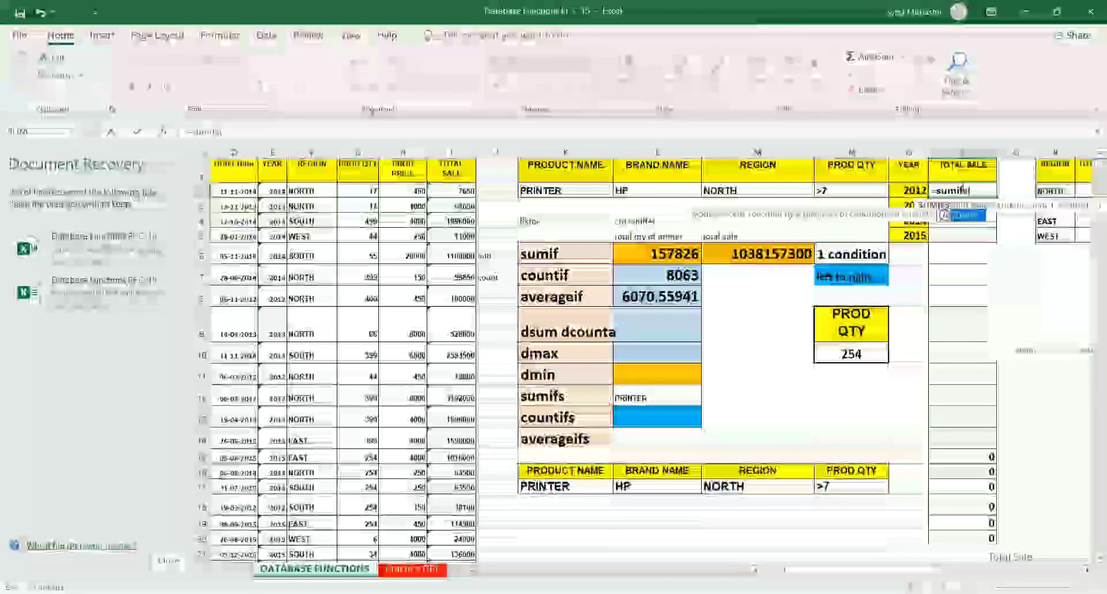
{"action": "type", "text": "("}
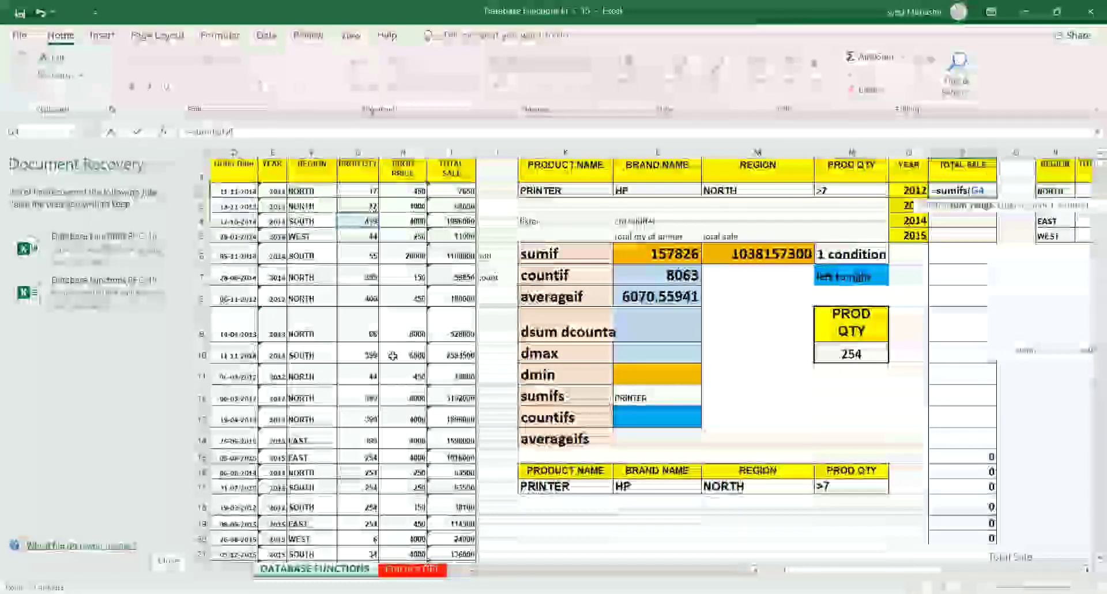
{"action": "left_click_drag", "start_coordinate": [392, 355], "coordinate": [403, 311]}
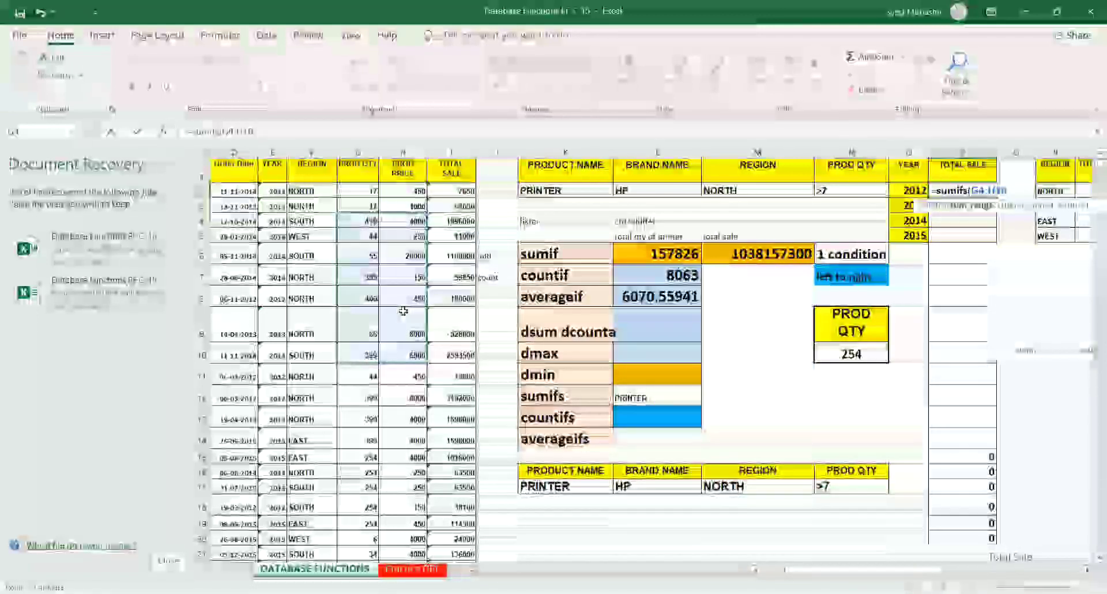
{"action": "key", "text": "BackSpace"}
{"action": "key", "text": "BackSpace"}
{"action": "key", "text": "BackSpace"}
{"action": "key", "text": "BackSpace"}
{"action": "key", "text": "BackSpace"}
{"action": "key", "text": "BackSpace"}
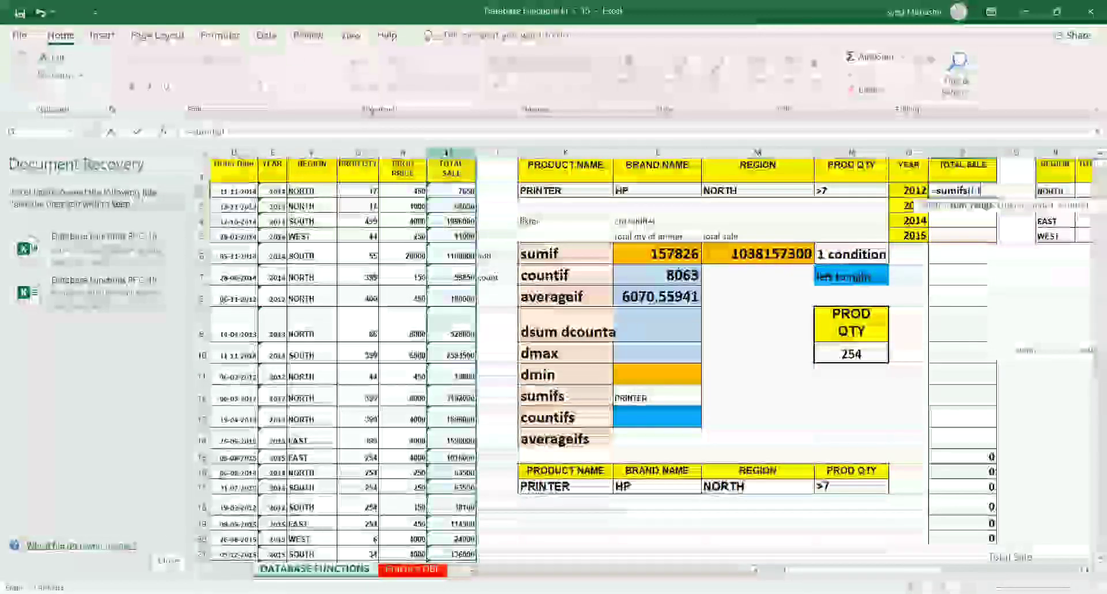
Set the sum range of the 2012 SUMIFS formula to the whole TOTAL SALE column as the absolute reference $I:$I
{"action": "left_click", "coordinate": [451, 152]}
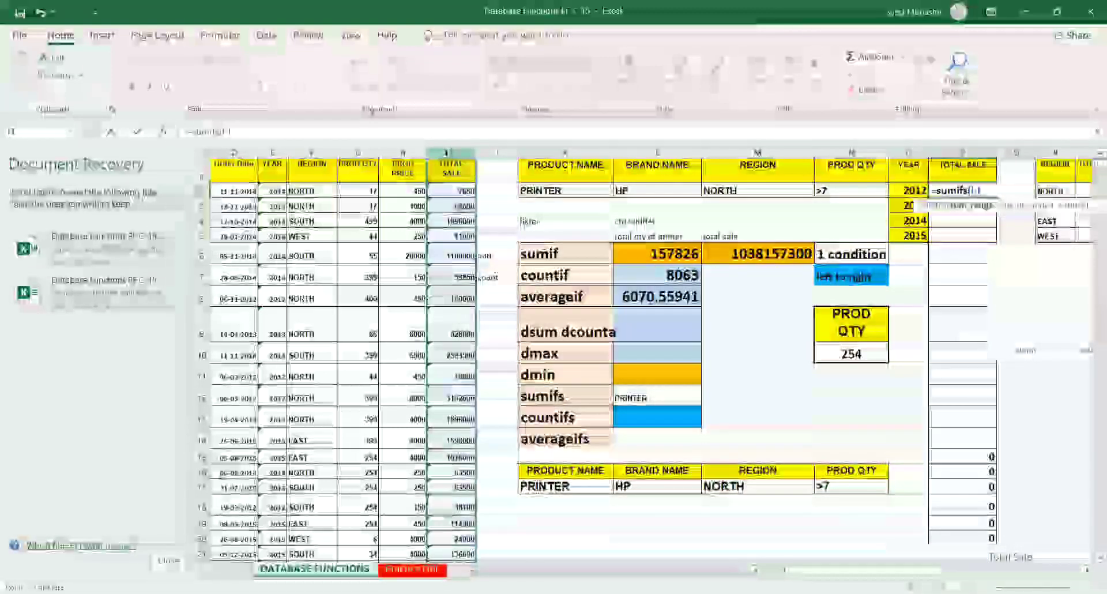
{"action": "key", "text": "F4"}
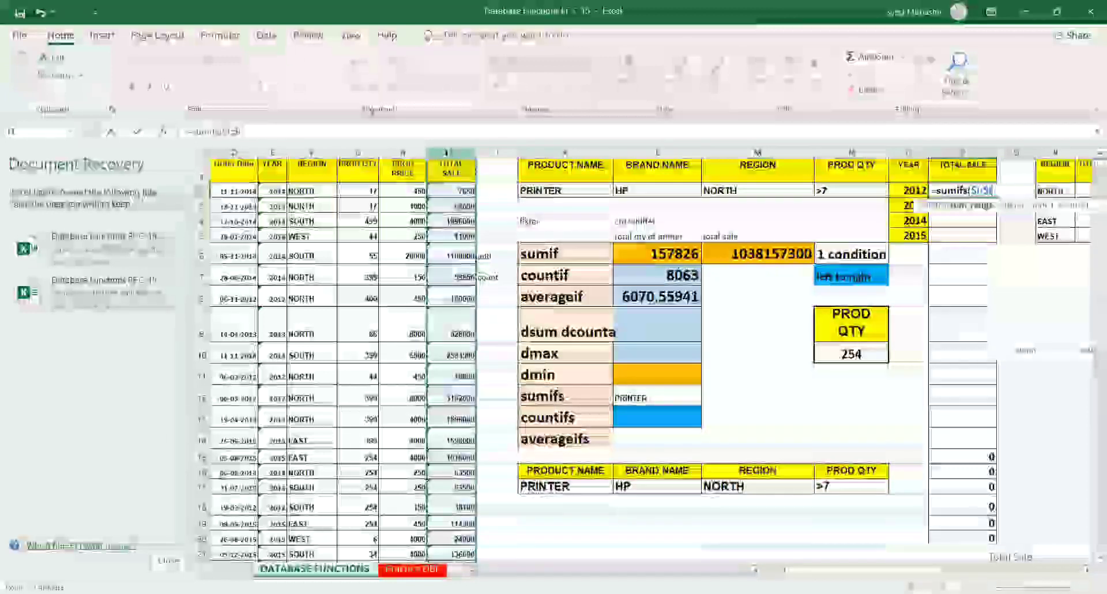
{"action": "type", "text": ","}
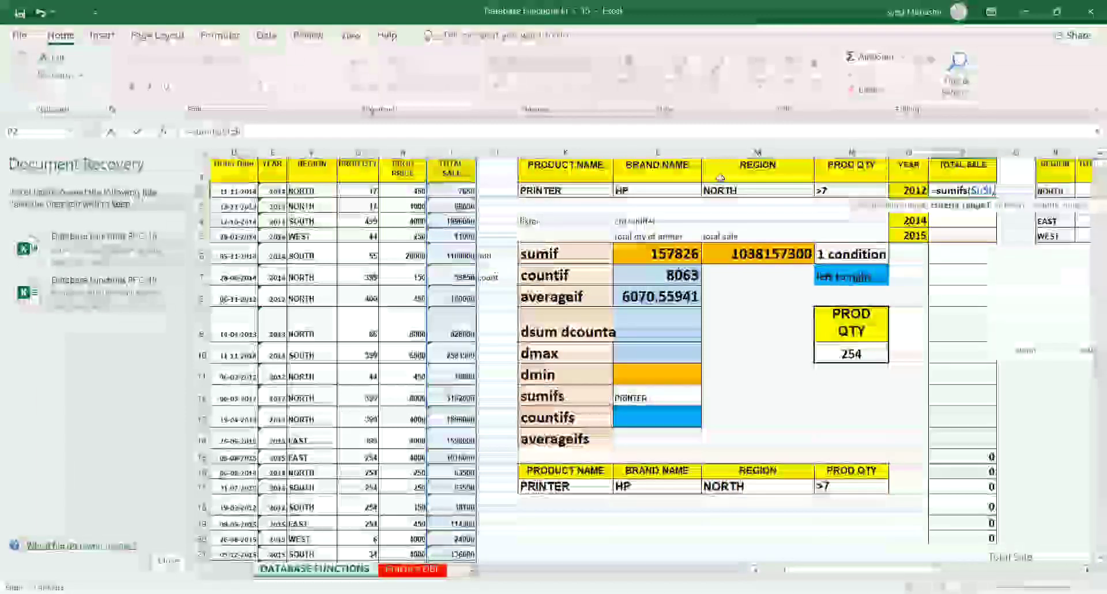
{"action": "left_click", "coordinate": [922, 190]}
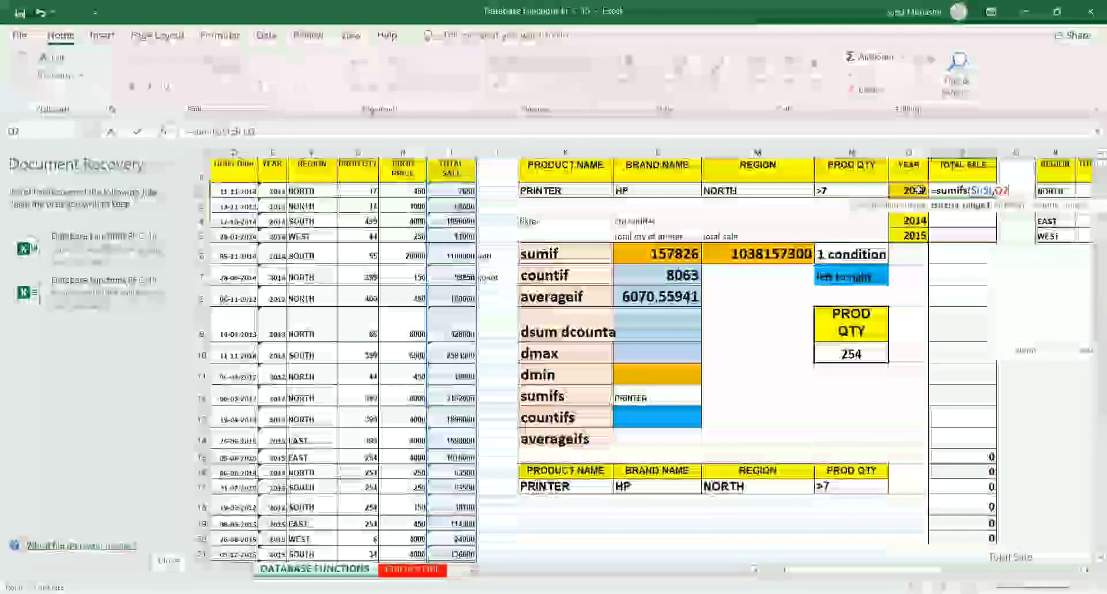
{"action": "type", "text": ","}
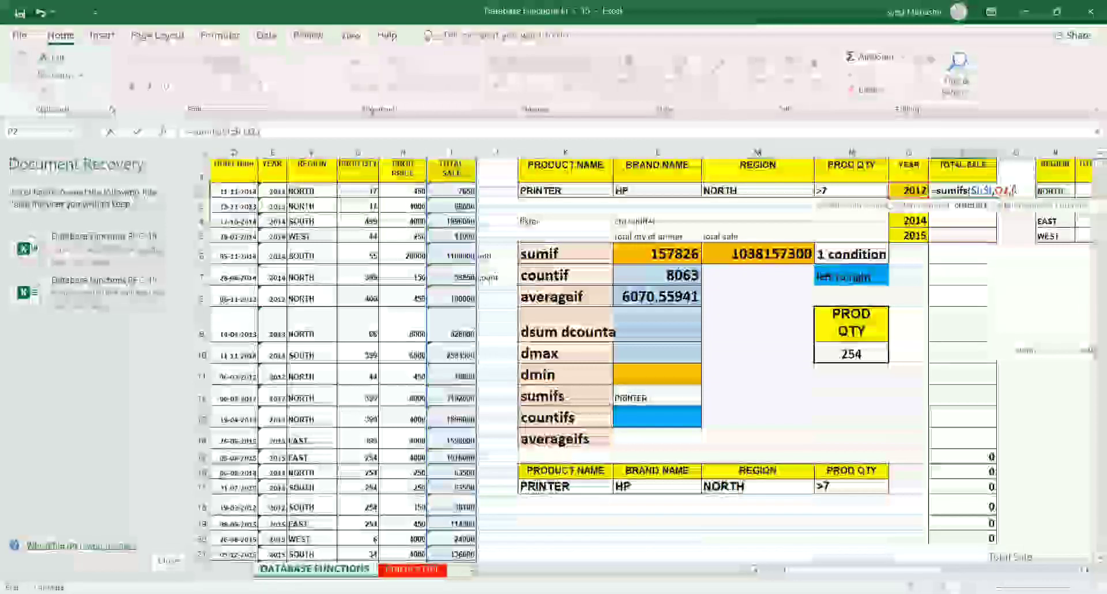
{"action": "key", "text": "BackSpace"}
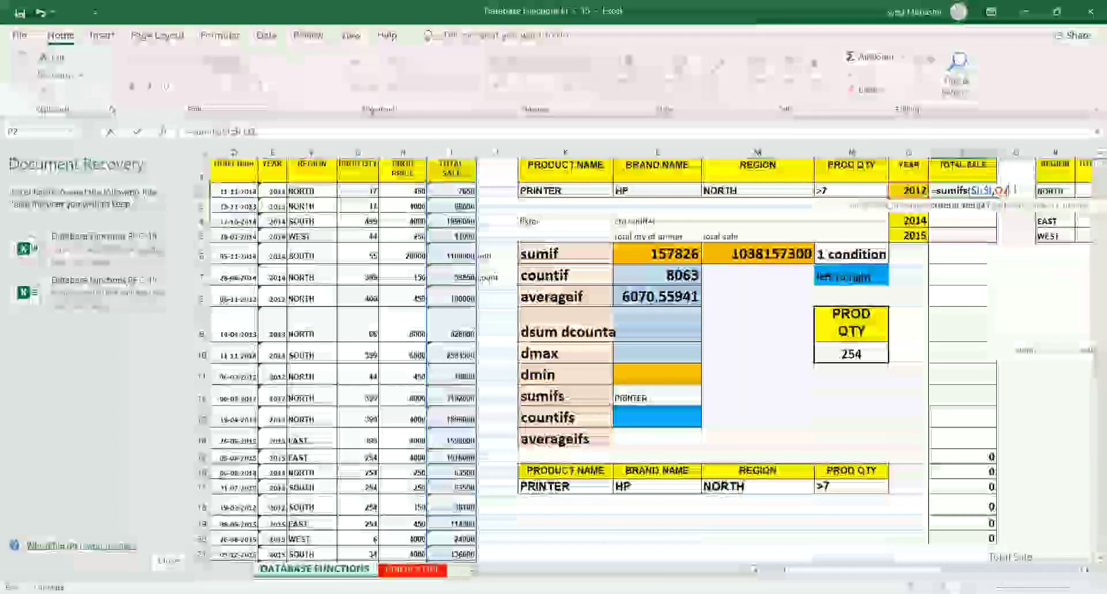
{"action": "key", "text": "BackSpace"}
{"action": "key", "text": "BackSpace"}
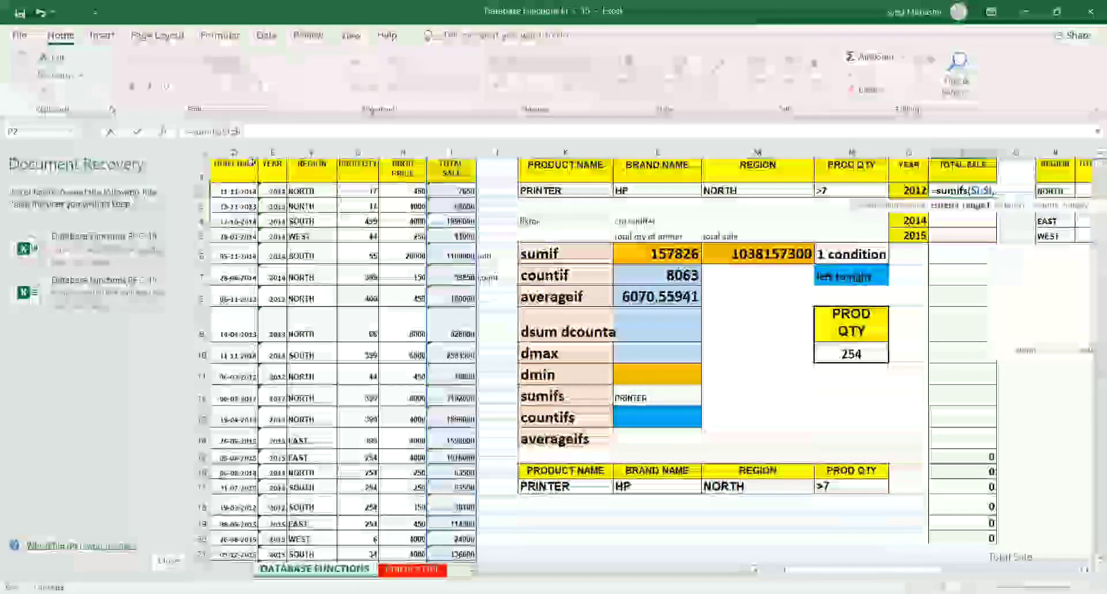
Complete the 2012 SUMIFS formula with the YEAR column $E:$E as criteria range and the 2012 cell O2 as criterion
{"action": "left_click", "coordinate": [267, 152]}
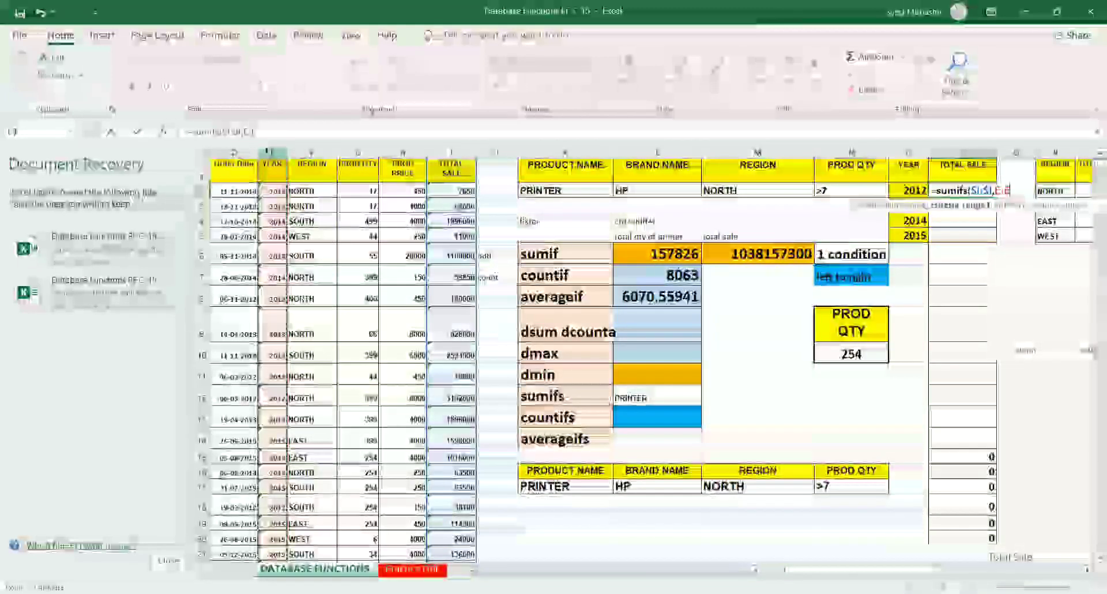
{"action": "key", "text": "F4"}
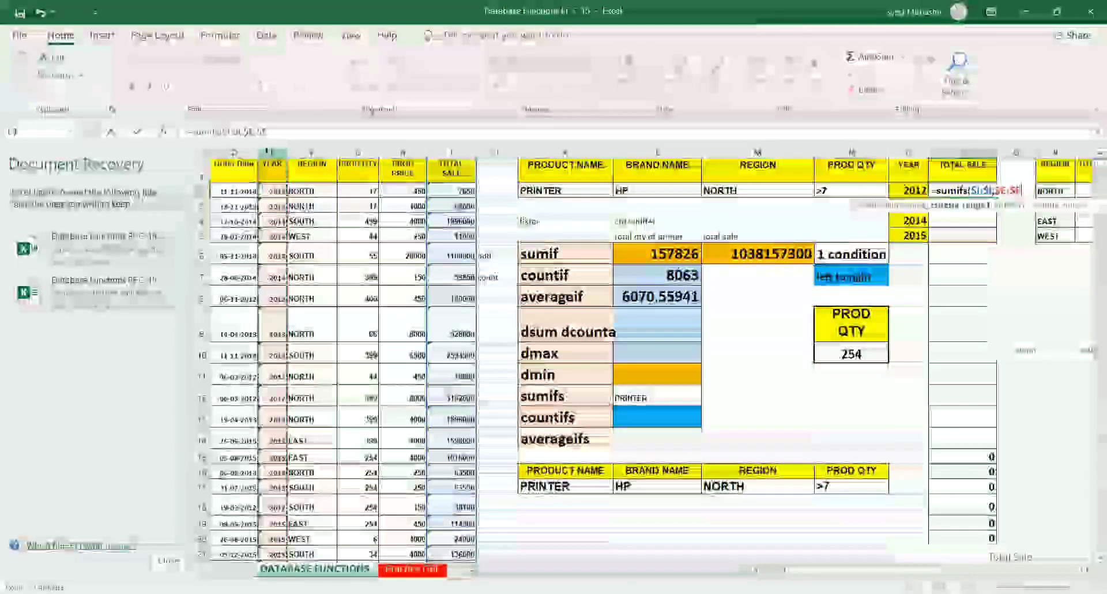
{"action": "type", "text": ","}
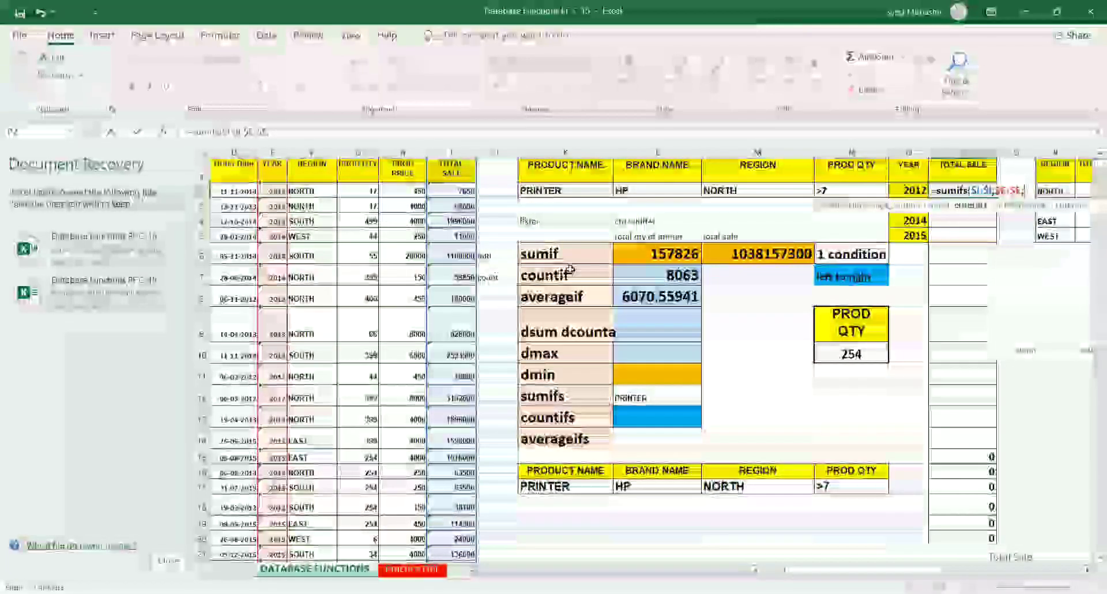
{"action": "left_click", "coordinate": [911, 190]}
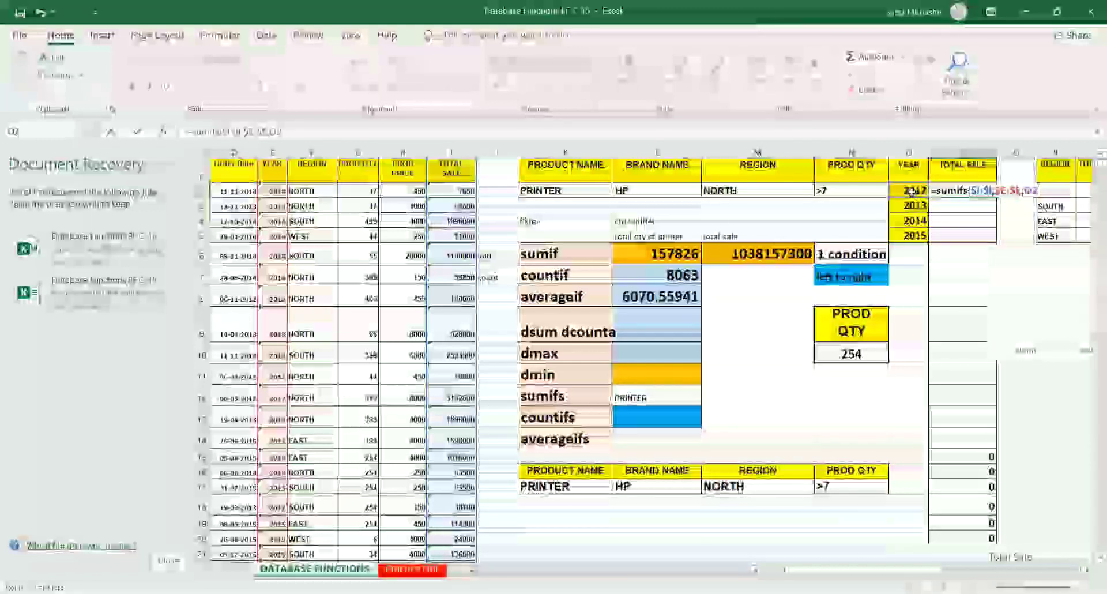
{"action": "key", "text": "Return"}
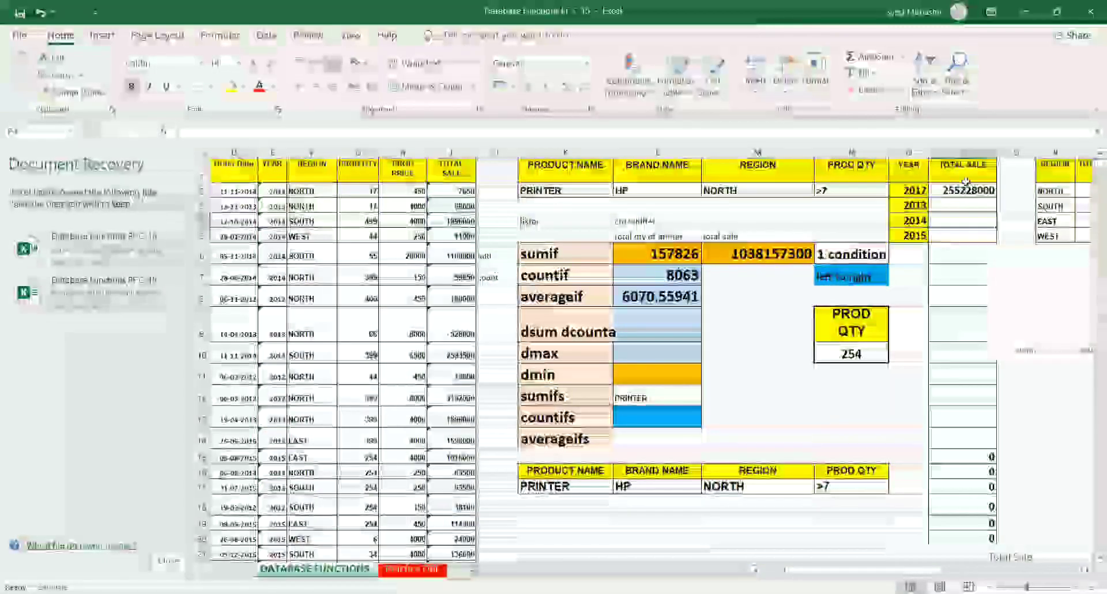
Fill the 2012 SUMIFS formula down the TOTAL SALE column to cover the years 2013, 2014 and 2015
{"action": "left_click", "coordinate": [963, 188]}
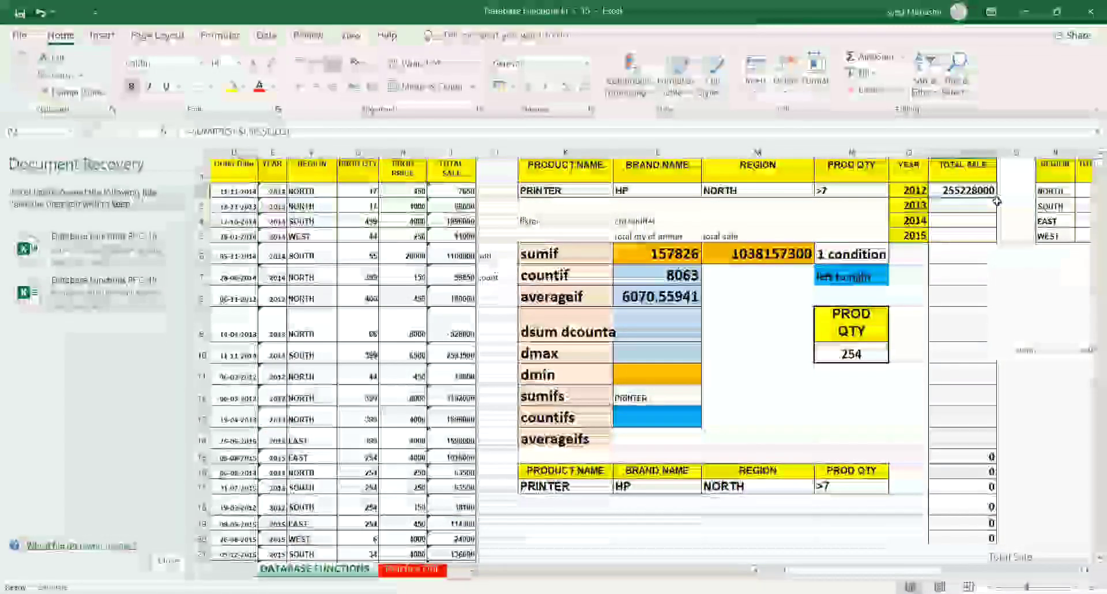
{"action": "left_click_drag", "start_coordinate": [996, 199], "coordinate": [1003, 213]}
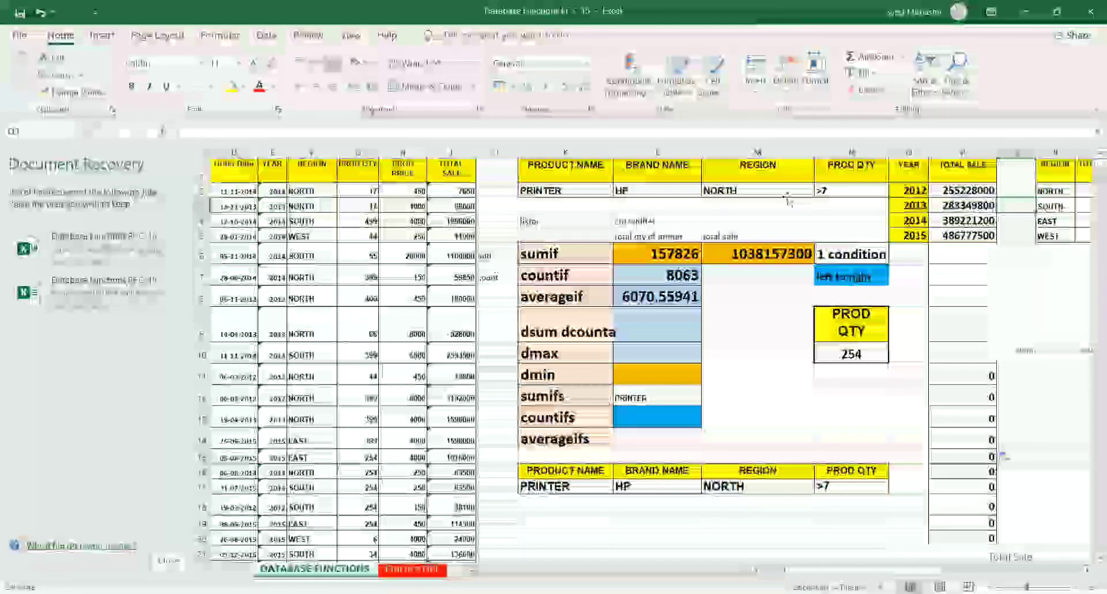
{"action": "left_click", "coordinate": [736, 206]}
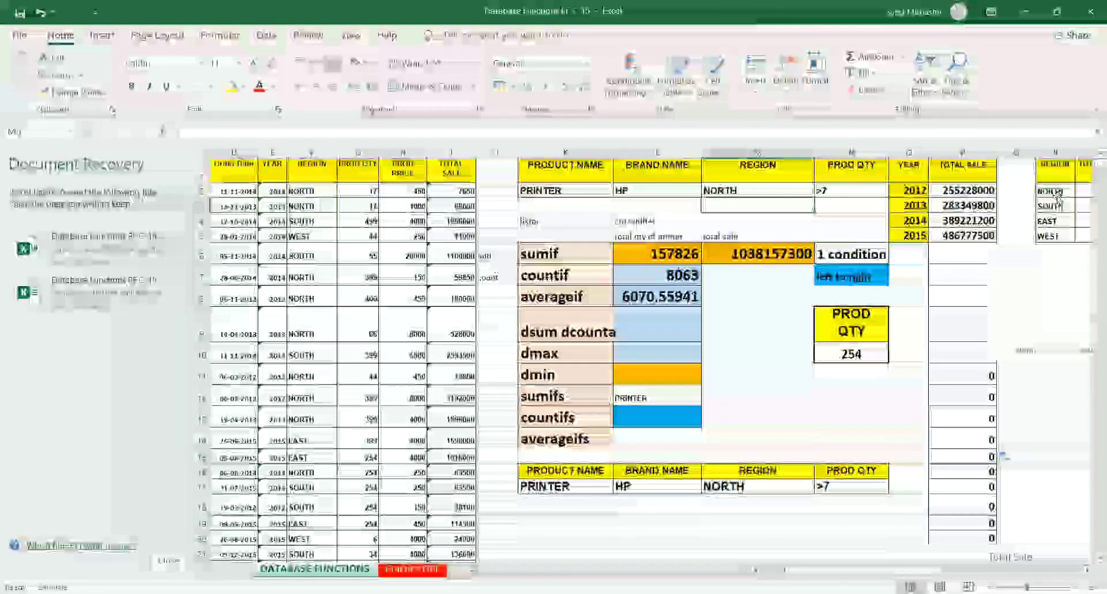
Start a SUMIFS formula, "=sumifs(", in the total sale cell for the NORTH region
{"action": "left_click", "coordinate": [1078, 205]}
{"action": "scroll", "coordinate": [1022, 213], "scroll_direction": "right", "scroll_amount": 1}
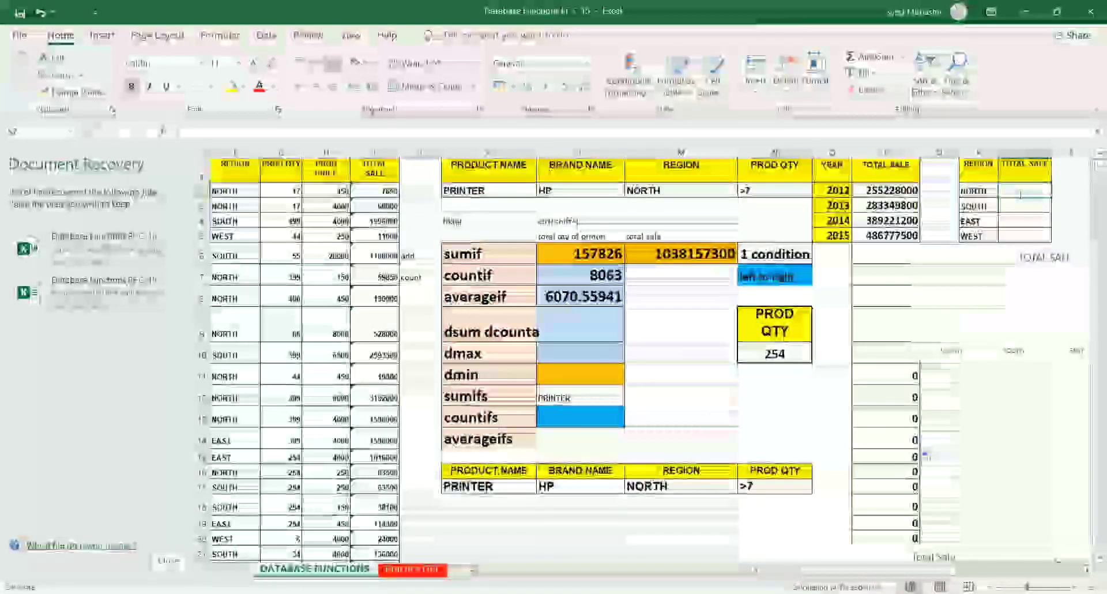
{"action": "type", "text": "="}
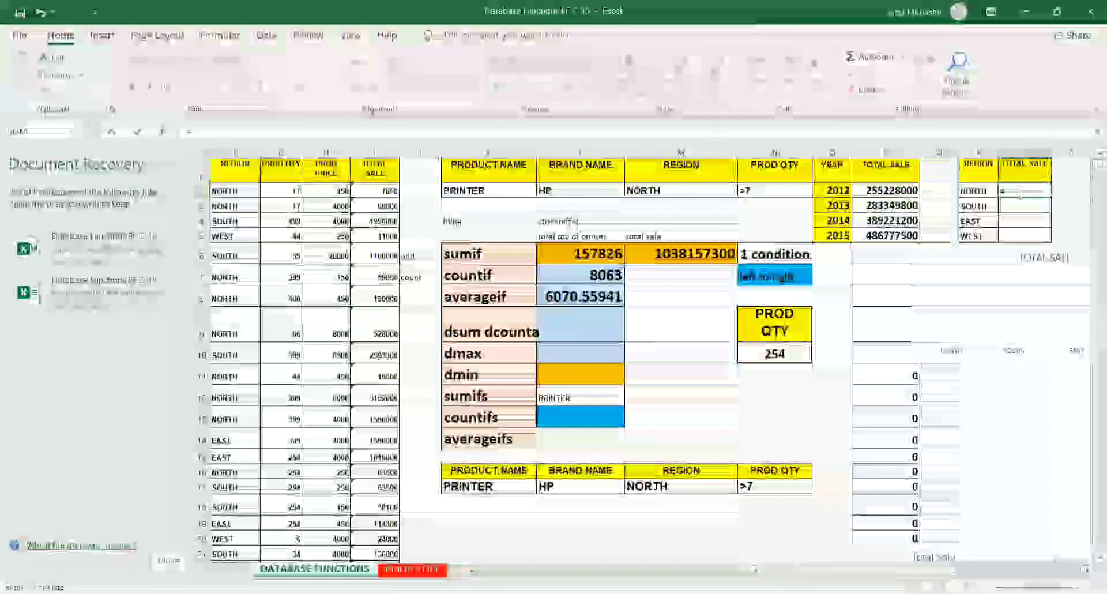
{"action": "type", "text": "sumifs("}
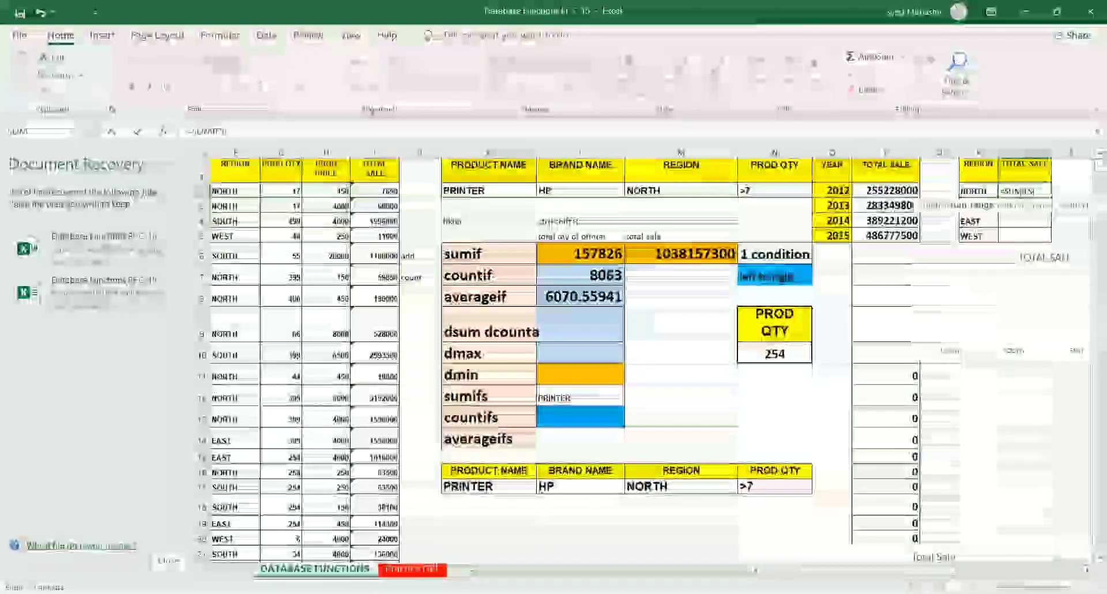
Try to complete the NORTH formula with the REGION column $F:$F, the TOTAL SALE column and the NORTH cell R2
{"action": "left_click", "coordinate": [233, 151]}
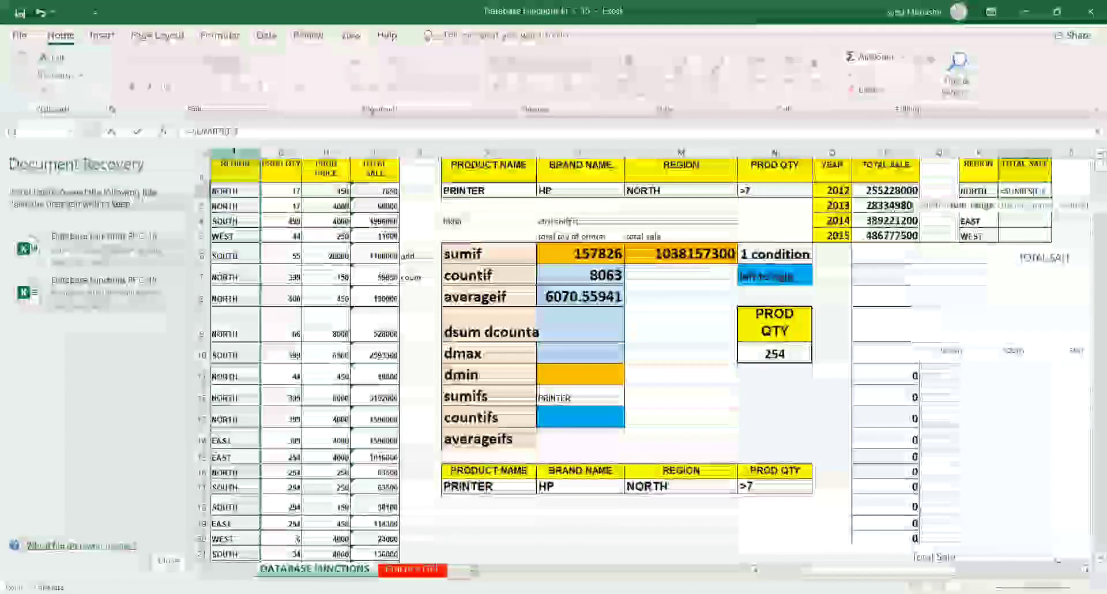
{"action": "key", "text": "F4"}
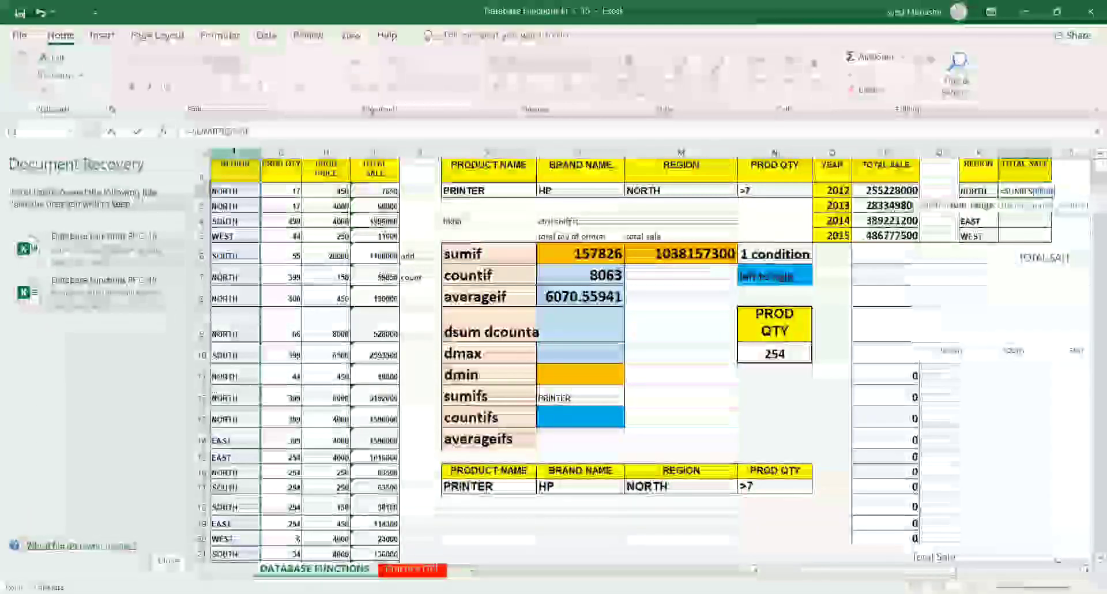
{"action": "type", "text": ","}
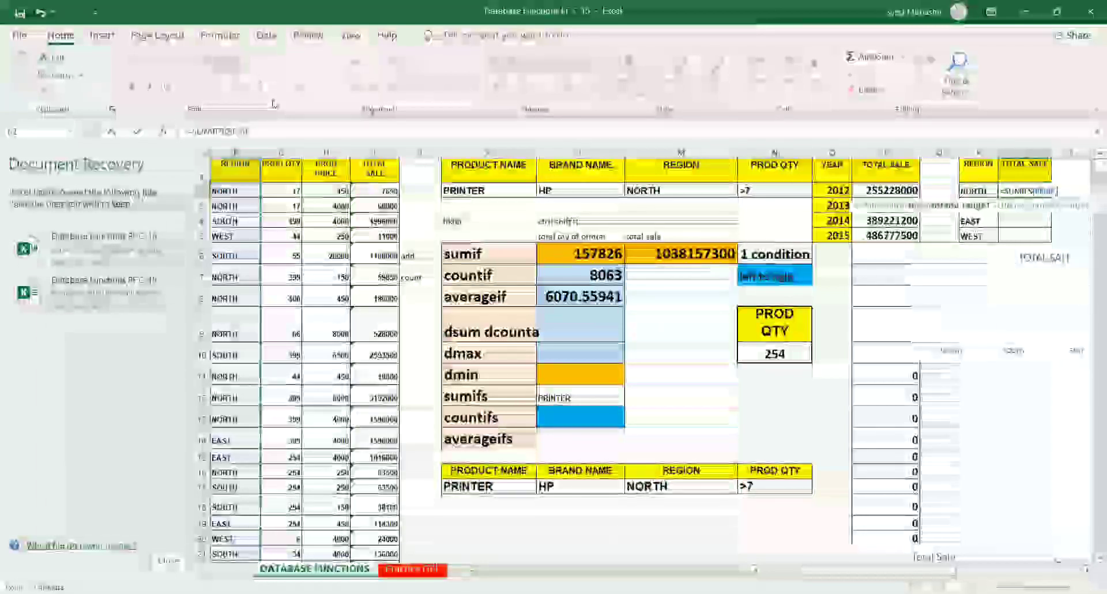
{"action": "left_click", "coordinate": [372, 152]}
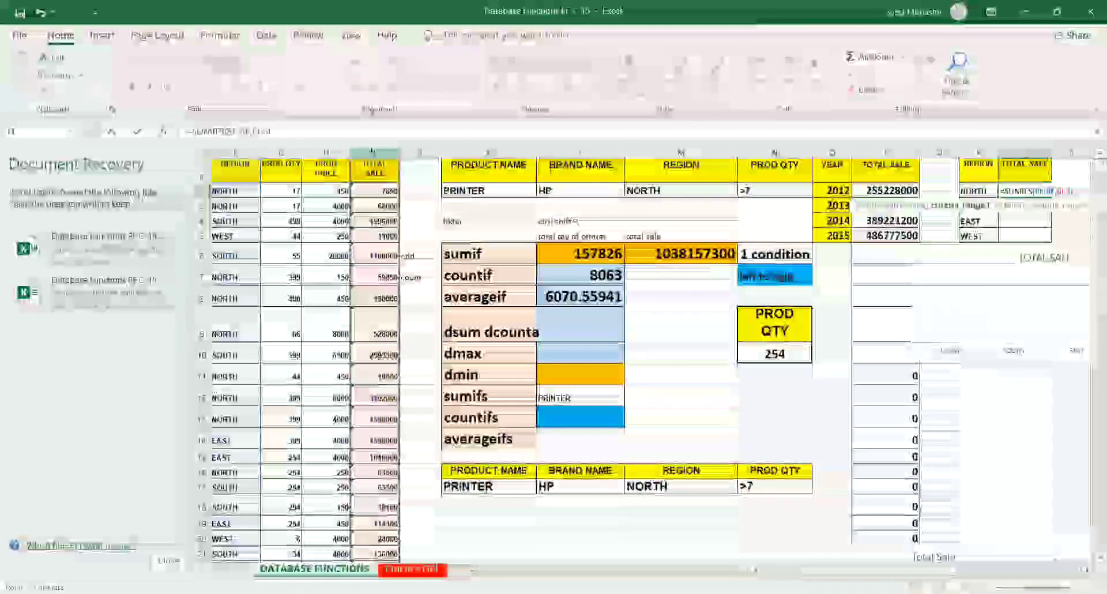
{"action": "key", "text": "F4"}
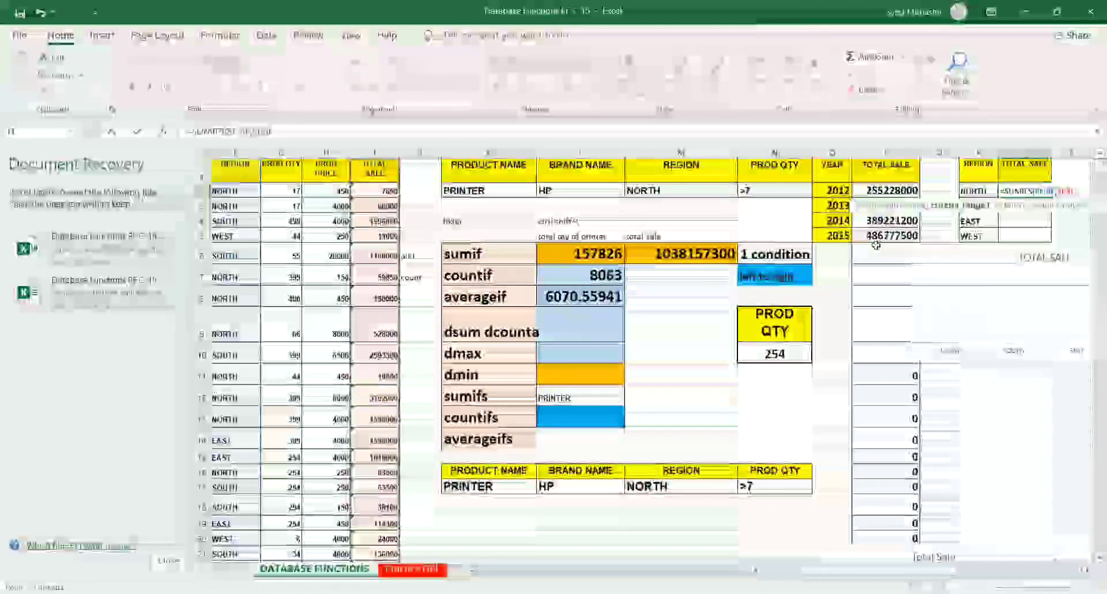
{"action": "left_click", "coordinate": [970, 190]}
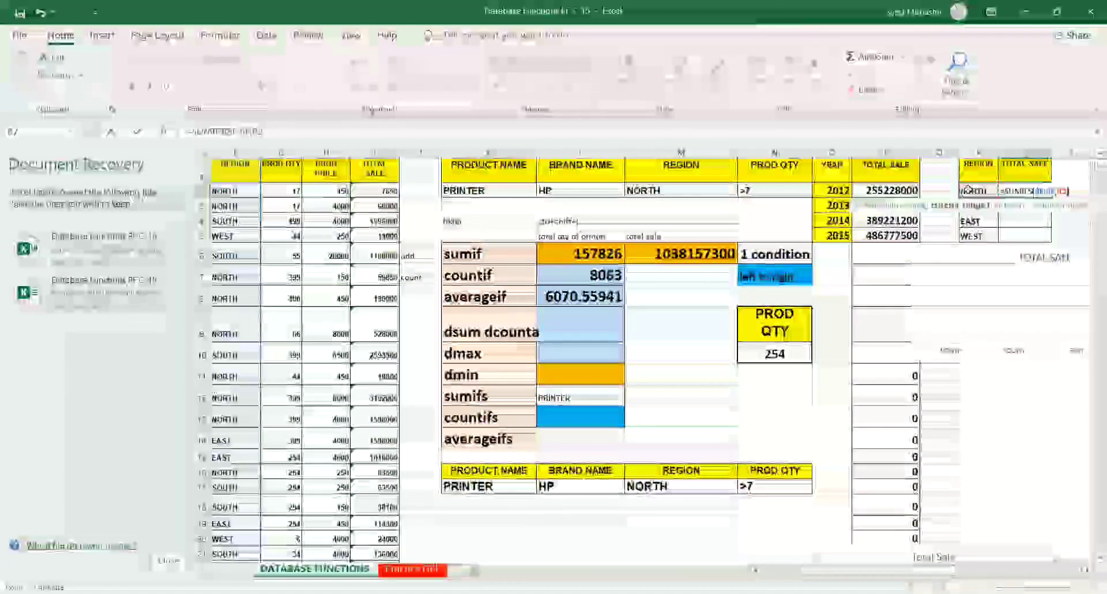
{"action": "key", "text": "Return"}
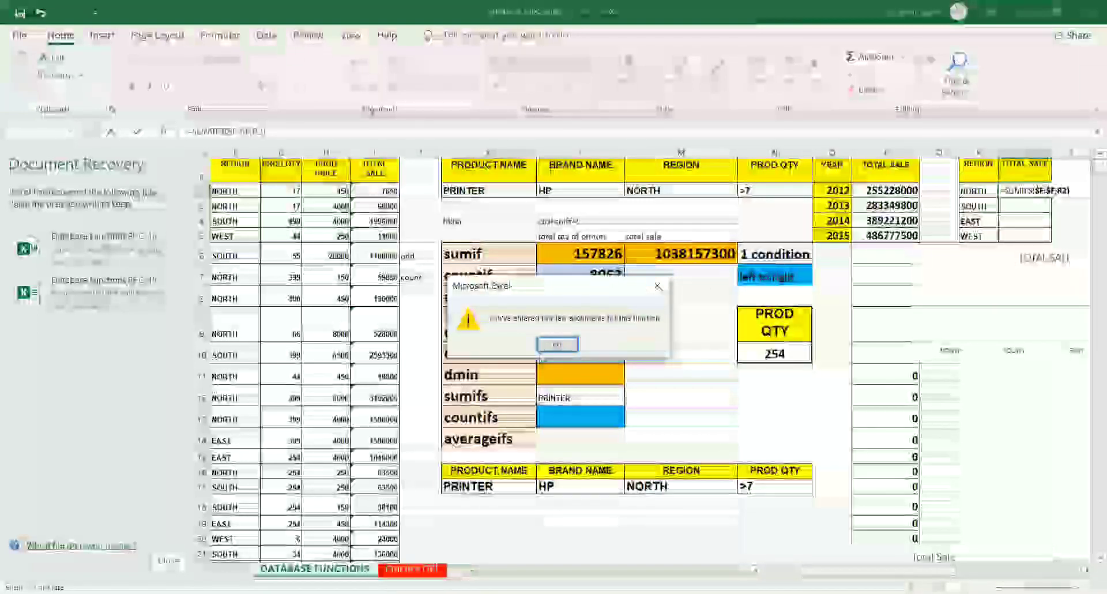
{"action": "left_click", "coordinate": [551, 344]}
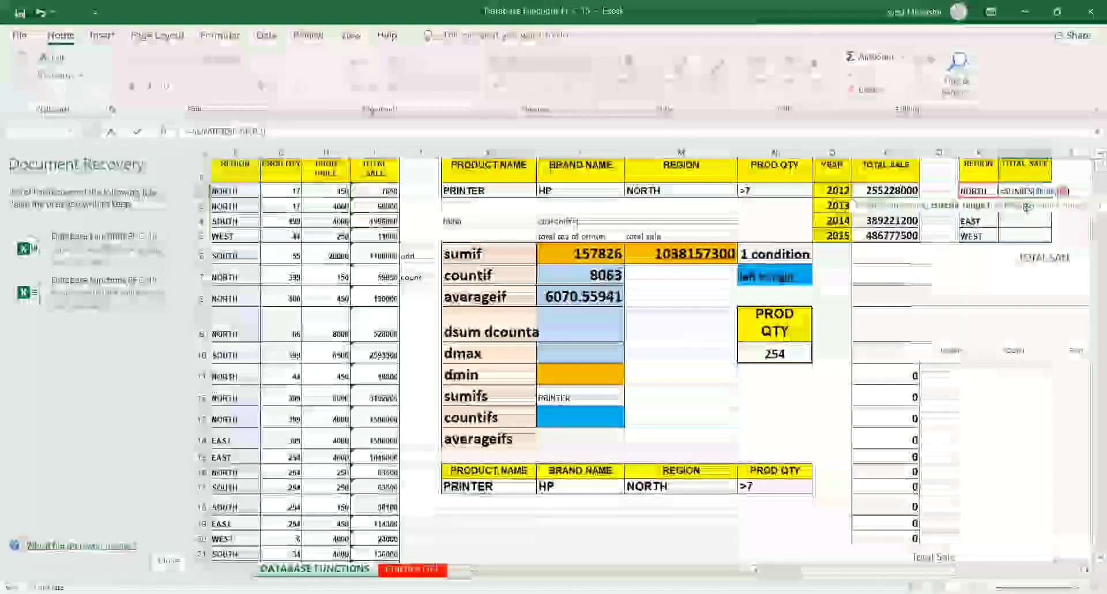
Delete the arguments from the NORTH region's SUMIFS formula
{"action": "key", "text": "BackSpace"}
{"action": "key", "text": "BackSpace"}
{"action": "key", "text": "BackSpace"}
{"action": "key", "text": "BackSpace"}
{"action": "key", "text": "BackSpace"}
{"action": "key", "text": "BackSpace"}
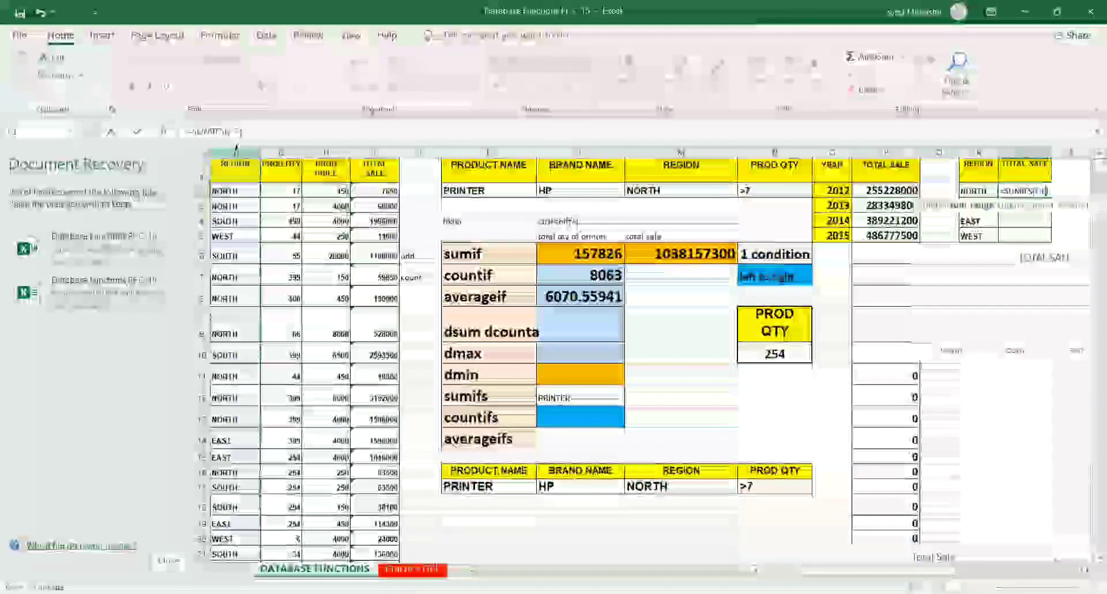
Re-enter the NORTH formula's arguments using the REGION column $F:$F, the TOTAL SALE column $I:$I and the NORTH cell R2
{"action": "left_click", "coordinate": [236, 151]}
{"action": "type", "text": ","}
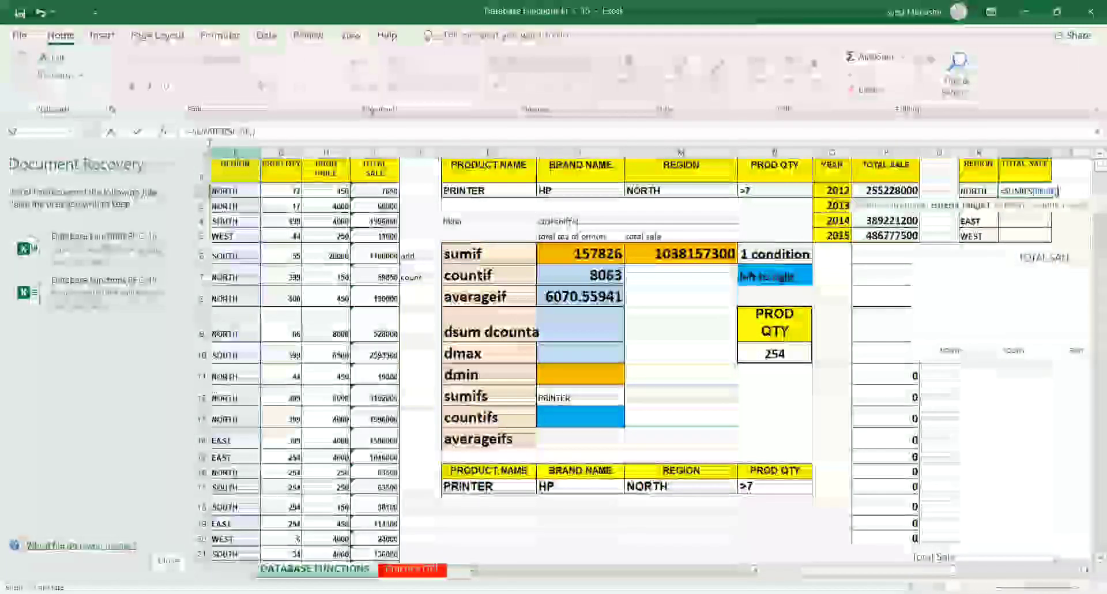
{"action": "left_click", "coordinate": [375, 152]}
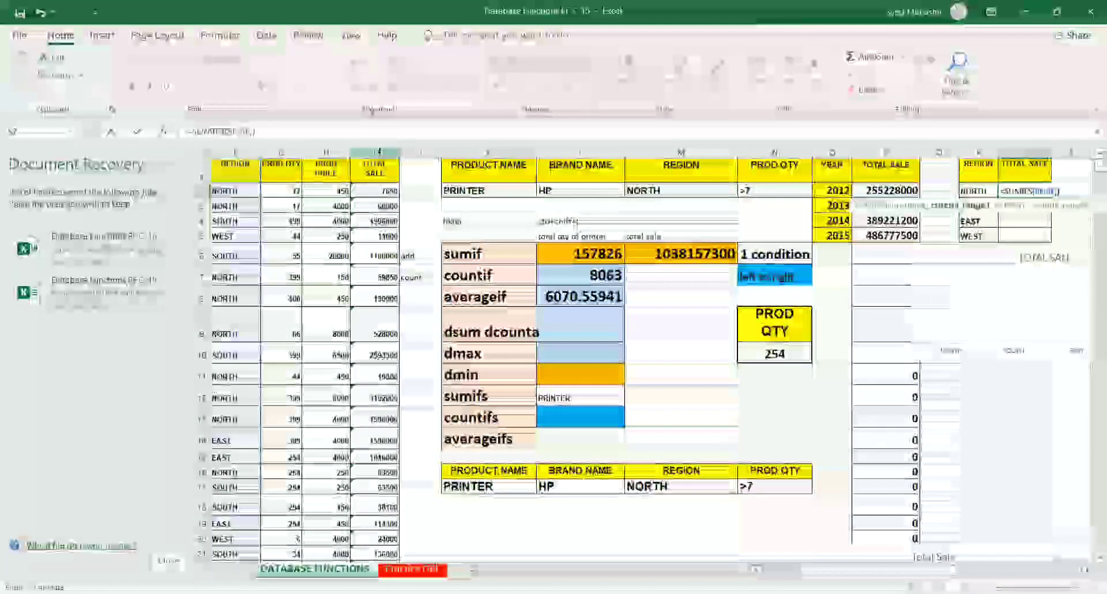
{"action": "left_click", "coordinate": [379, 151]}
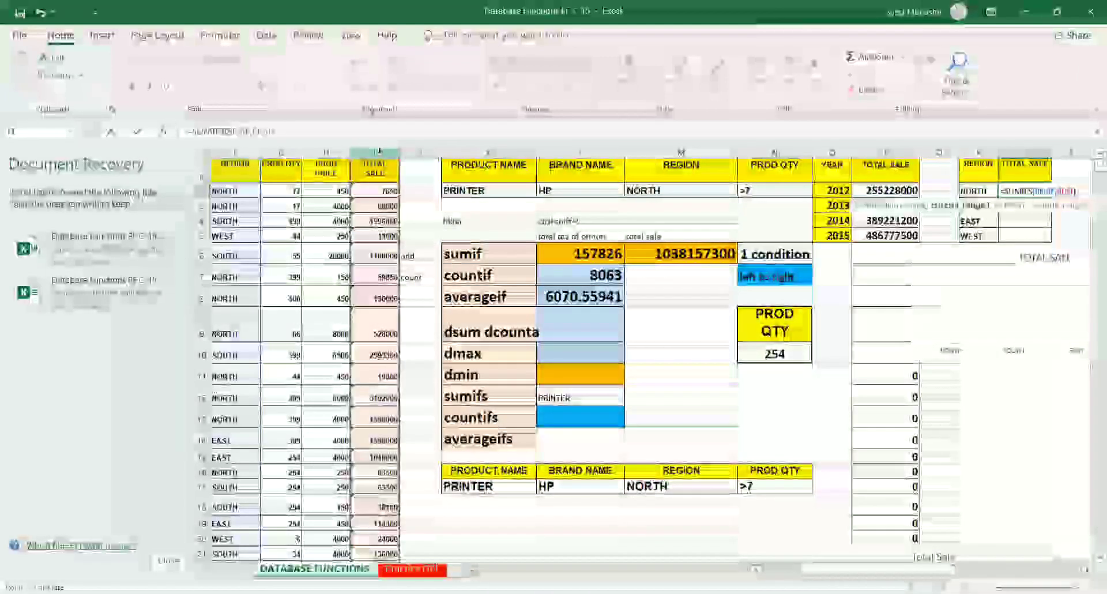
{"action": "key", "text": "F4"}
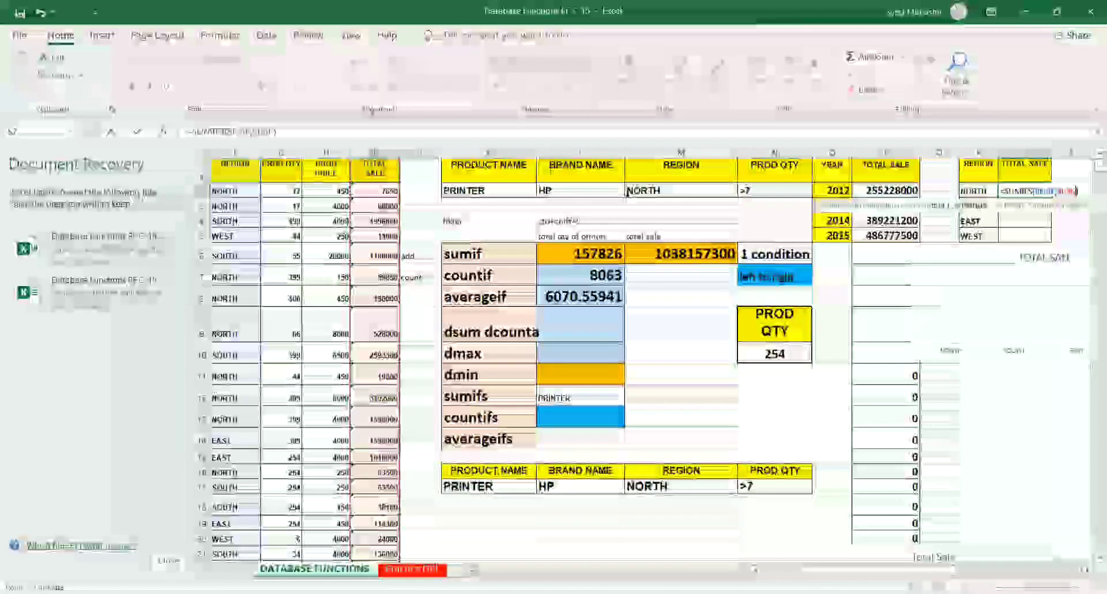
{"action": "type", "text": ","}
{"action": "left_click", "coordinate": [978, 190]}
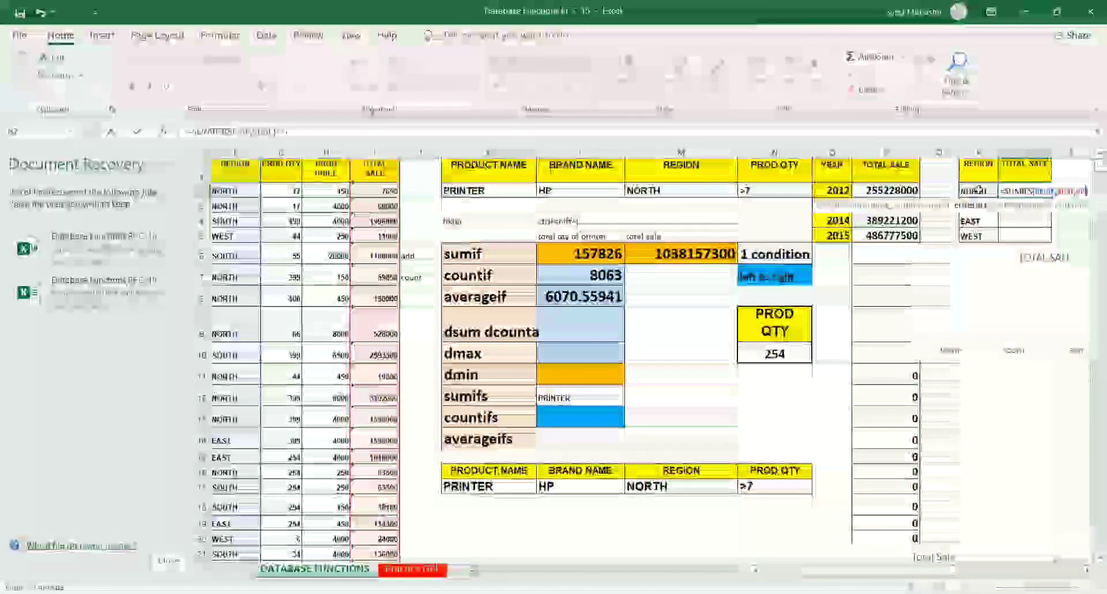
{"action": "left_click", "coordinate": [978, 190]}
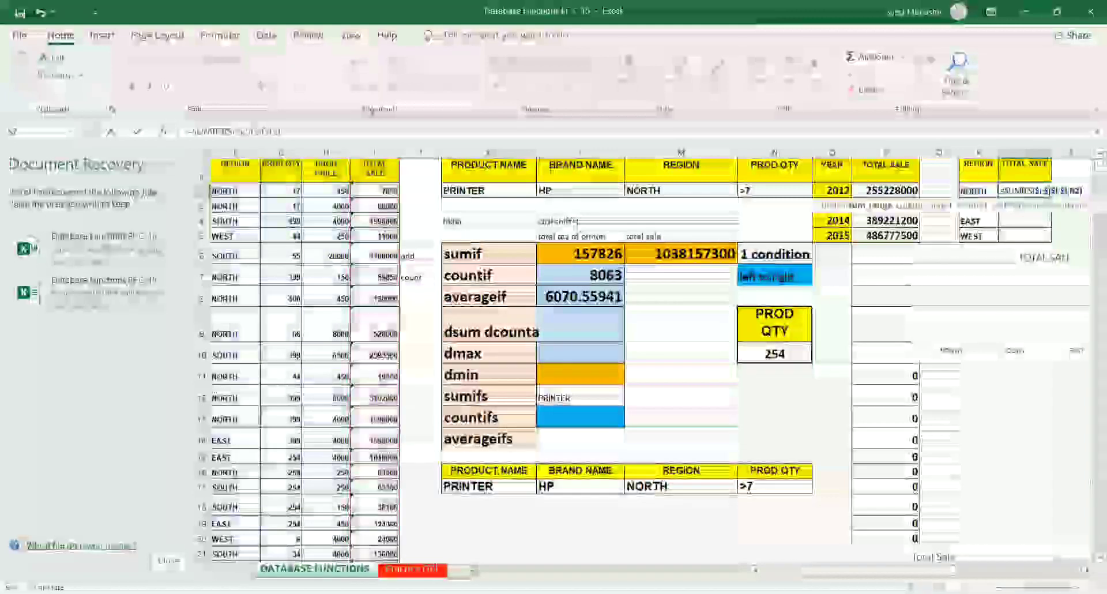
Change the NORTH SUMIFS formula's sum range to the TOTAL SALE column I, and delete the reference used as its criteria range
{"action": "key", "text": "BackSpace"}
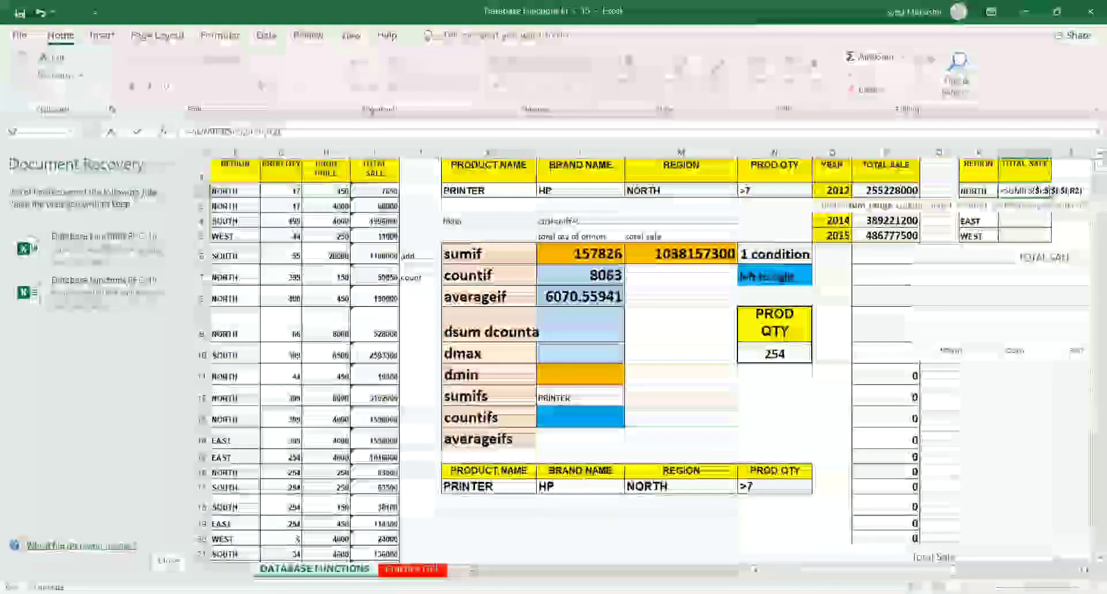
{"action": "type", "text": ","}
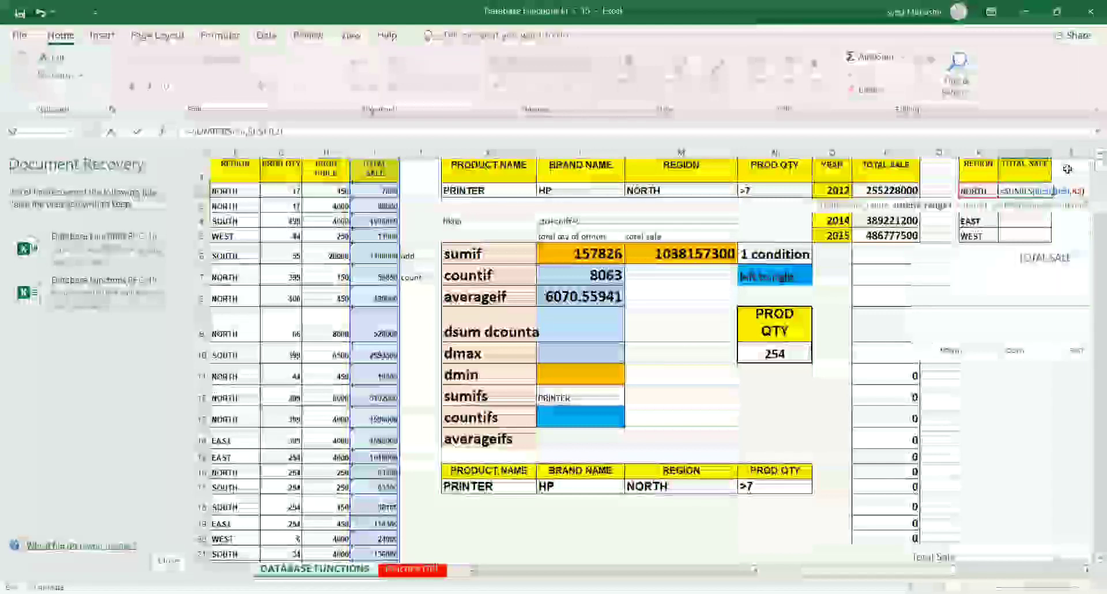
{"action": "key", "text": "BackSpace"}
{"action": "key", "text": "BackSpace"}
{"action": "key", "text": "BackSpace"}
{"action": "key", "text": "BackSpace"}
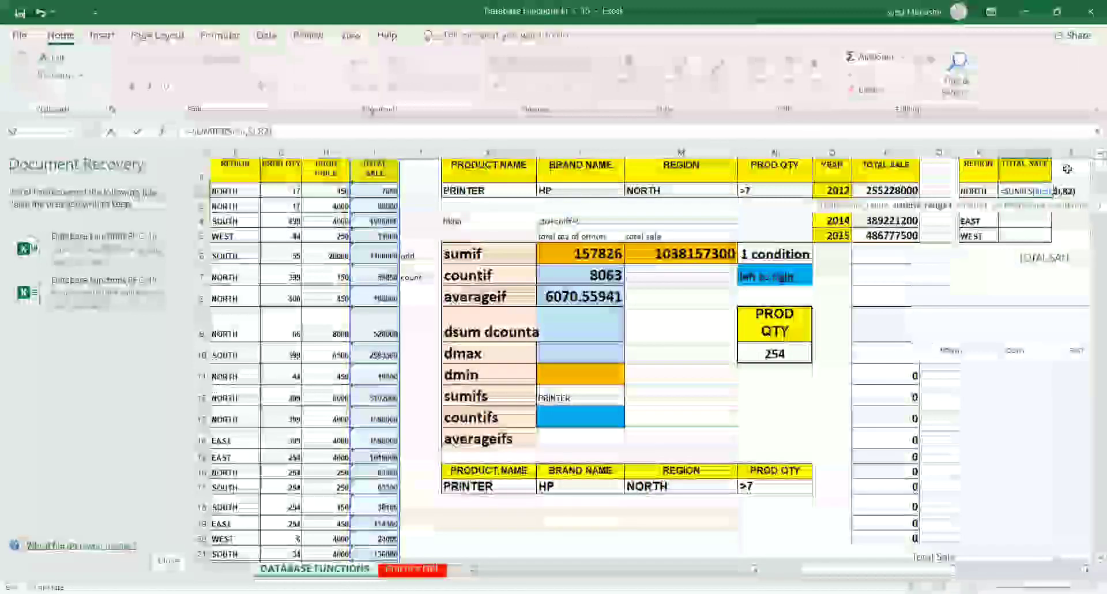
Set the REGION column F as the criteria range, and copy the completed formula down to SOUTH, EAST and WEST
{"action": "left_click", "coordinate": [239, 151]}
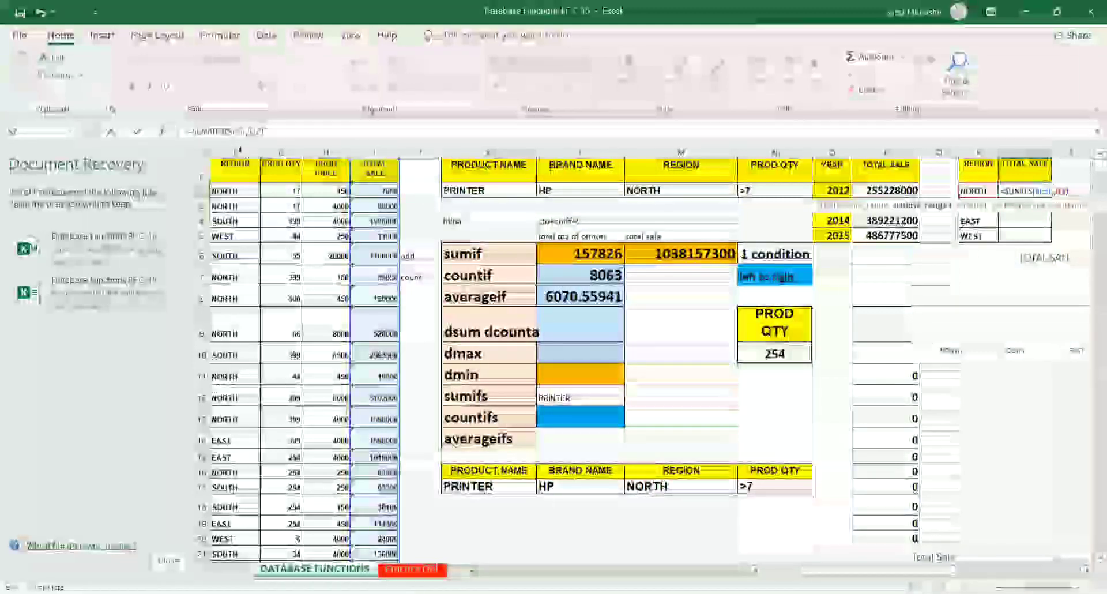
{"action": "left_click", "coordinate": [238, 151]}
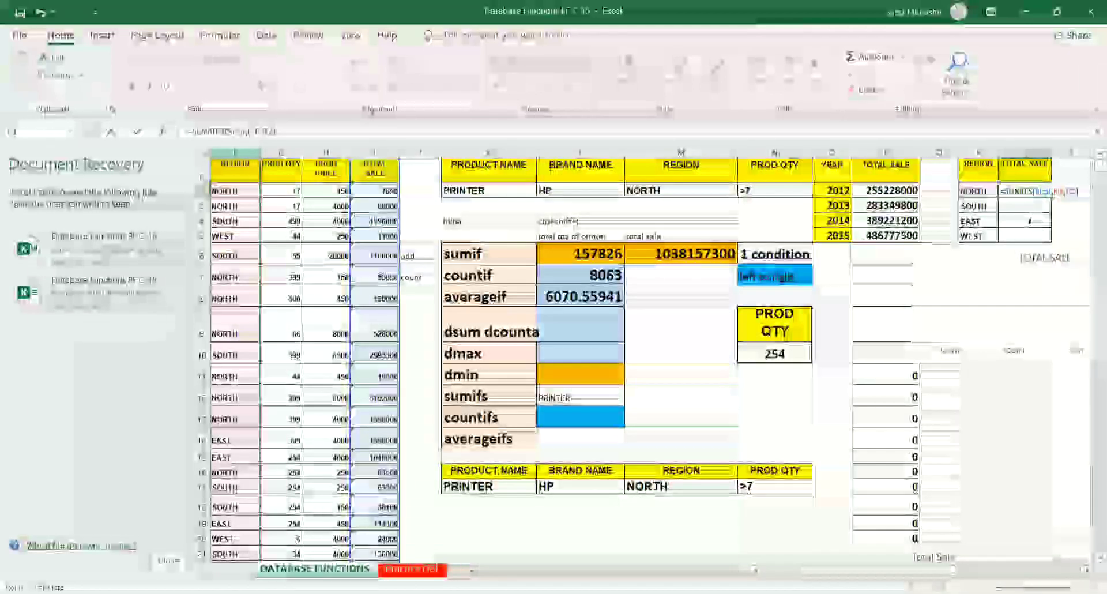
{"action": "key", "text": "Return"}
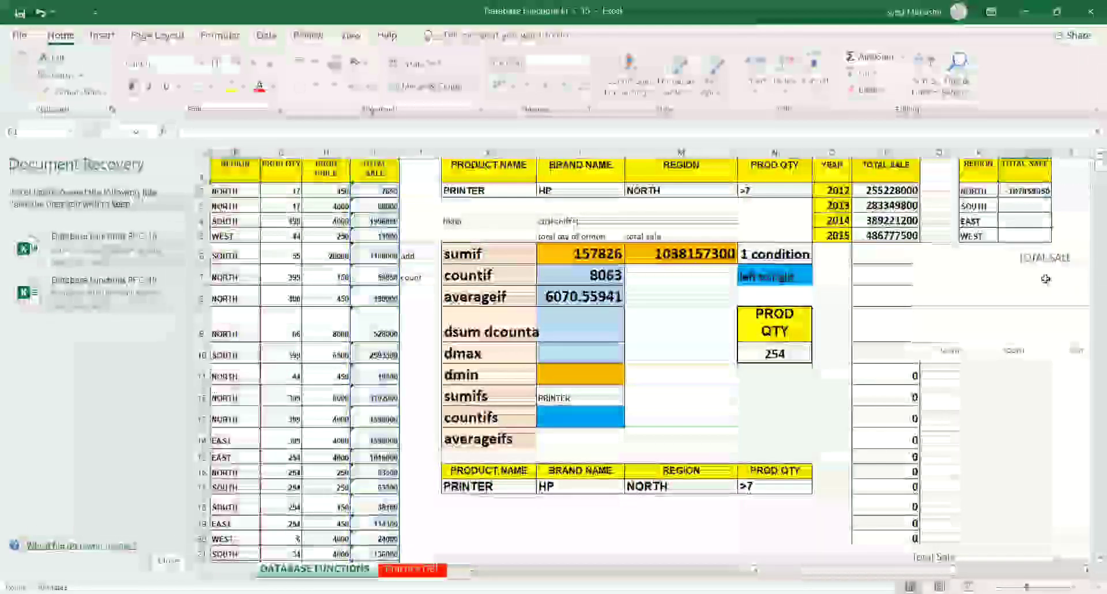
{"action": "left_click", "coordinate": [1020, 191]}
{"action": "double_click", "coordinate": [1020, 191]}
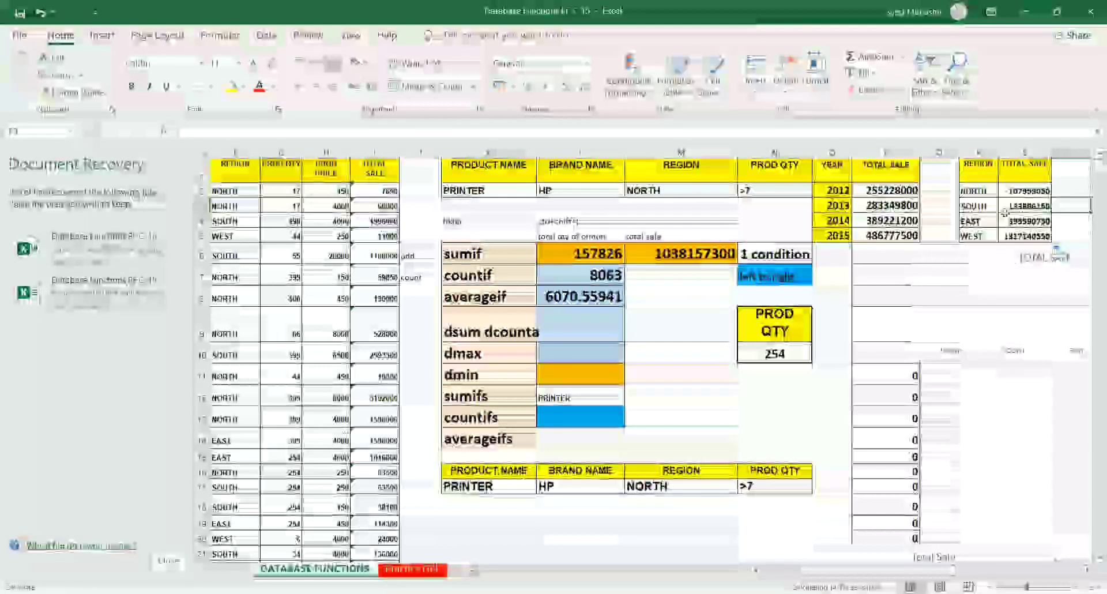
Insert a default column chart from the REGION and TOTAL SALE table, and delete it
{"action": "left_click_drag", "start_coordinate": [978, 163], "coordinate": [1034, 236]}
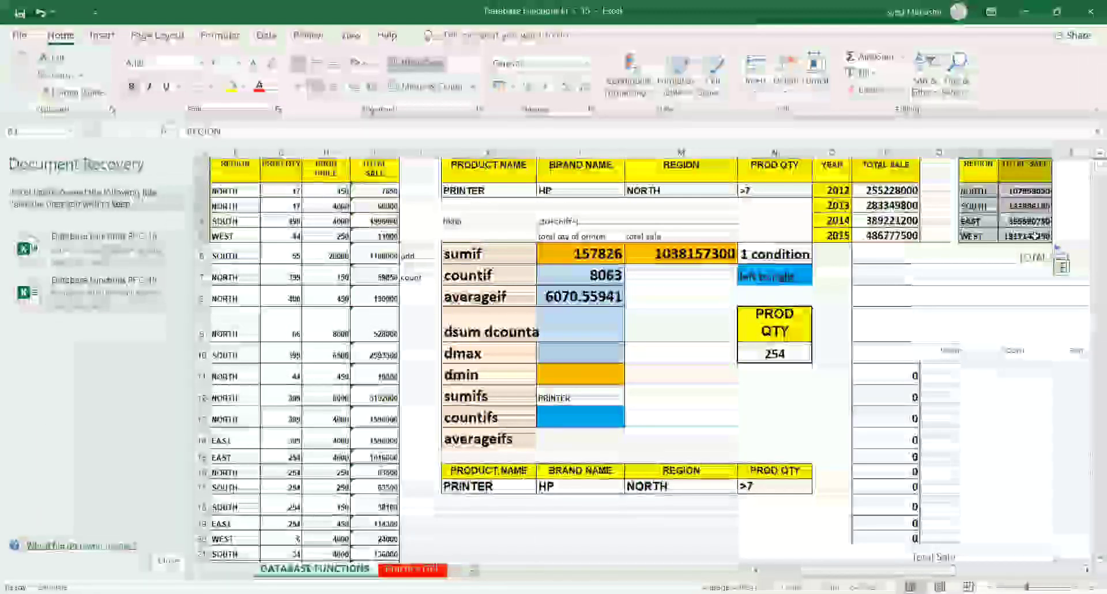
{"action": "key", "text": "alt+F1"}
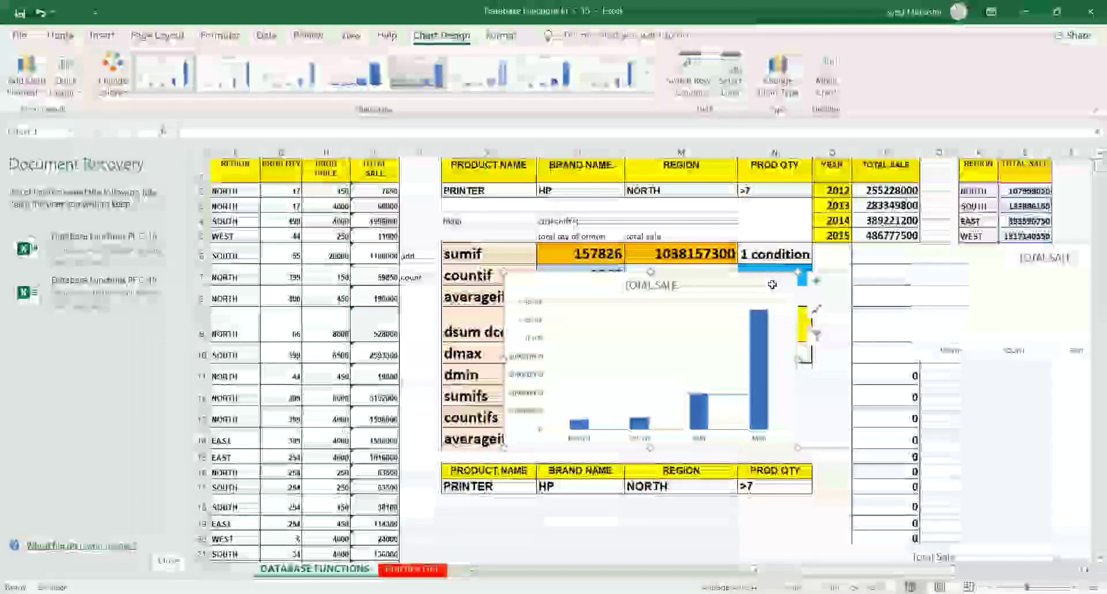
{"action": "key", "text": "Delete"}
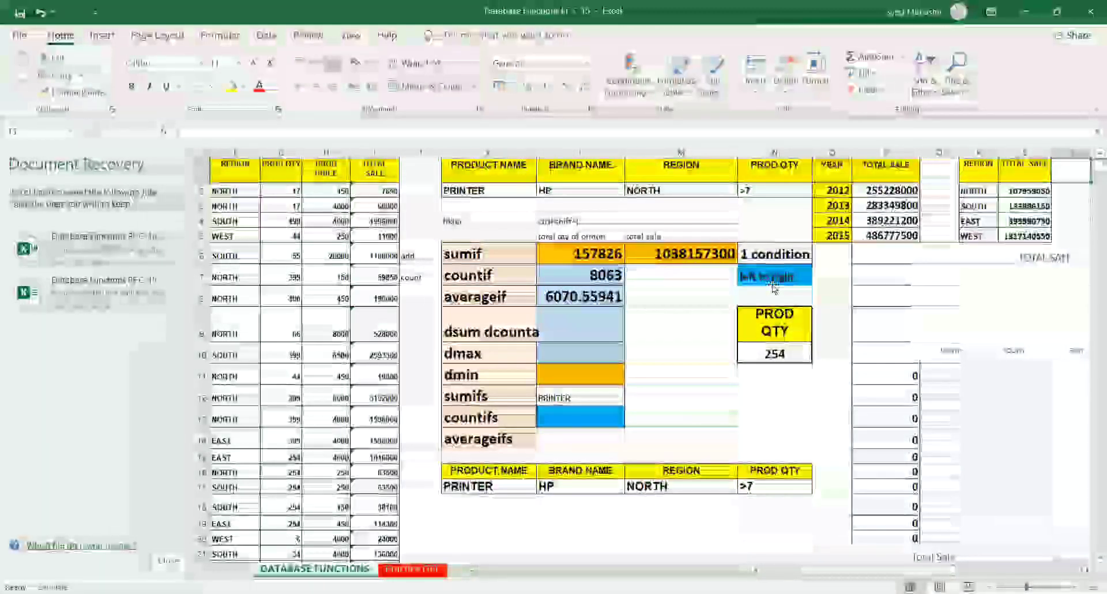
Examine the brand table's list from LOGITECH to SAMSUNG and the empty columns beside it
{"action": "key", "text": "Right"}
{"action": "key", "text": "Right"}
{"action": "key", "text": "Right"}
{"action": "key", "text": "Right"}
{"action": "key", "text": "Right"}
{"action": "key", "text": "Right"}
{"action": "key", "text": "Right"}
{"action": "key", "text": "Right"}
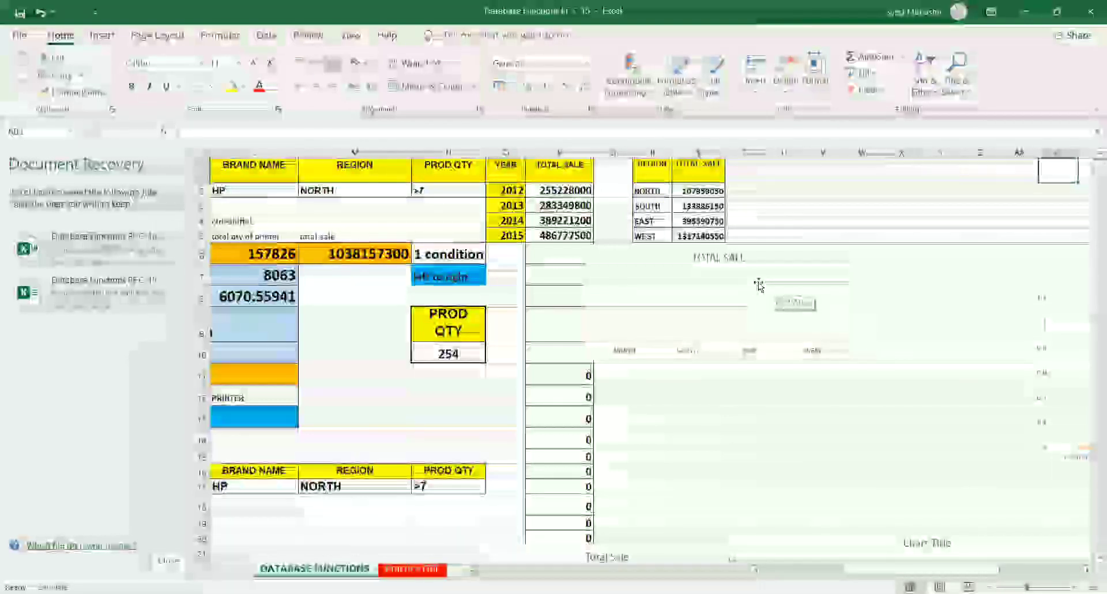
{"action": "key", "text": "Right"}
{"action": "key", "text": "Right"}
{"action": "key", "text": "Right"}
{"action": "key", "text": "Right"}
{"action": "key", "text": "Right"}
{"action": "key", "text": "Right"}
{"action": "key", "text": "Right"}
{"action": "key", "text": "Right"}
{"action": "key", "text": "Right"}
{"action": "key", "text": "Right"}
{"action": "key", "text": "Right"}
{"action": "key", "text": "Right"}
{"action": "key", "text": "Right"}
{"action": "key", "text": "Right"}
{"action": "key", "text": "Right"}
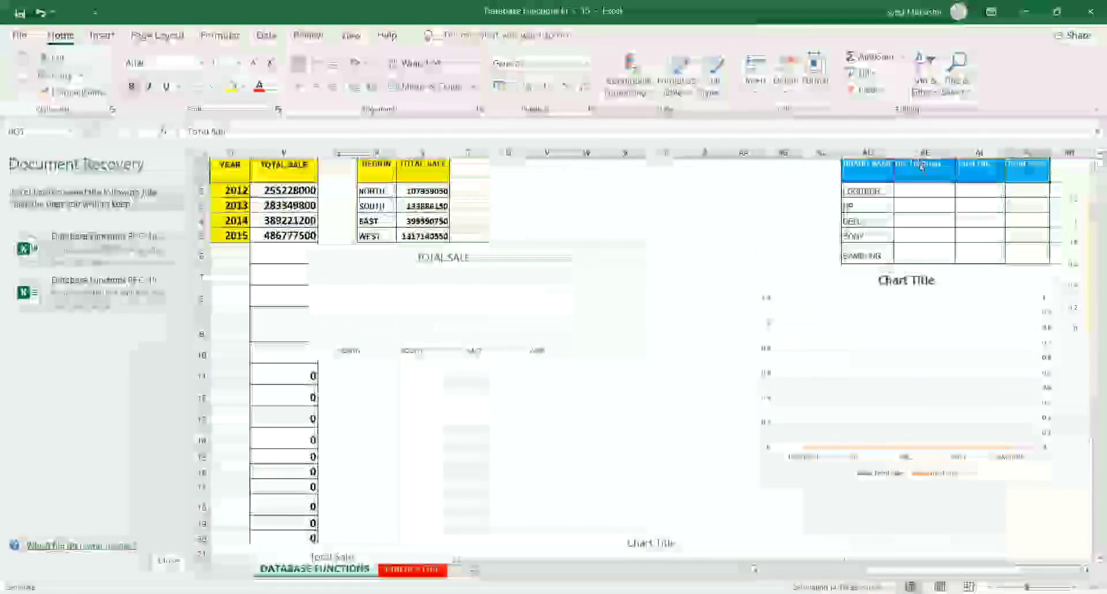
{"action": "left_click", "coordinate": [873, 188]}
{"action": "left_click", "coordinate": [866, 190]}
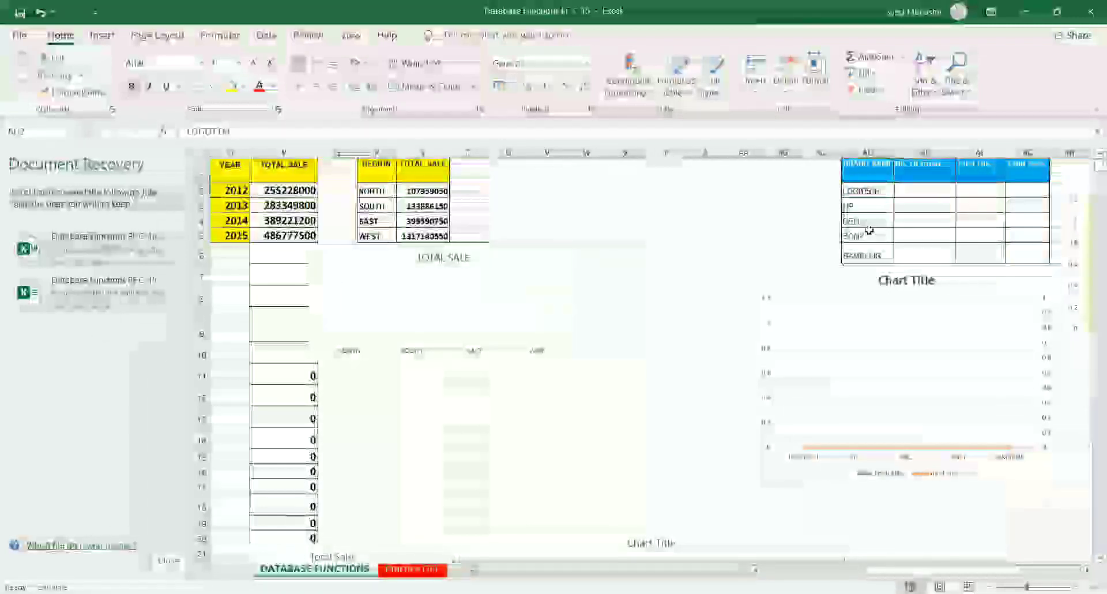
{"action": "left_click", "coordinate": [875, 256], "text": "shift"}
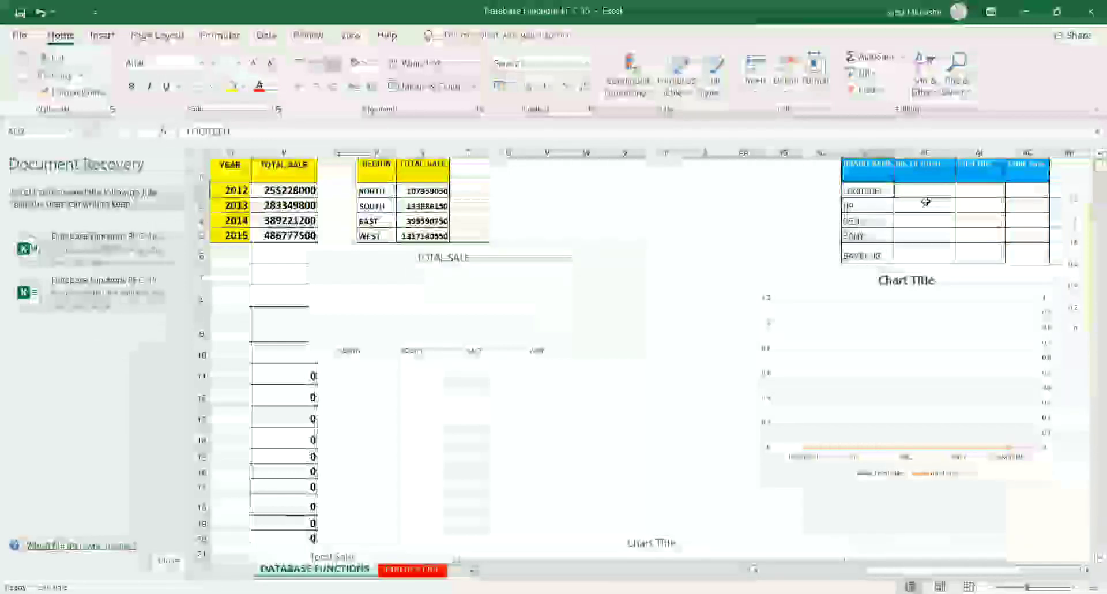
{"action": "left_click", "coordinate": [990, 185]}
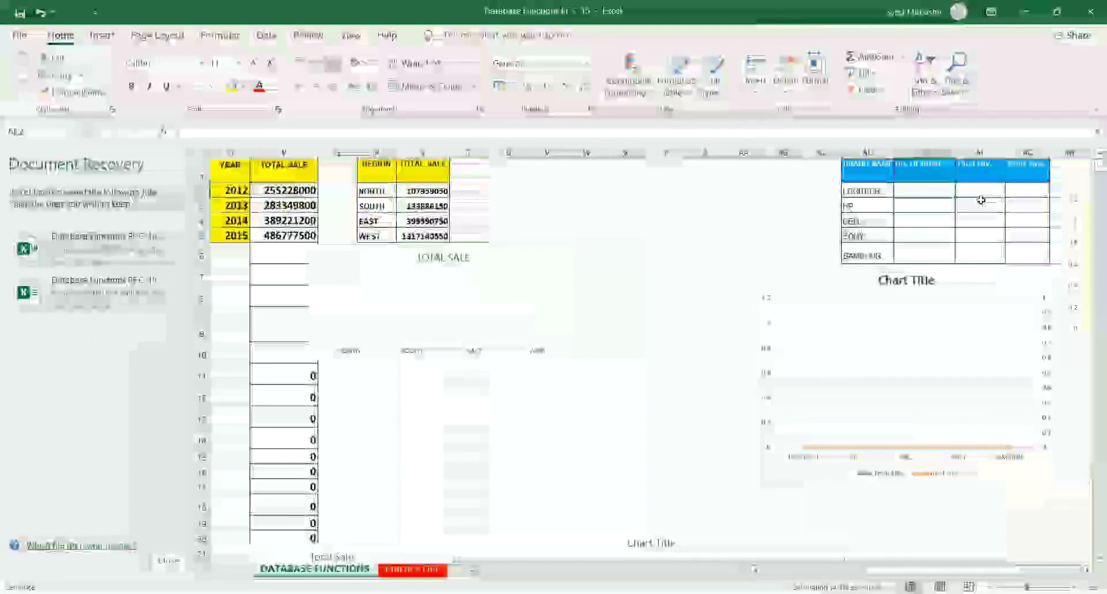
{"action": "left_click", "coordinate": [981, 200]}
{"action": "key", "text": "Tab"}
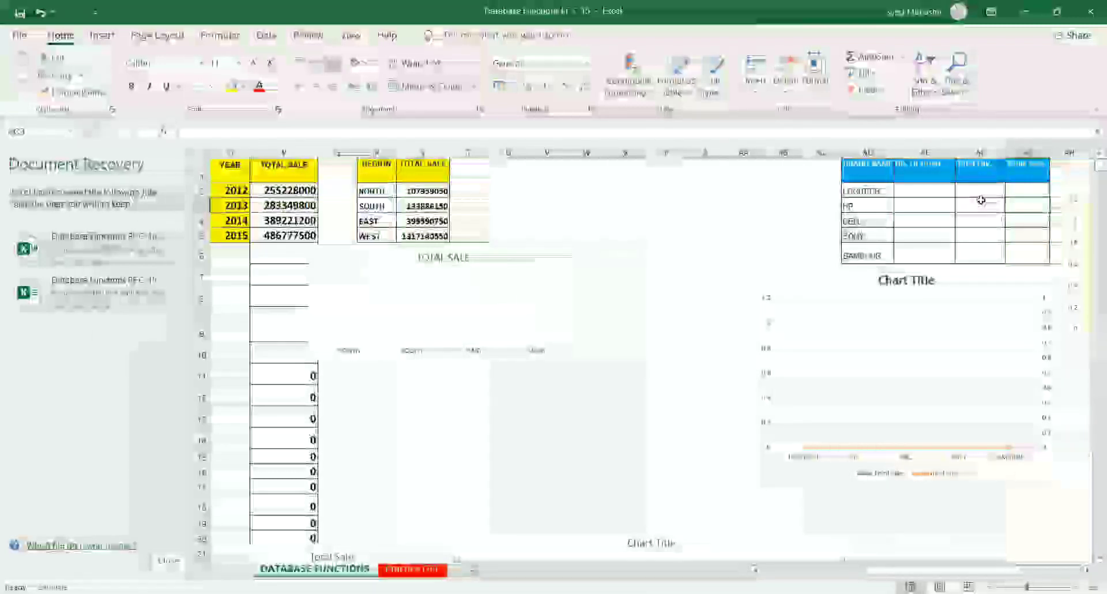
{"action": "scroll", "coordinate": [981, 200], "scroll_direction": "right", "scroll_amount": 3}
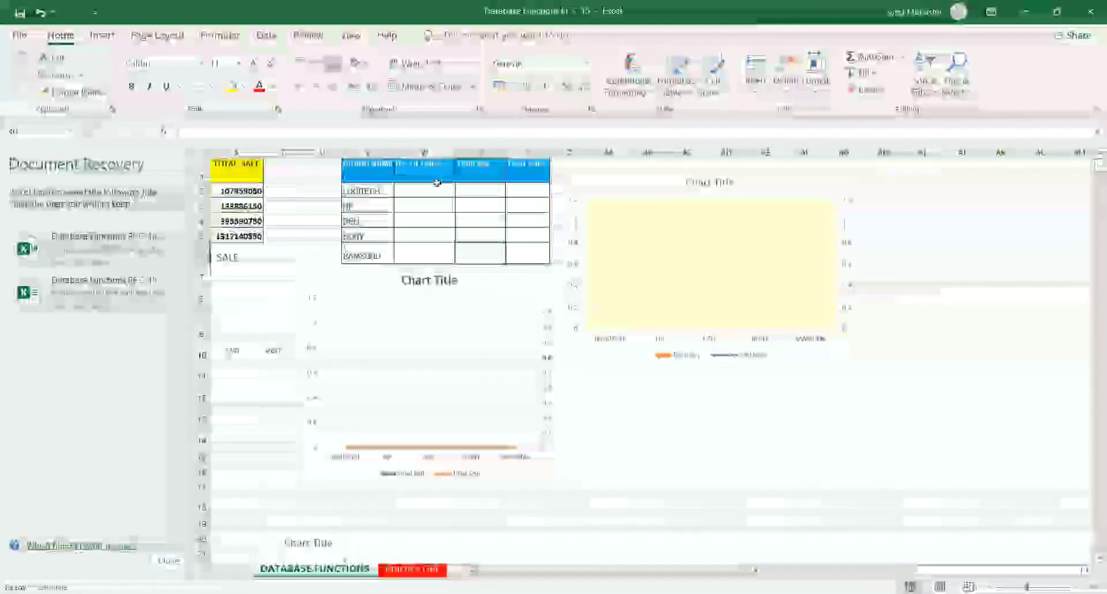
{"action": "left_click_drag", "start_coordinate": [430, 173], "coordinate": [577, 263]}
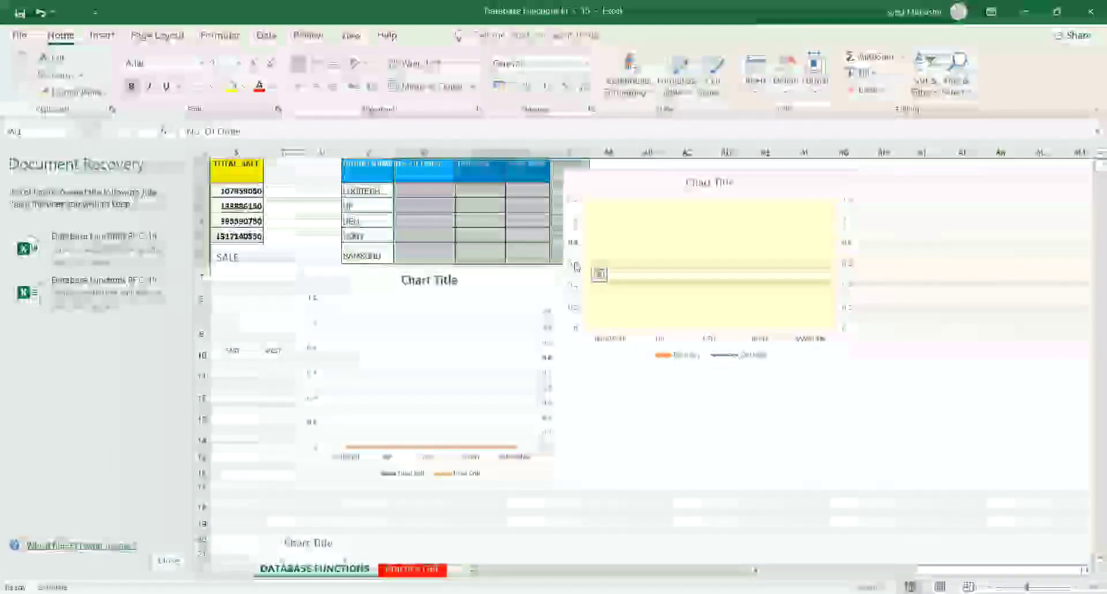
Start a formula in cell W2, beside LOGITECH in the brand table
{"action": "left_click", "coordinate": [420, 193]}
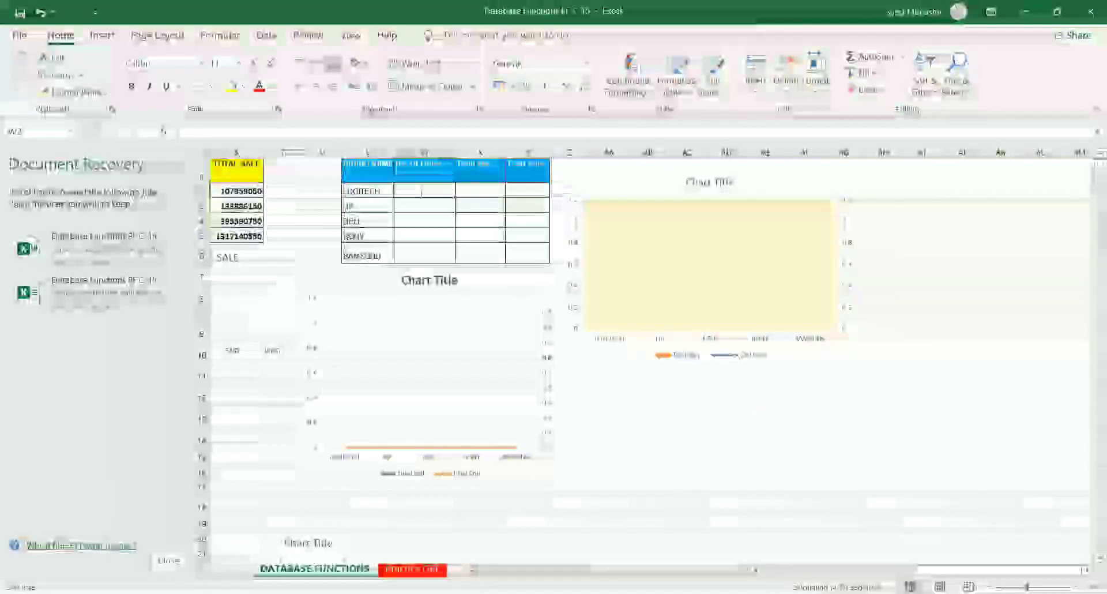
{"action": "type", "text": "="}
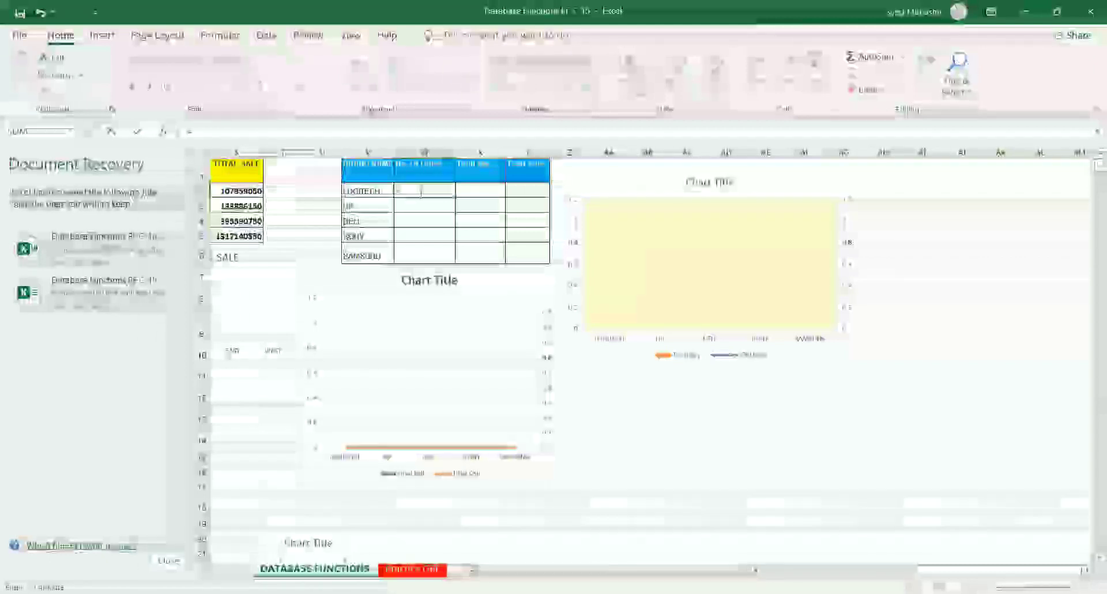
{"action": "type", "text": "sumifs("}
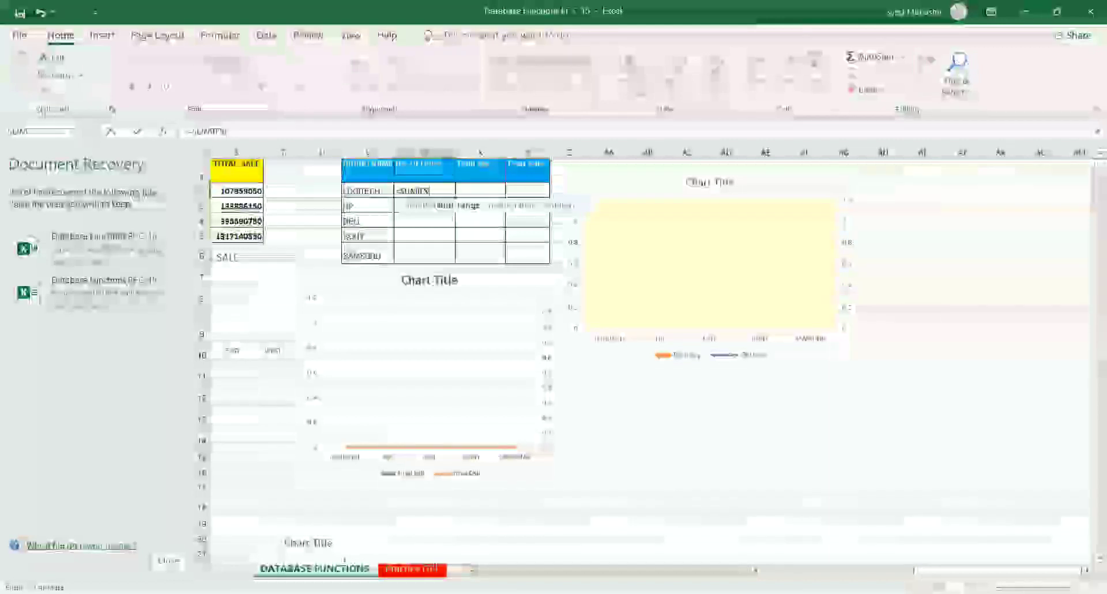
{"action": "scroll", "coordinate": [651, 357], "scroll_direction": "left", "scroll_amount": 10}
{"action": "scroll", "coordinate": [651, 357], "scroll_direction": "left", "scroll_amount": 3}
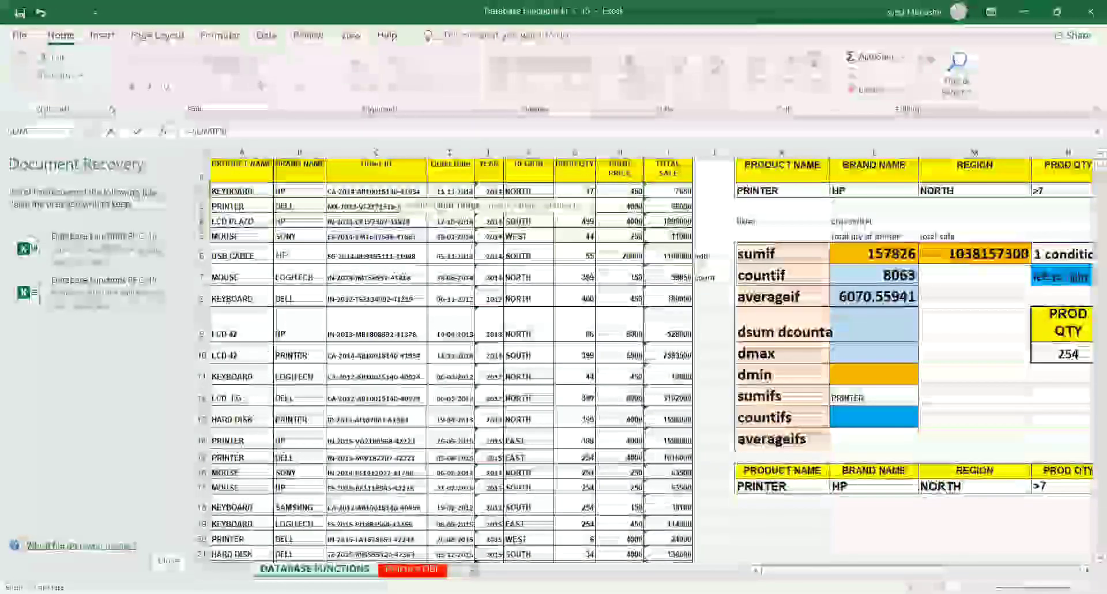
{"action": "mouse_move", "coordinate": [815, 570]}
{"action": "left_mouse_down"}
{"action": "mouse_move", "coordinate": [945, 568]}
{"action": "mouse_move", "coordinate": [815, 570]}
{"action": "left_mouse_up"}
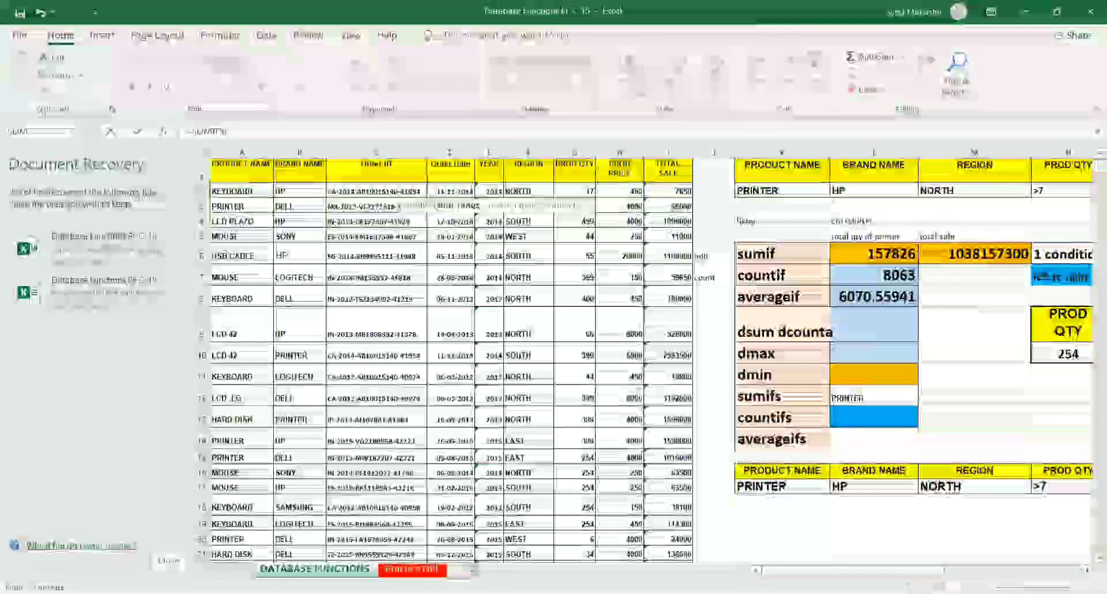
{"action": "left_click", "coordinate": [985, 573]}
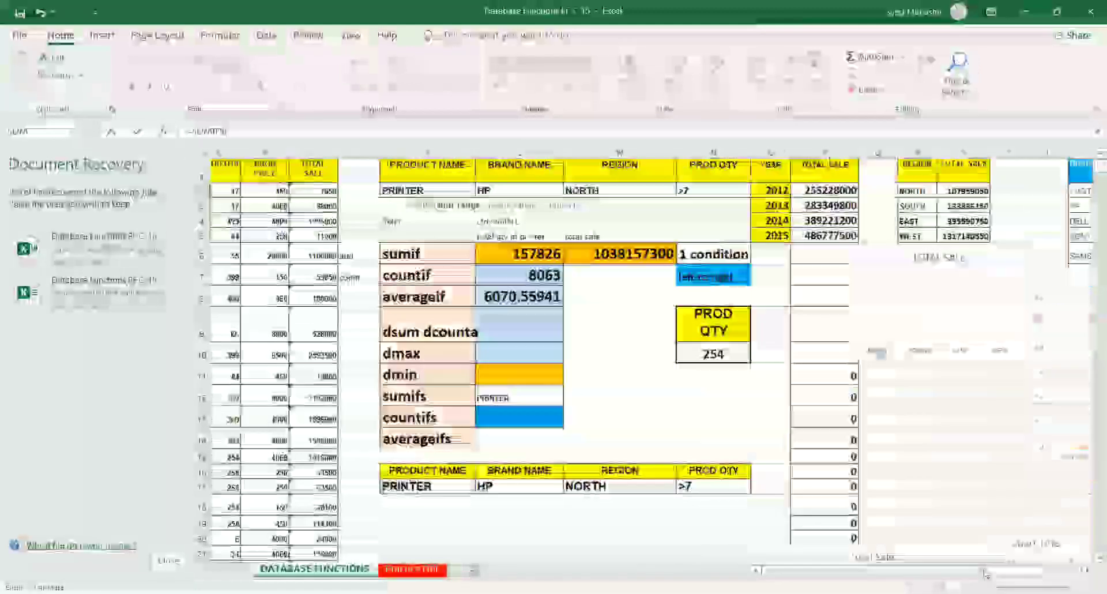
{"action": "left_click_drag", "start_coordinate": [985, 572], "coordinate": [1001, 571]}
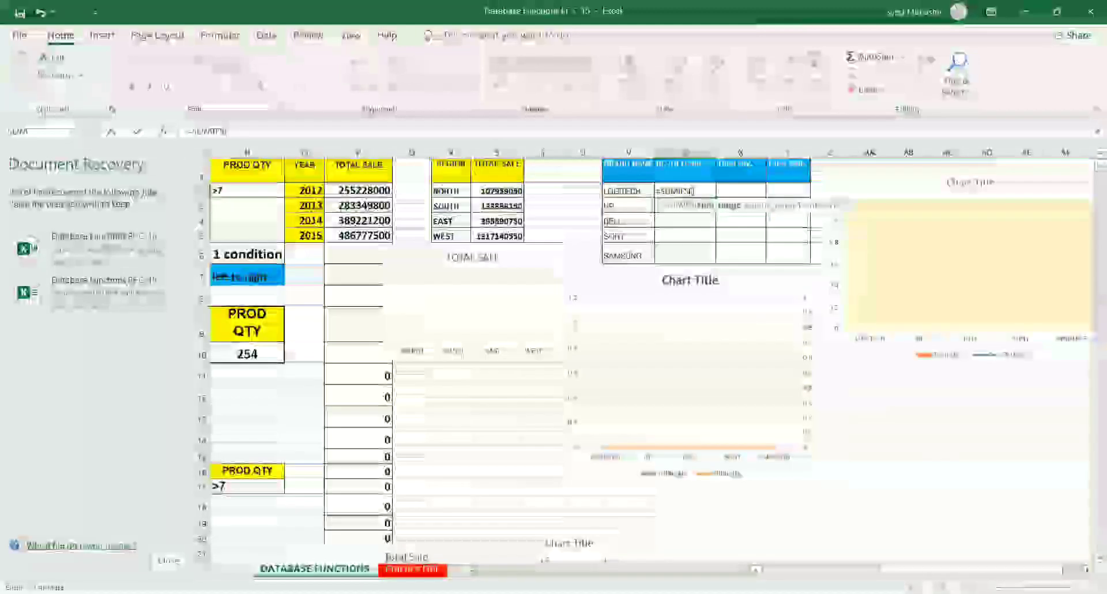
{"action": "key", "text": "BackSpace"}
{"action": "key", "text": "BackSpace"}
{"action": "key", "text": "BackSpace"}
{"action": "key", "text": "BackSpace"}
{"action": "key", "text": "BackSpace"}
{"action": "key", "text": "BackSpace"}
{"action": "key", "text": "BackSpace"}
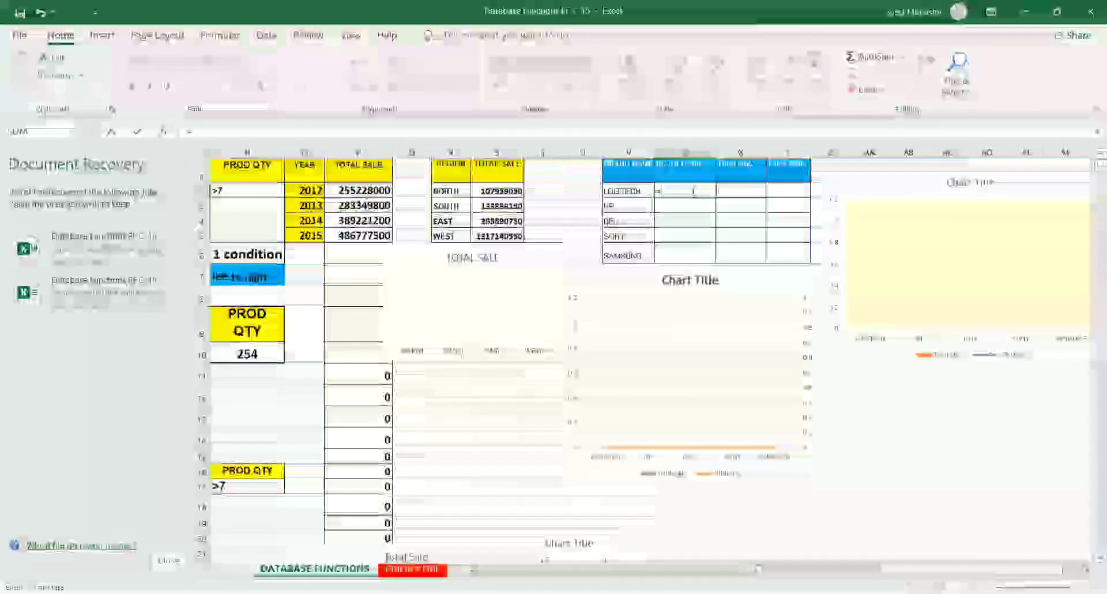
Complete the LOGITECH formula as a COUNTIFS with the BRAND NAME column $B:$B as criteria range and V2 as criterion
{"action": "type", "text": "count"}
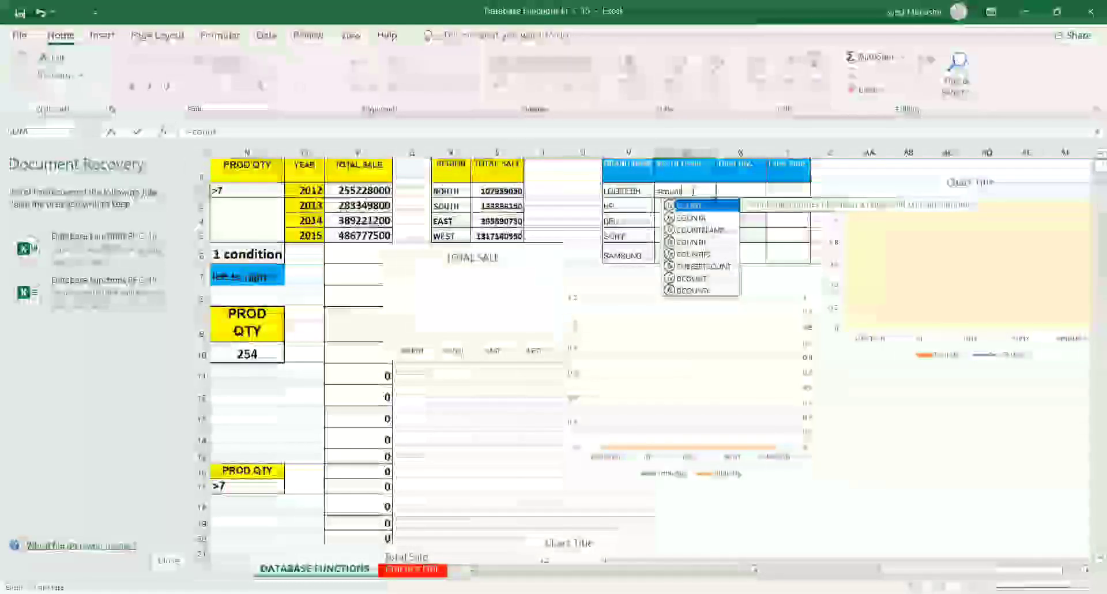
{"action": "type", "text": "ifs"}
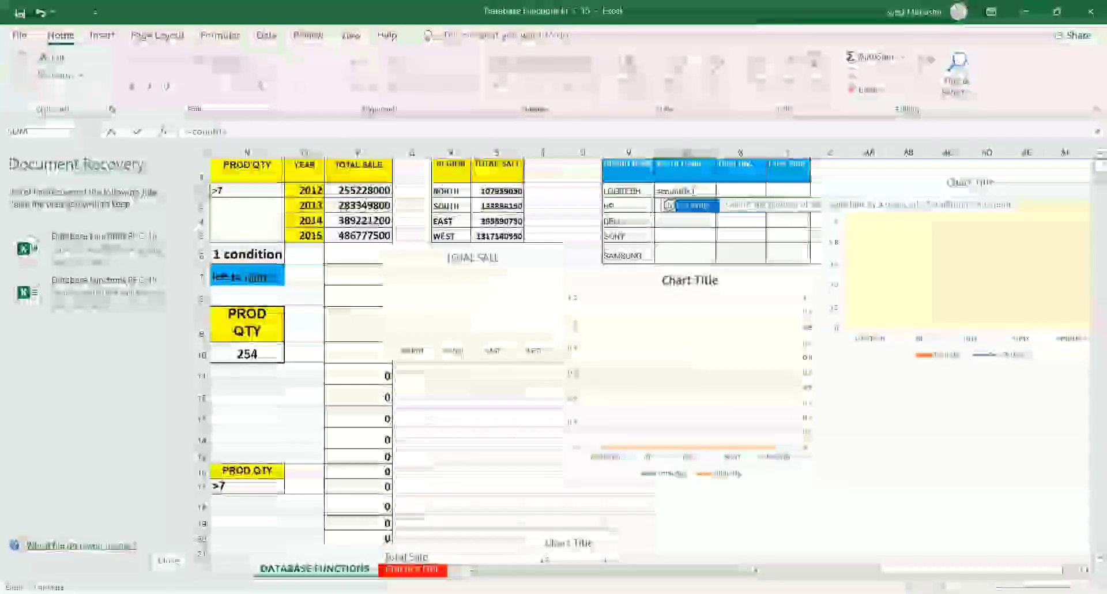
{"action": "key", "text": "Tab"}
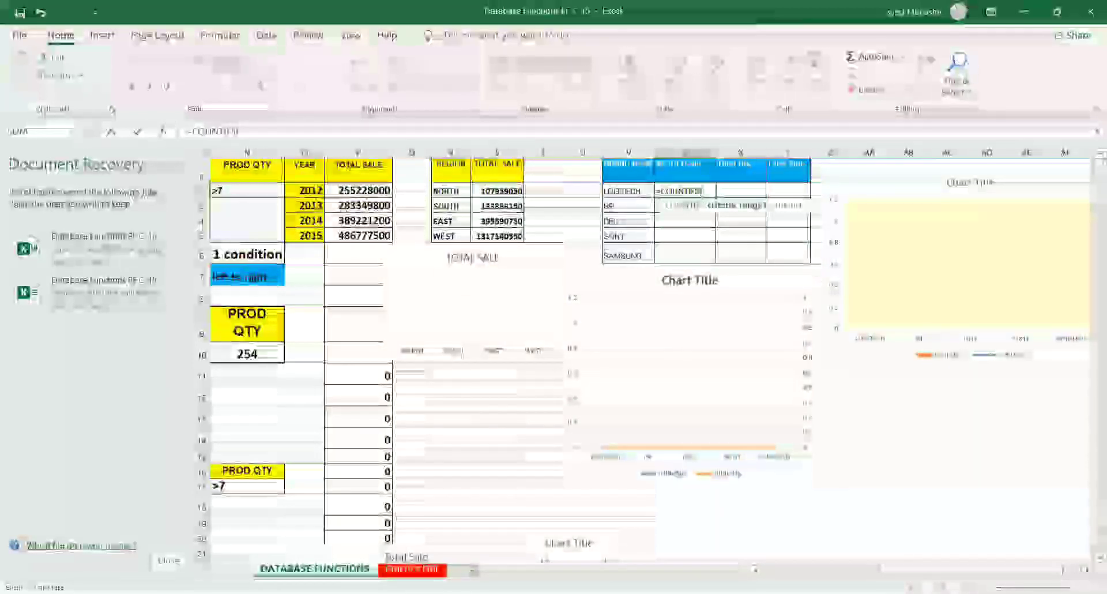
{"action": "left_click_drag", "start_coordinate": [899, 571], "coordinate": [764, 571]}
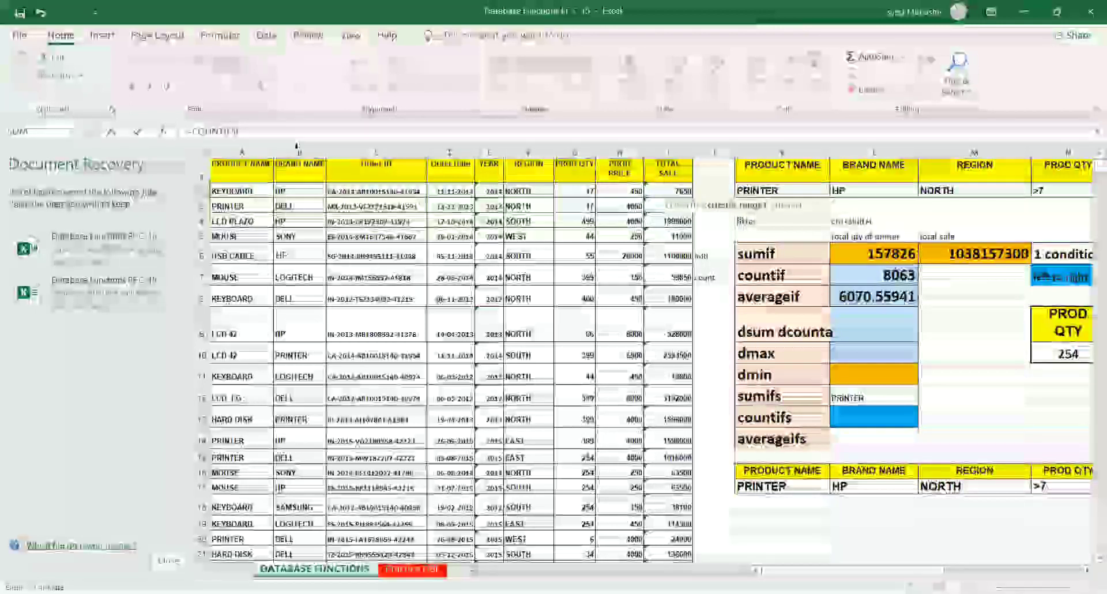
{"action": "left_click", "coordinate": [297, 146]}
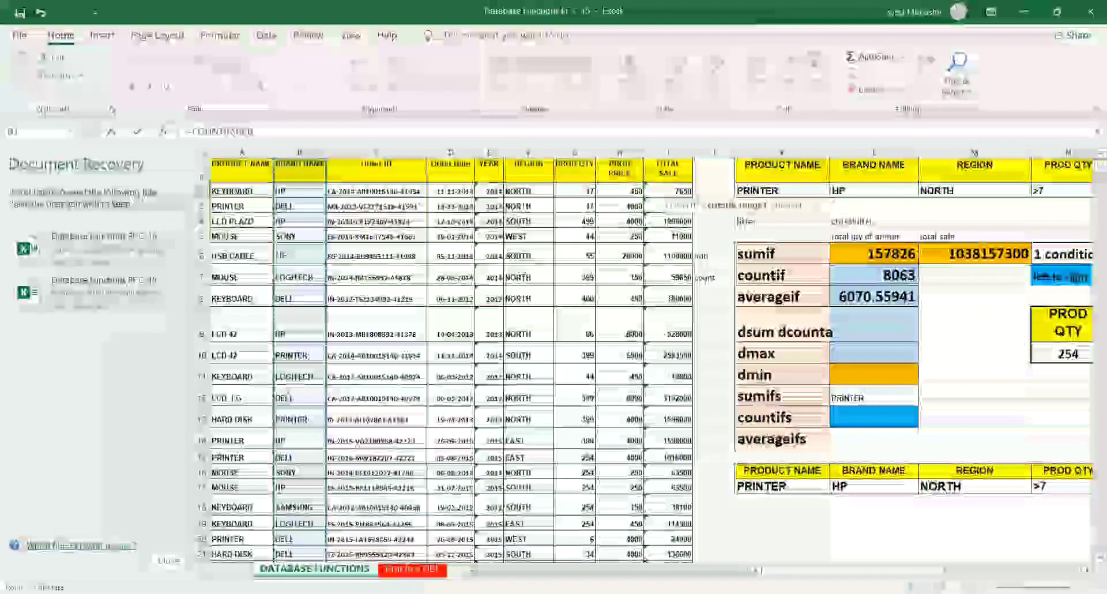
{"action": "key", "text": "F4"}
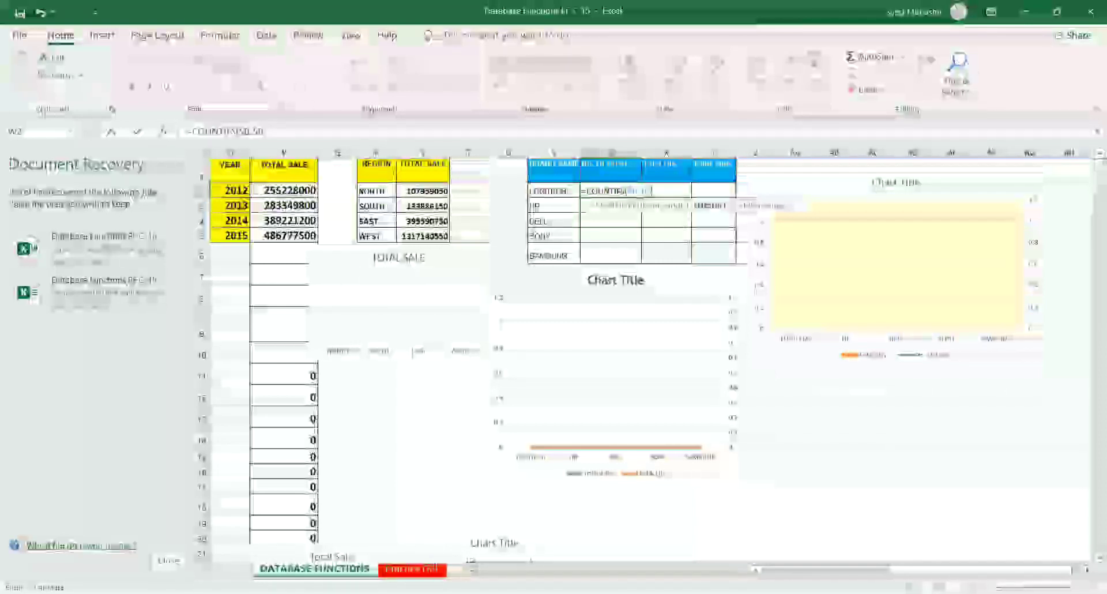
{"action": "left_click", "coordinate": [553, 194]}
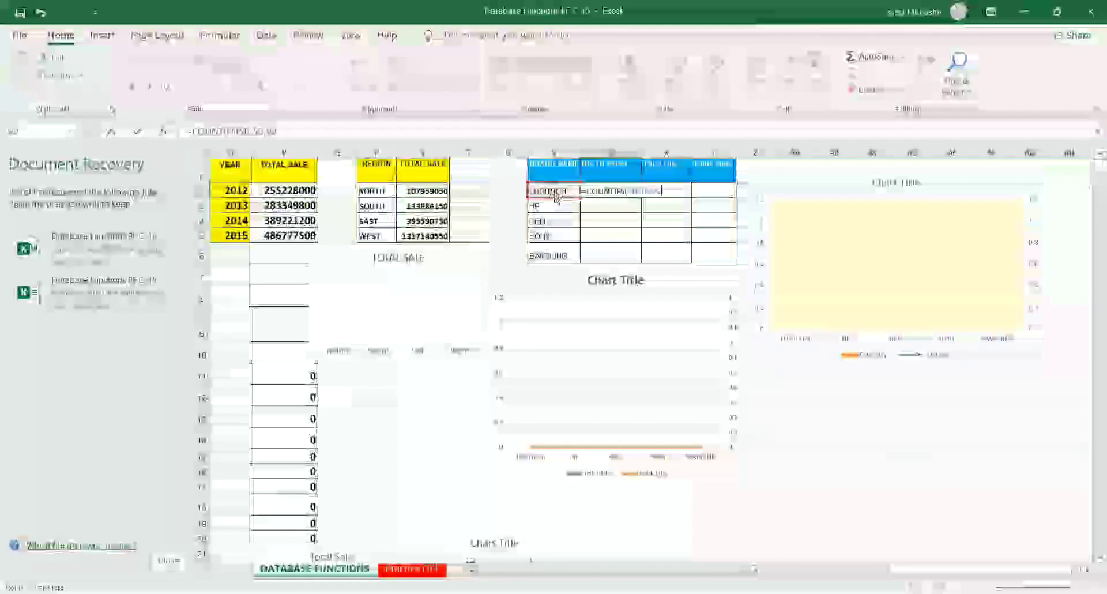
{"action": "key", "text": "Return"}
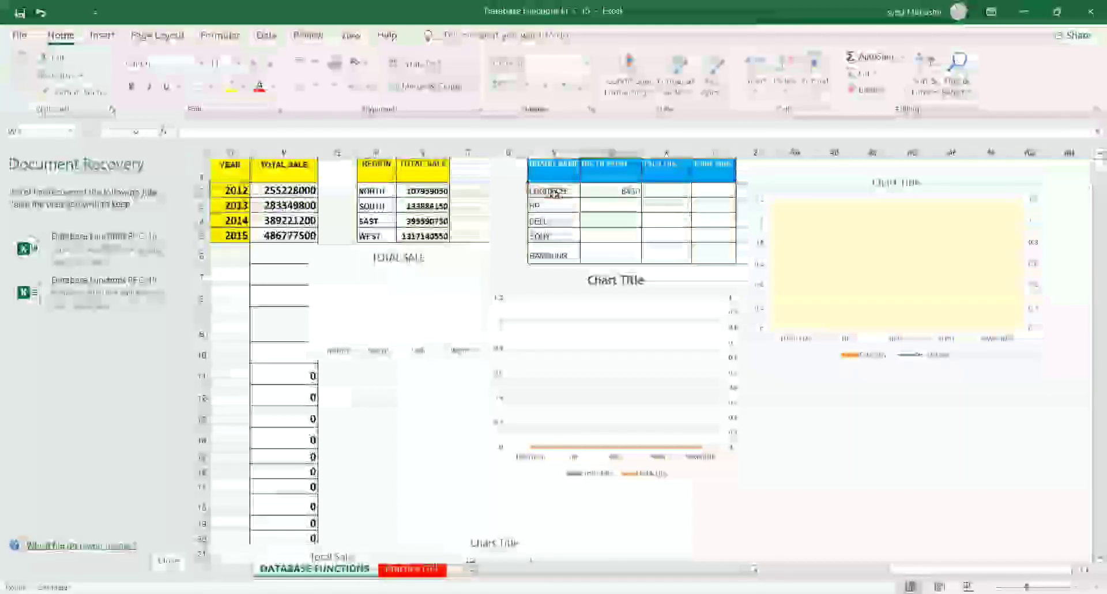
{"action": "left_click", "coordinate": [624, 187]}
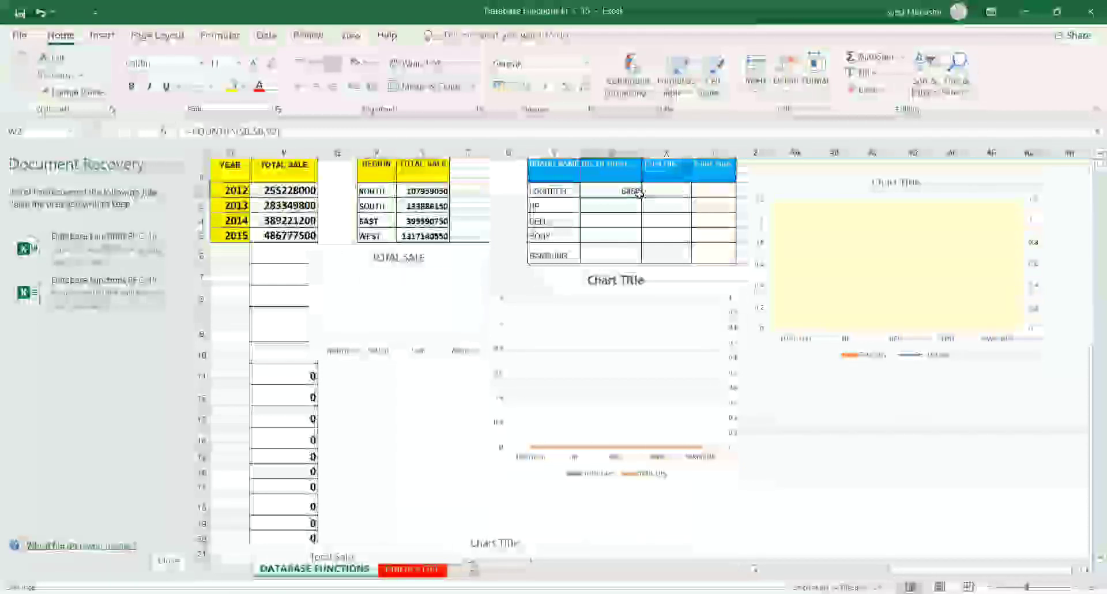
Fill the LOGITECH COUNTIFS formula down to SAMSUNG, and enter the note "criteria range" in an empty cell beneath the brand charts
{"action": "double_click", "coordinate": [637, 194]}
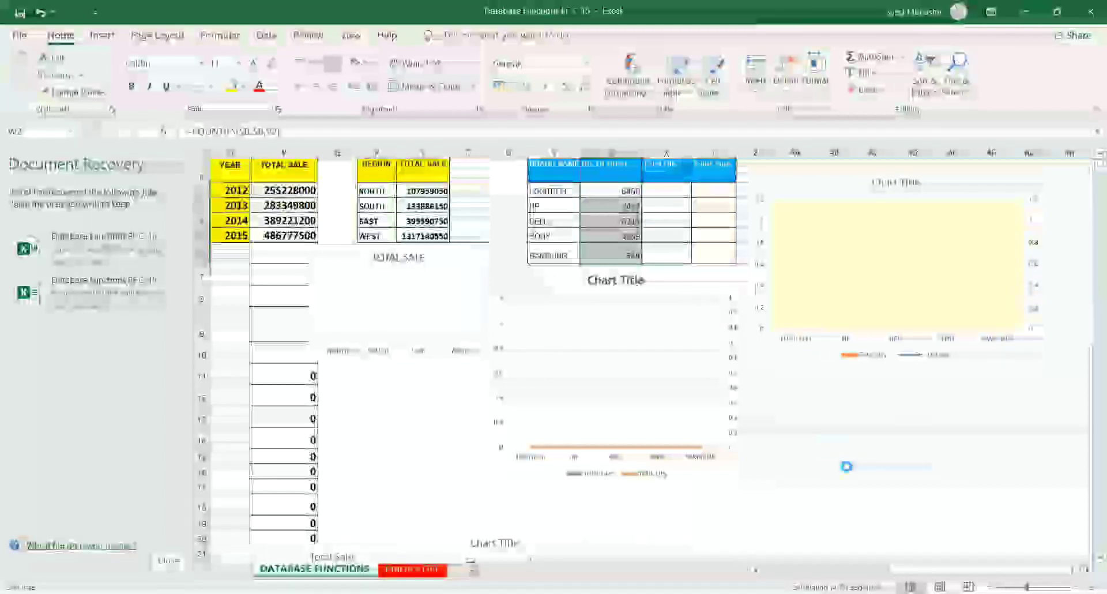
{"action": "left_click", "coordinate": [846, 470]}
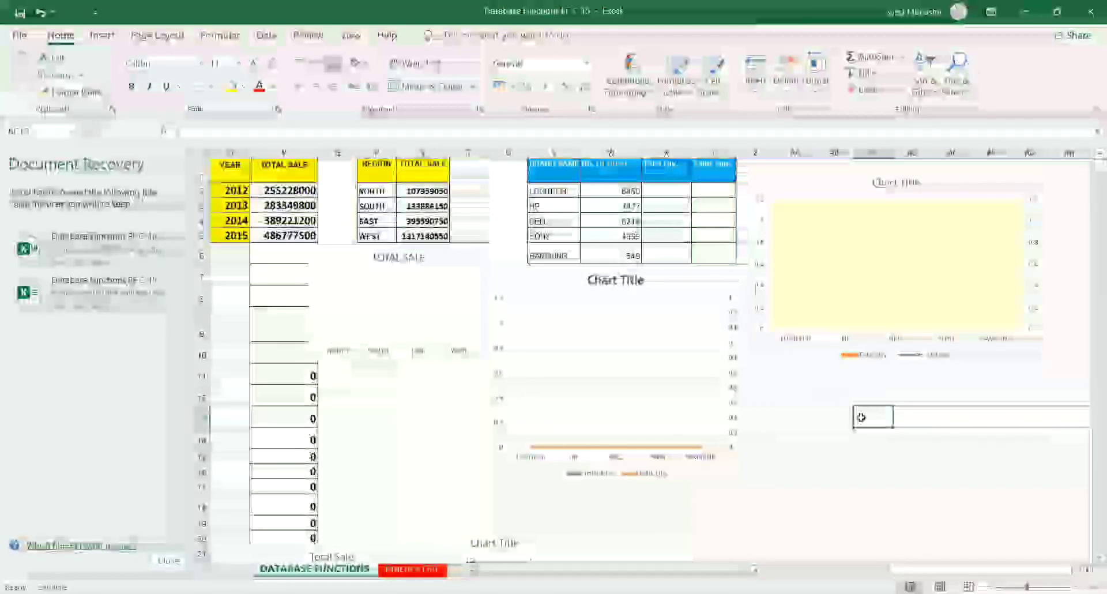
{"action": "type", "text": "=d"}
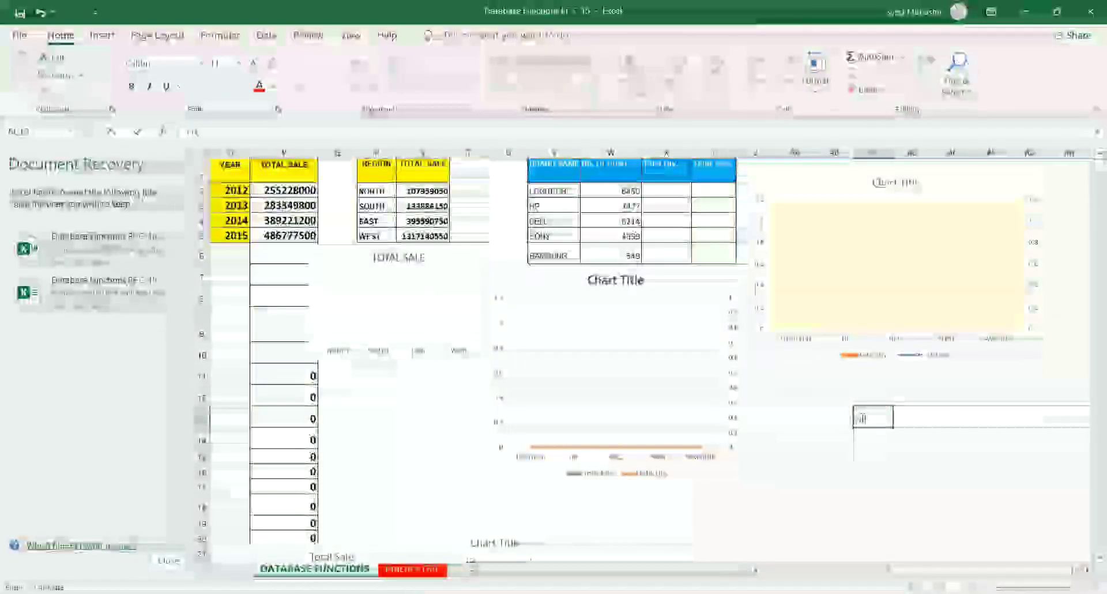
{"action": "type", "text": "em"}
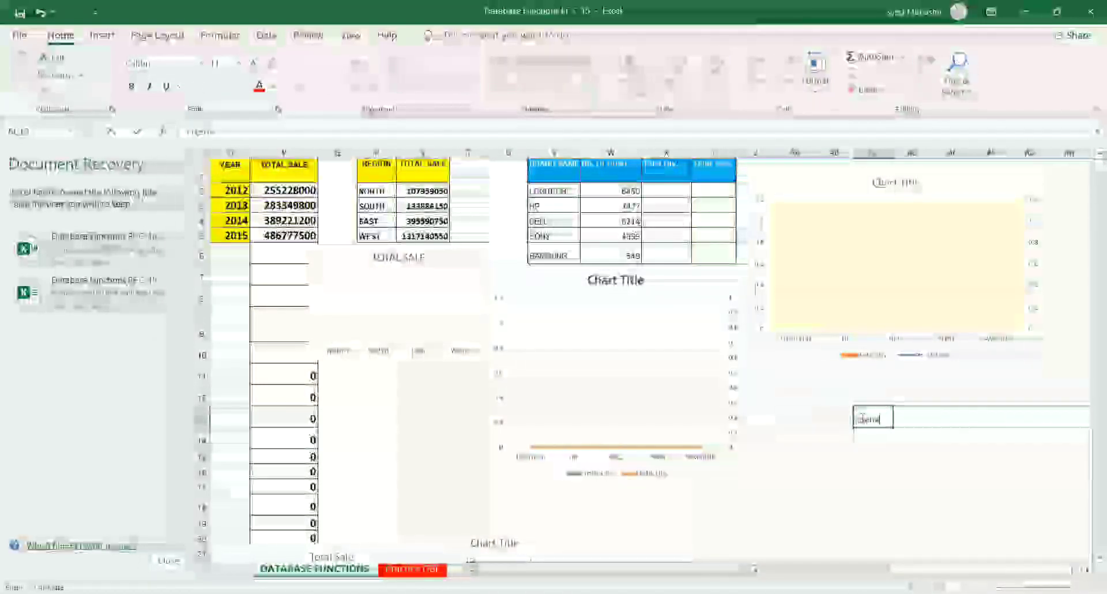
{"action": "type", "text": " range"}
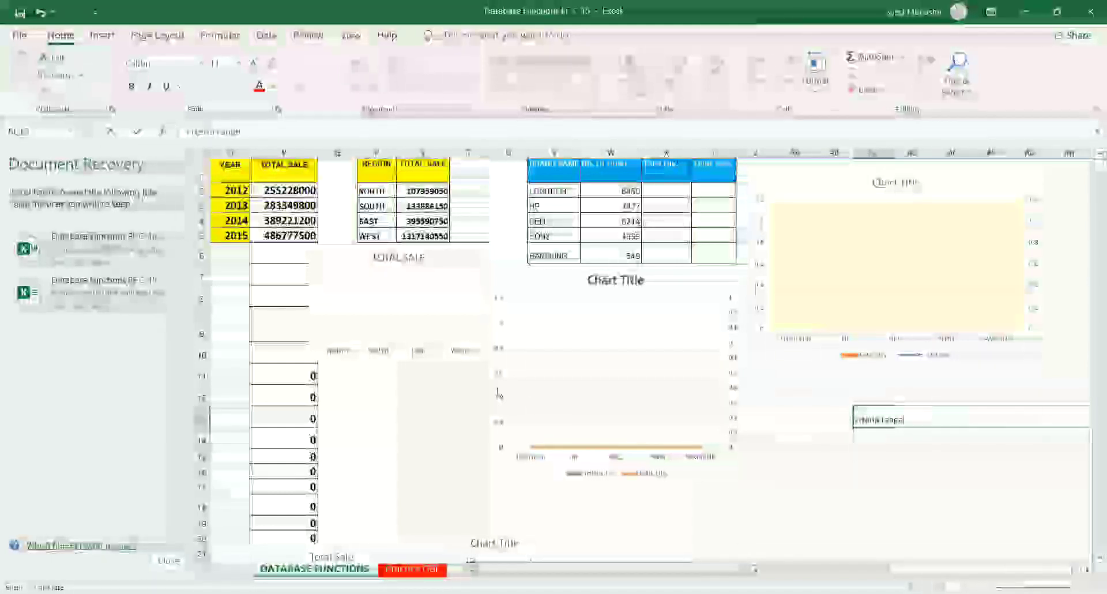
{"action": "left_click", "coordinate": [235, 182]}
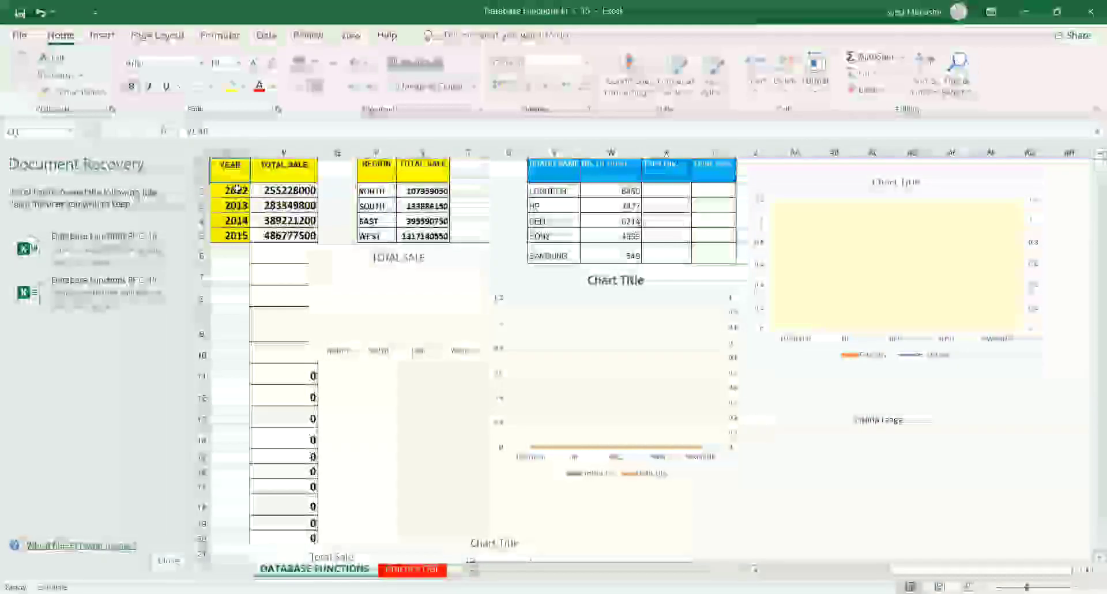
Examine the year table, the source data columns and the criteria and region tables along the way back to the brand table
{"action": "left_click", "coordinate": [234, 188]}
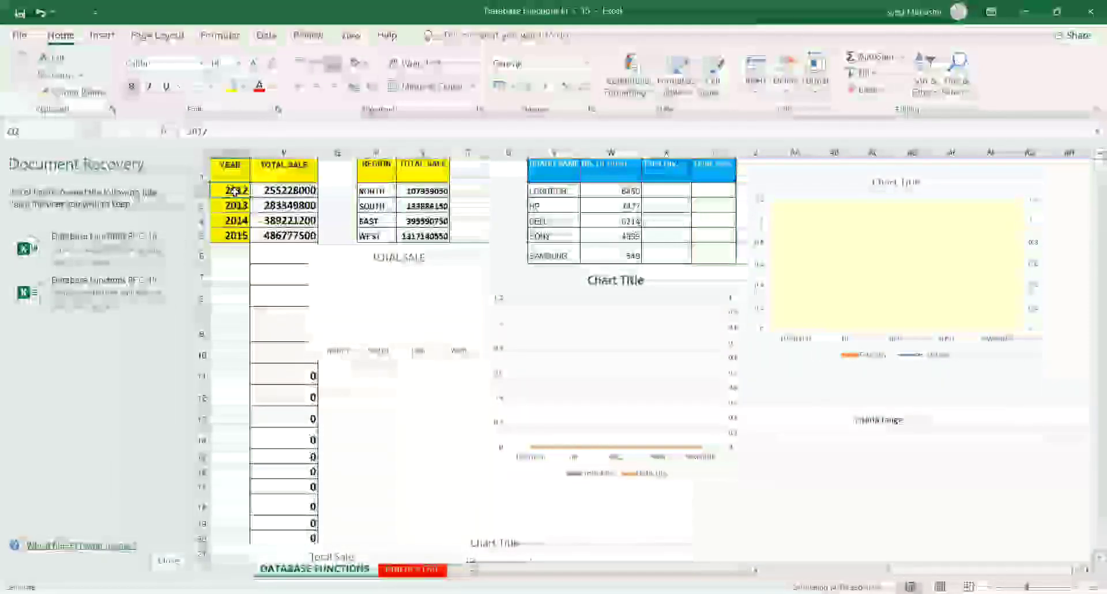
{"action": "key", "text": "Home"}
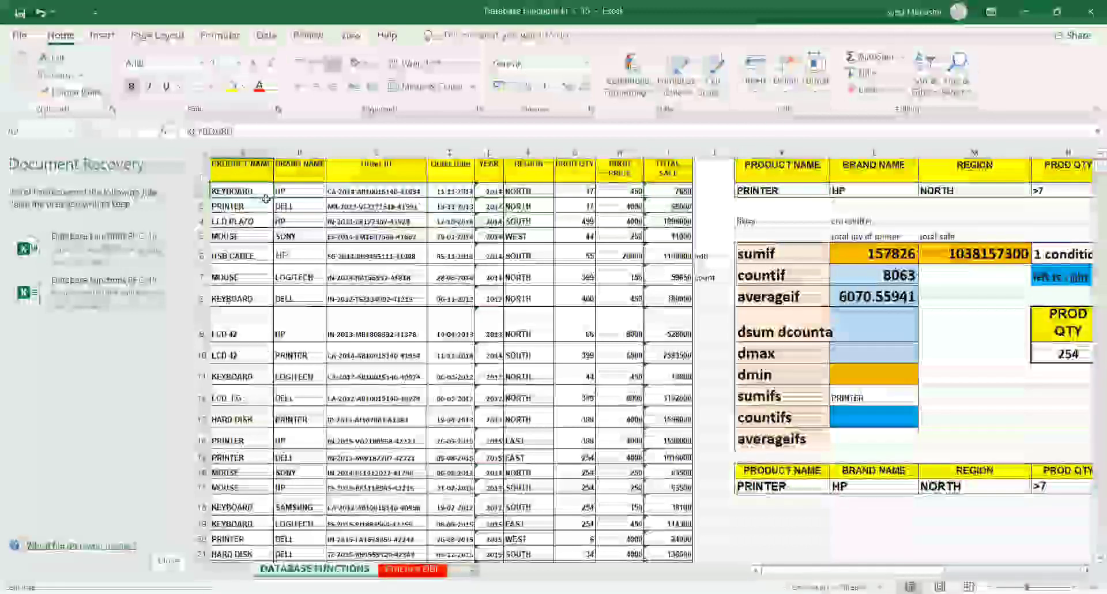
{"action": "left_click", "coordinate": [823, 210]}
{"action": "key", "text": "Right"}
{"action": "key", "text": "Right"}
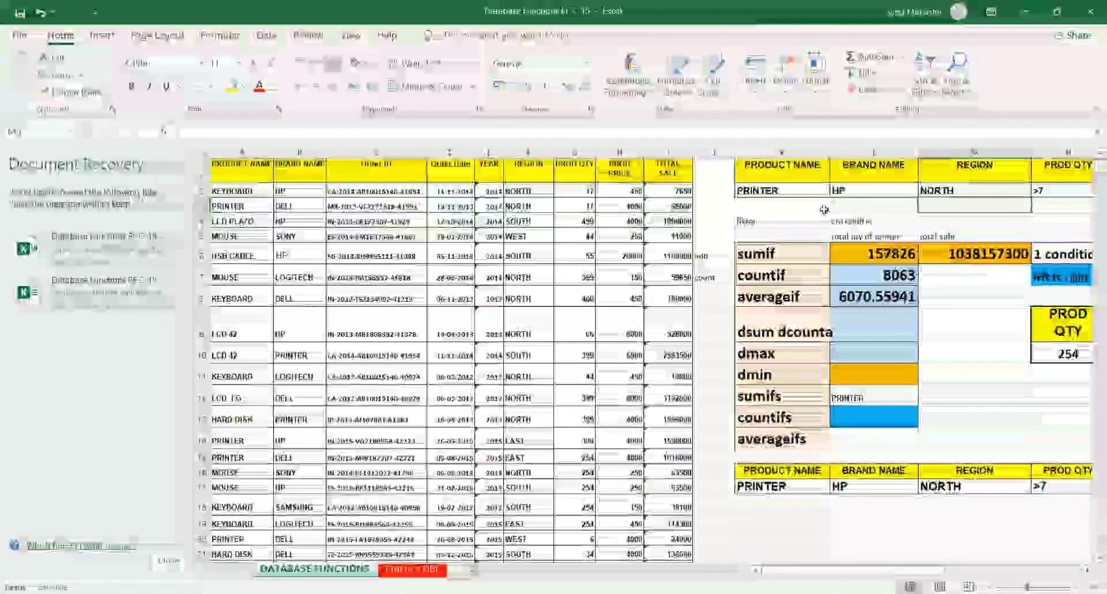
{"action": "key", "text": "Right"}
{"action": "key", "text": "Right"}
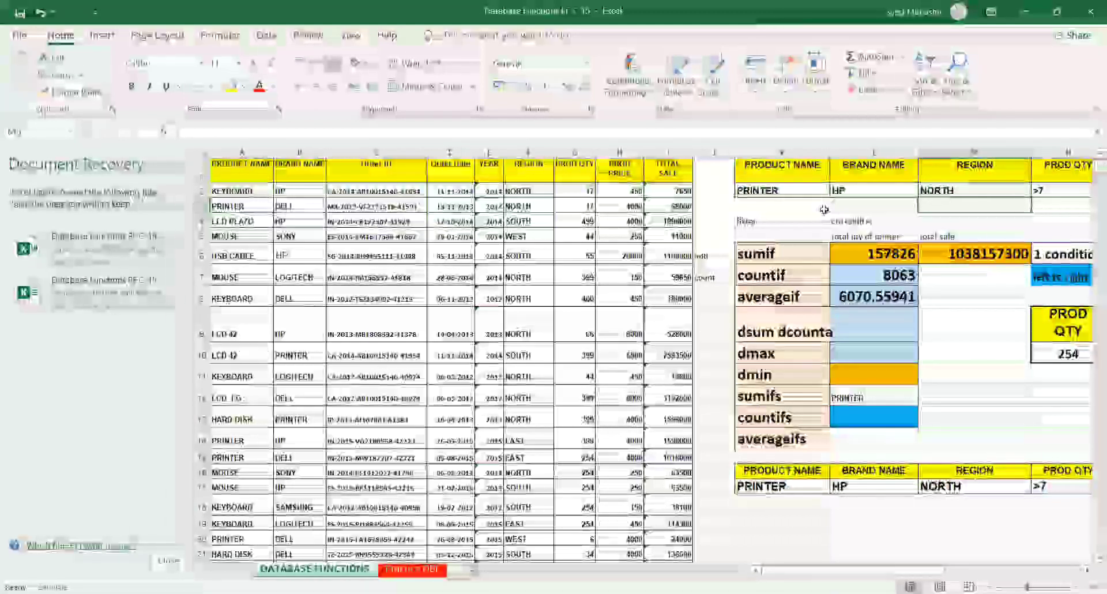
{"action": "key", "text": "Right"}
{"action": "key", "text": "Right"}
{"action": "key", "text": "Right"}
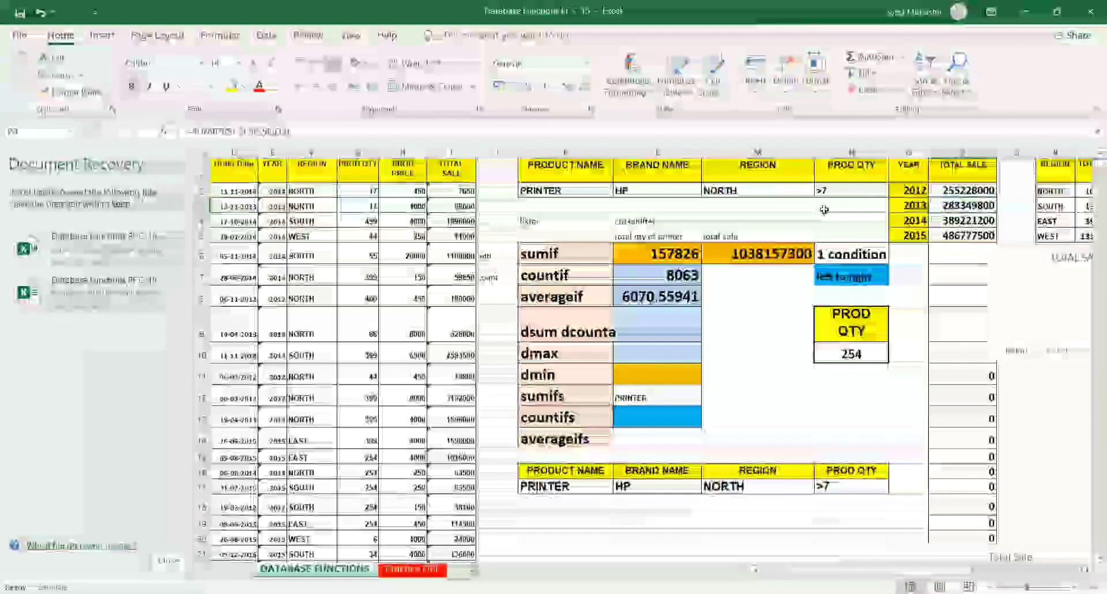
{"action": "key", "text": "Right"}
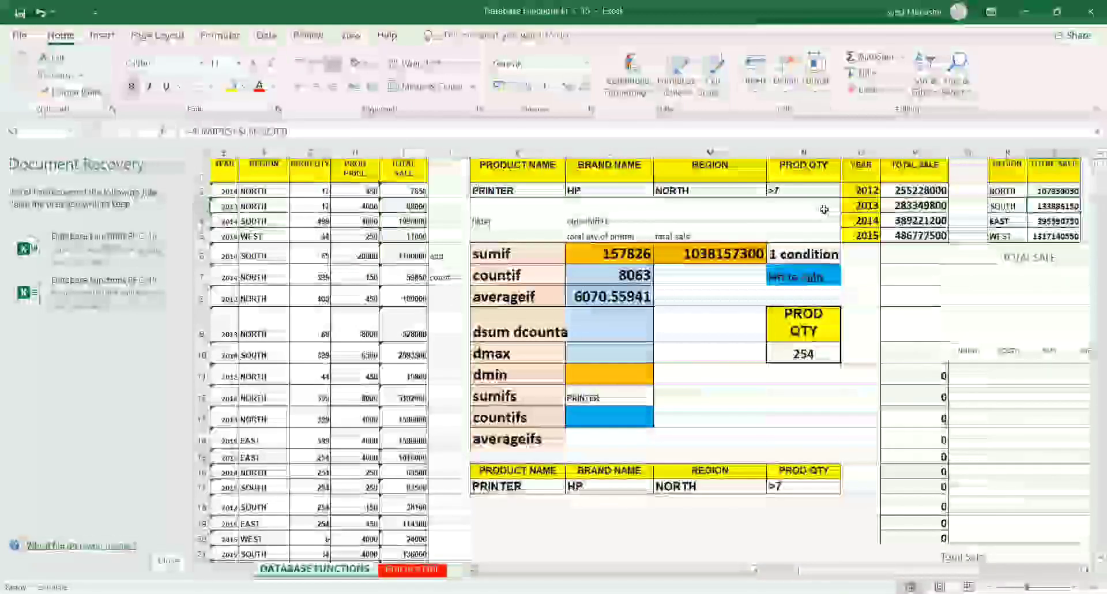
{"action": "key", "text": "Right"}
{"action": "key", "text": "Right"}
{"action": "key", "text": "Right"}
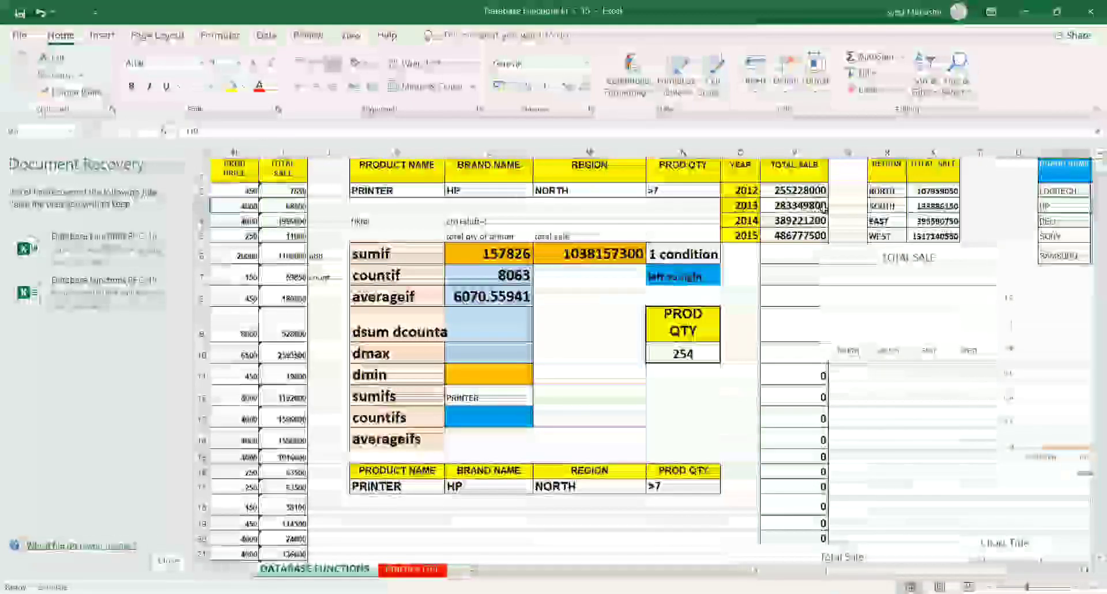
{"action": "key", "text": "Right"}
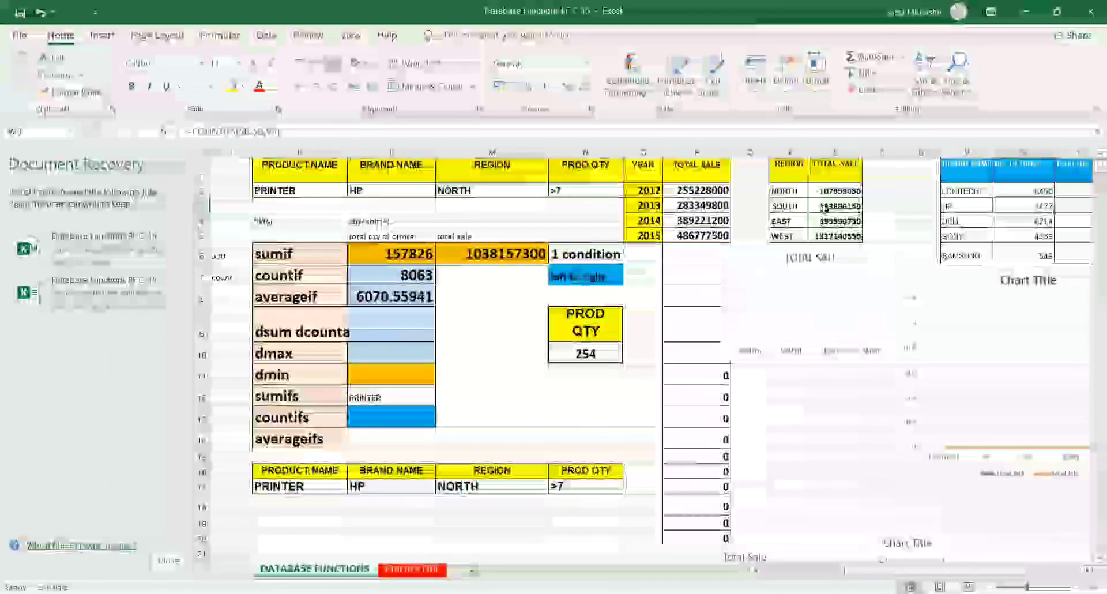
Start a SUMIFS formula in X2, in the LOGITECH row, with the PROD QTY column G as sum range
{"action": "double_click", "coordinate": [1077, 190]}
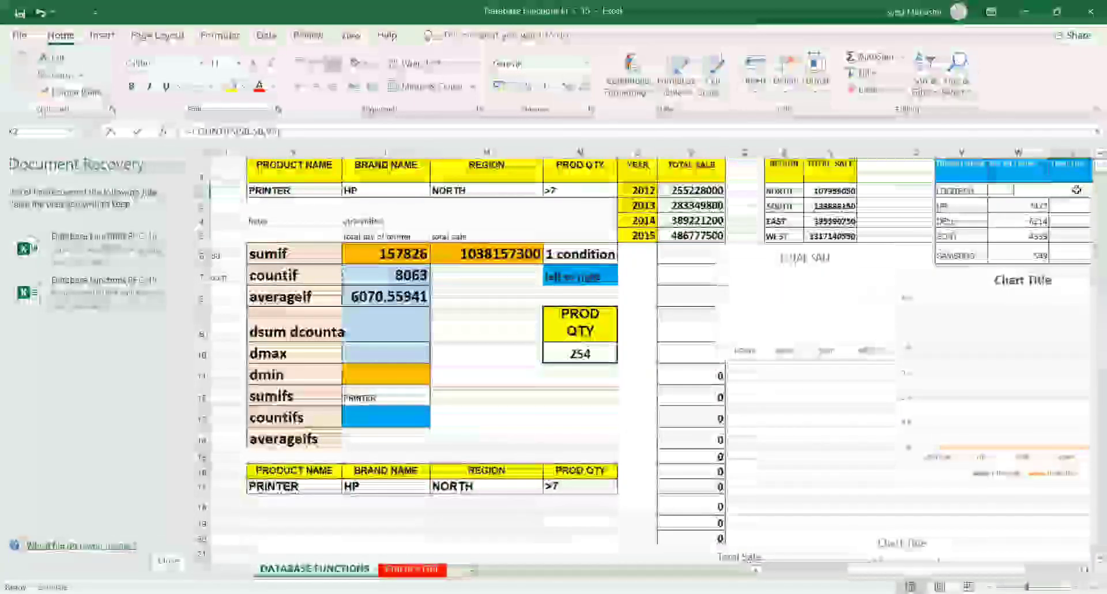
{"action": "type", "text": "=SUMIFS("}
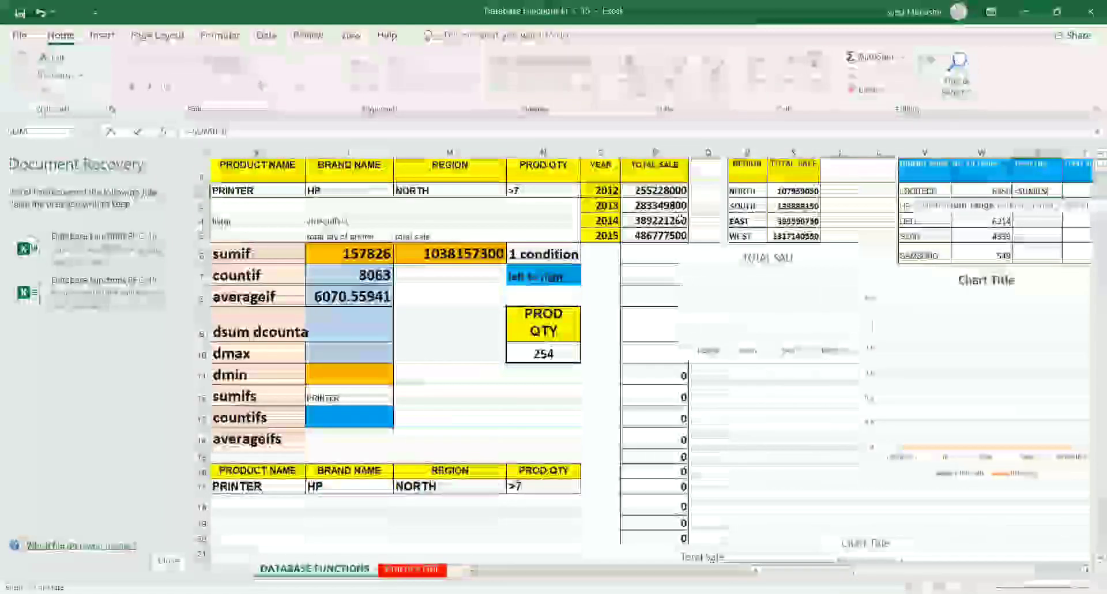
{"action": "left_click", "coordinate": [677, 220]}
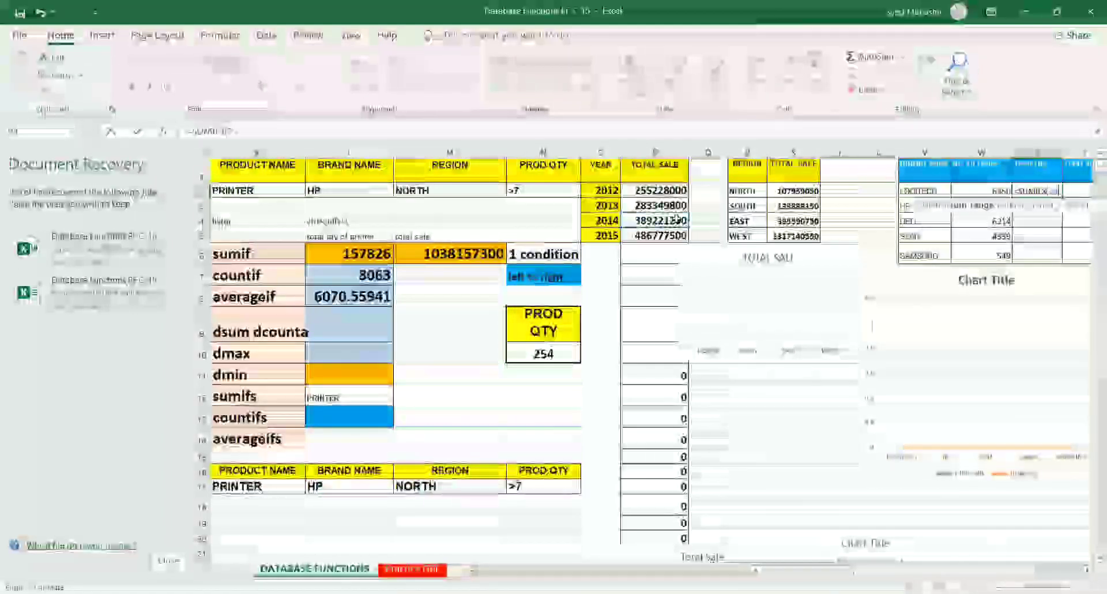
{"action": "key", "text": "Left"}
{"action": "key", "text": "ctrl+Left"}
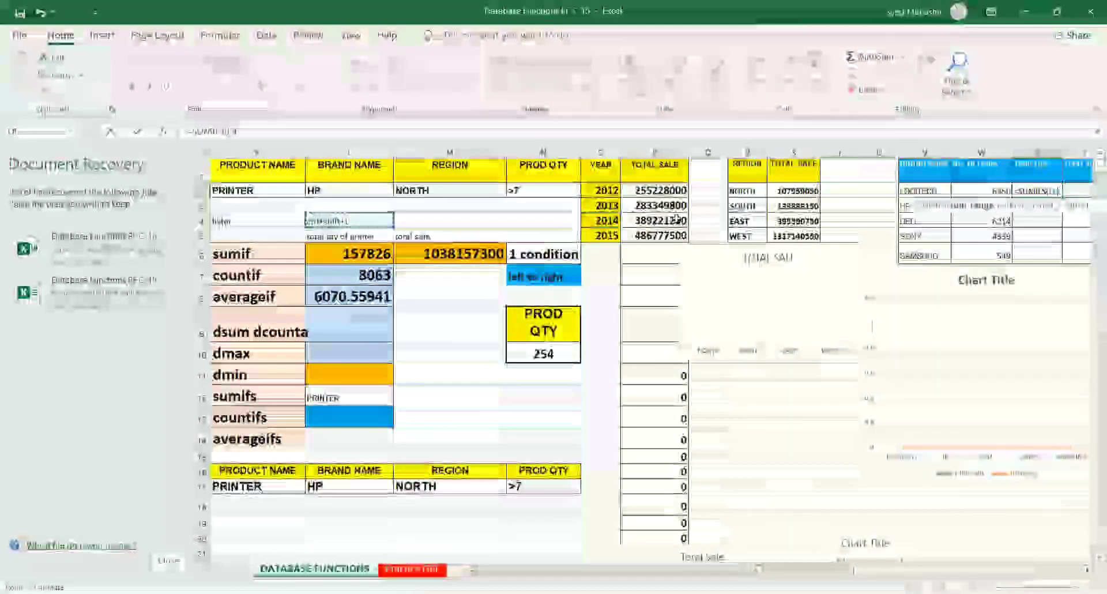
{"action": "key", "text": "Left"}
{"action": "key", "text": "Left"}
{"action": "key", "text": "Left"}
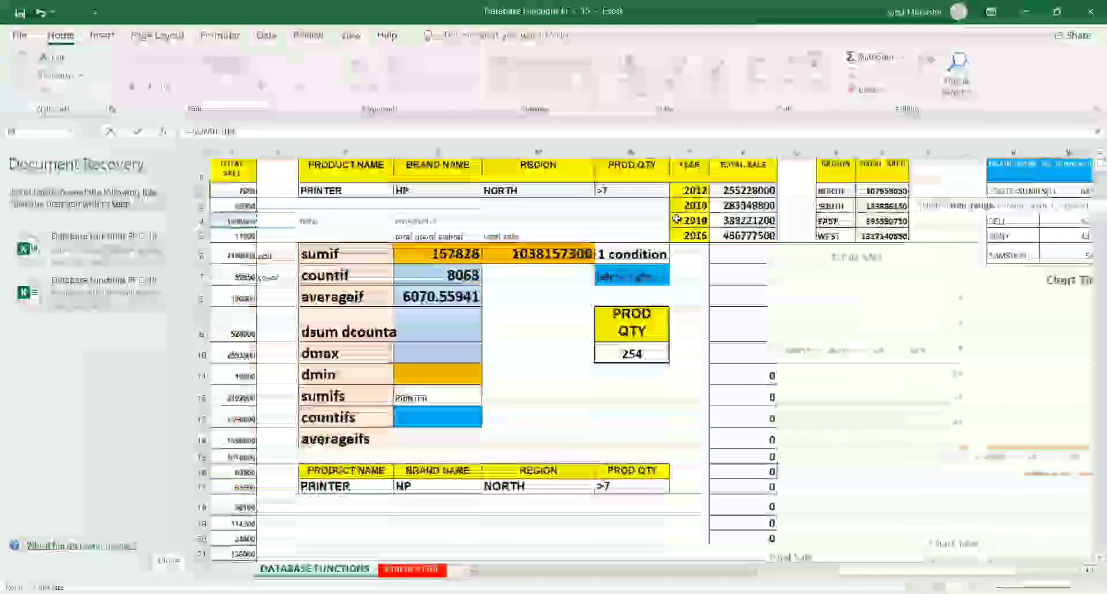
{"action": "key", "text": "Left"}
{"action": "key", "text": "Left"}
{"action": "key", "text": "Left"}
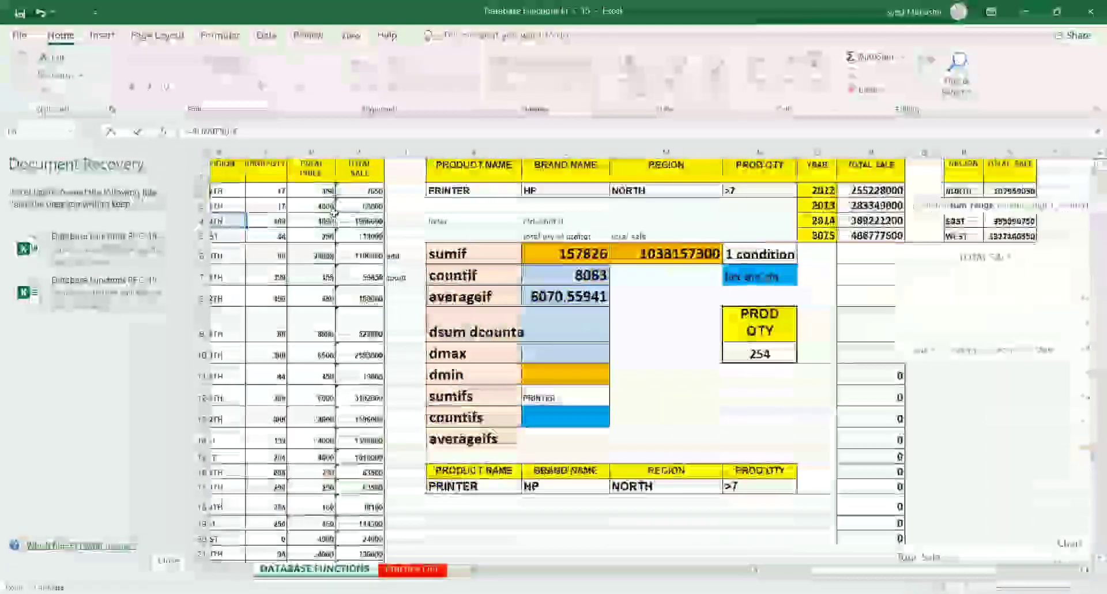
{"action": "left_click", "coordinate": [282, 151]}
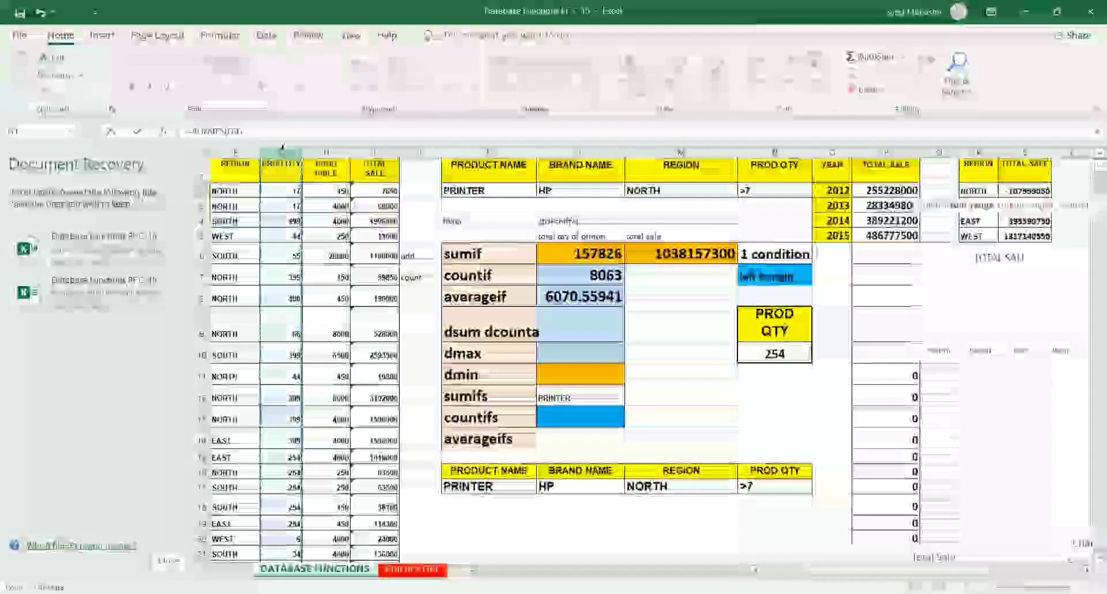
{"action": "type", "text": ",G,"}
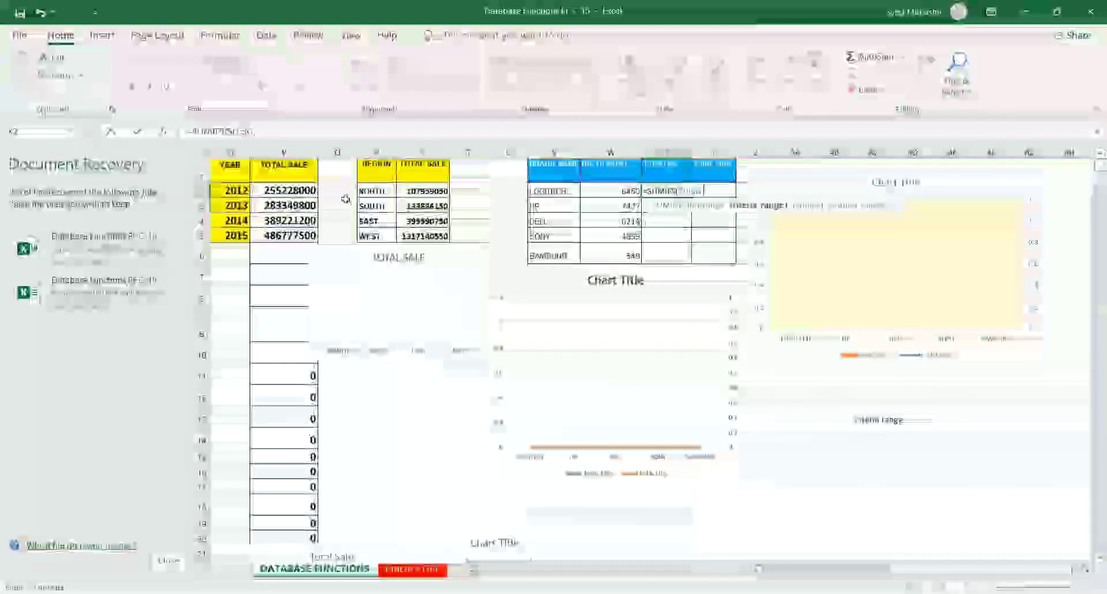
Complete the LOGITECH SUMIFS with the BRAND NAME column B as criteria range and V2 as criterion, and select the cells beneath it
{"action": "left_click", "coordinate": [343, 195]}
{"action": "key", "text": "Left"}
{"action": "key", "text": "Left"}
{"action": "key", "text": "Left"}
{"action": "key", "text": "Left"}
{"action": "key", "text": "Left"}
{"action": "key", "text": "Left"}
{"action": "key", "text": "Left"}
{"action": "key", "text": "Left"}
{"action": "key", "text": "Left"}
{"action": "key", "text": "Left"}
{"action": "key", "text": "Left"}
{"action": "key", "text": "Left"}
{"action": "key", "text": "Left"}
{"action": "key", "text": "Left"}
{"action": "key", "text": "Left"}
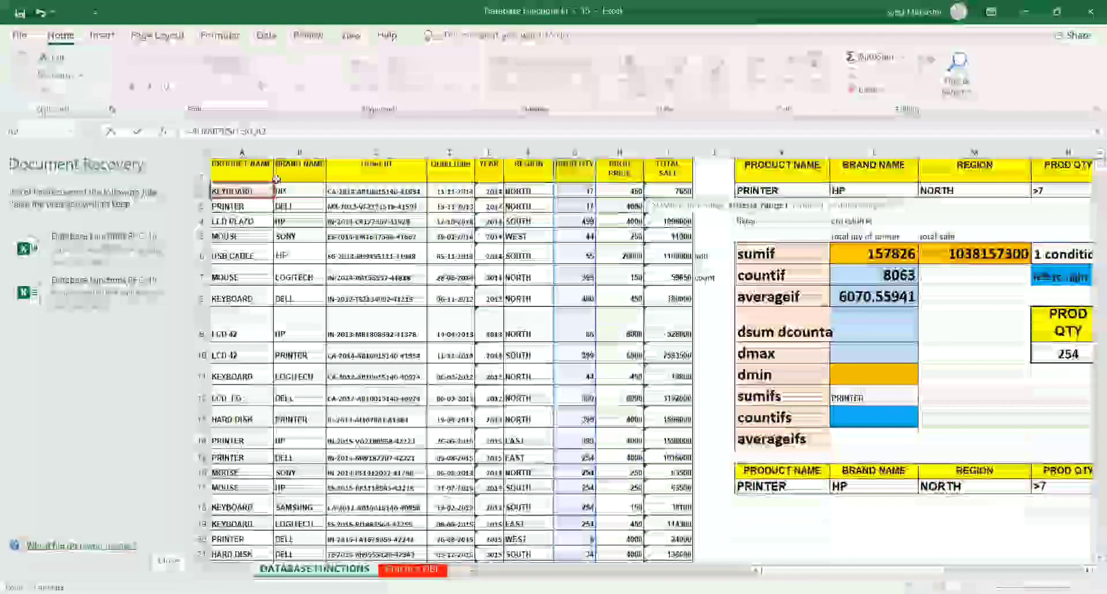
{"action": "left_click", "coordinate": [293, 150]}
{"action": "type", "text": ",B:B,V2"}
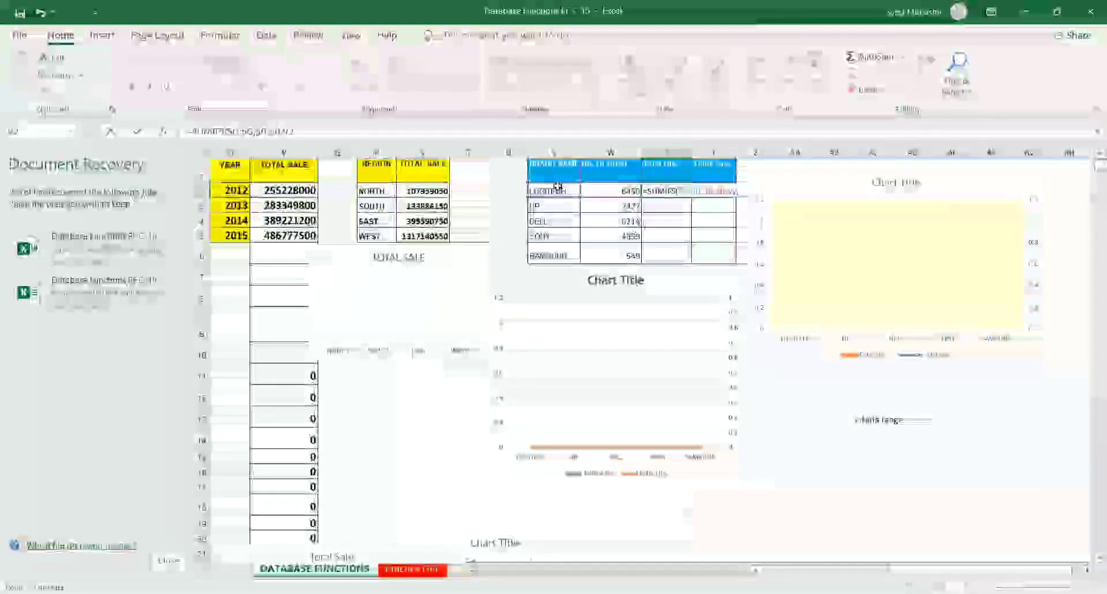
{"action": "key", "text": "Return"}
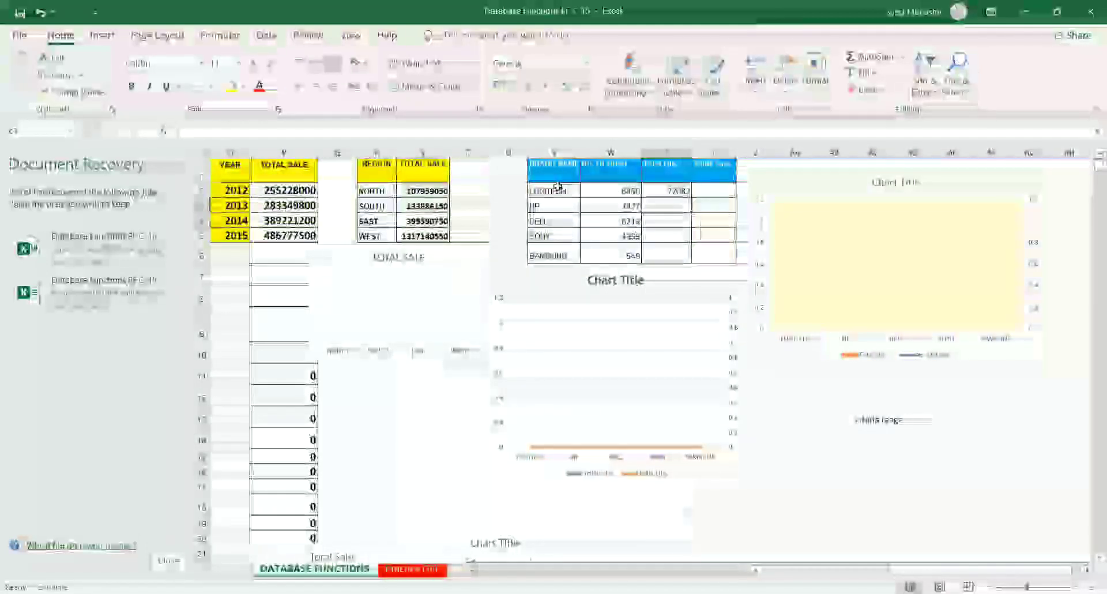
{"action": "key", "text": "shift+Down"}
{"action": "key", "text": "shift+Down"}
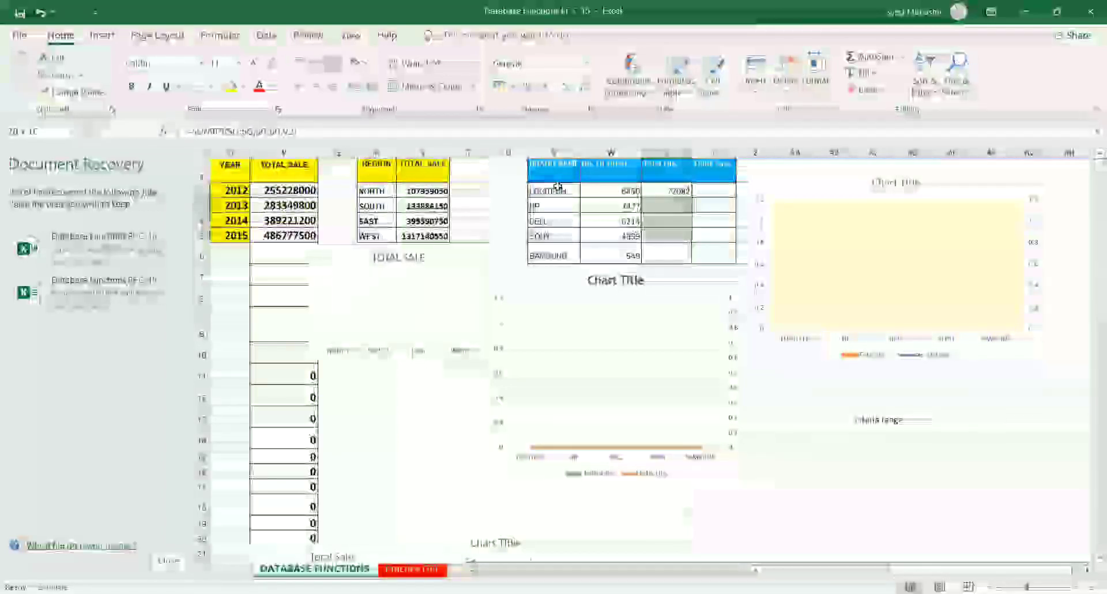
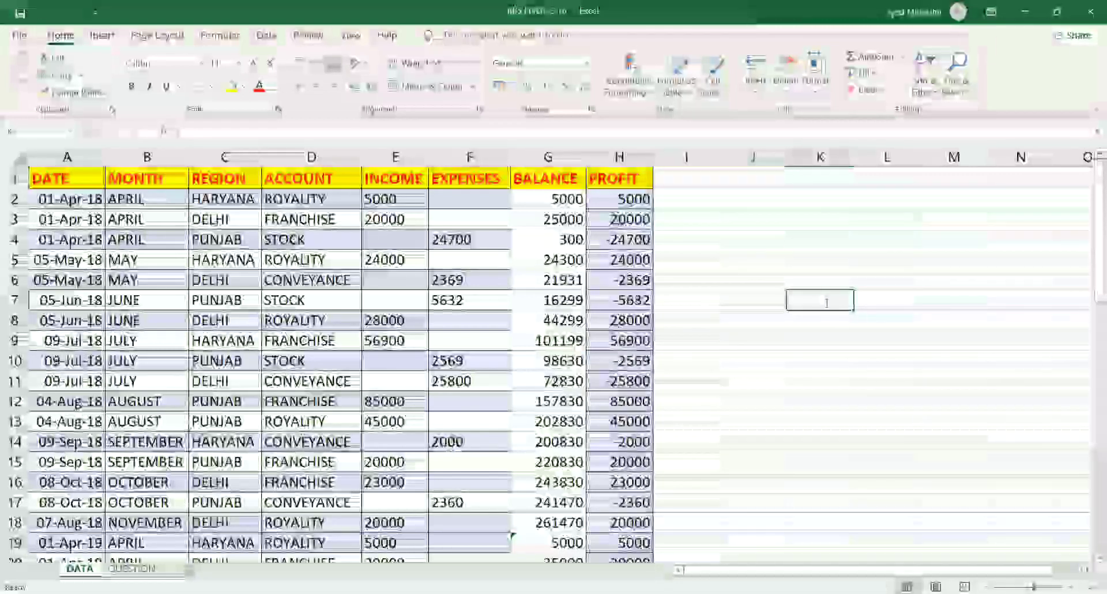
List the regions haryana, punjab and delhi in K7:K9 of the DATA sheet in the income and expenses workbook
{"action": "type", "text": "haryana"}
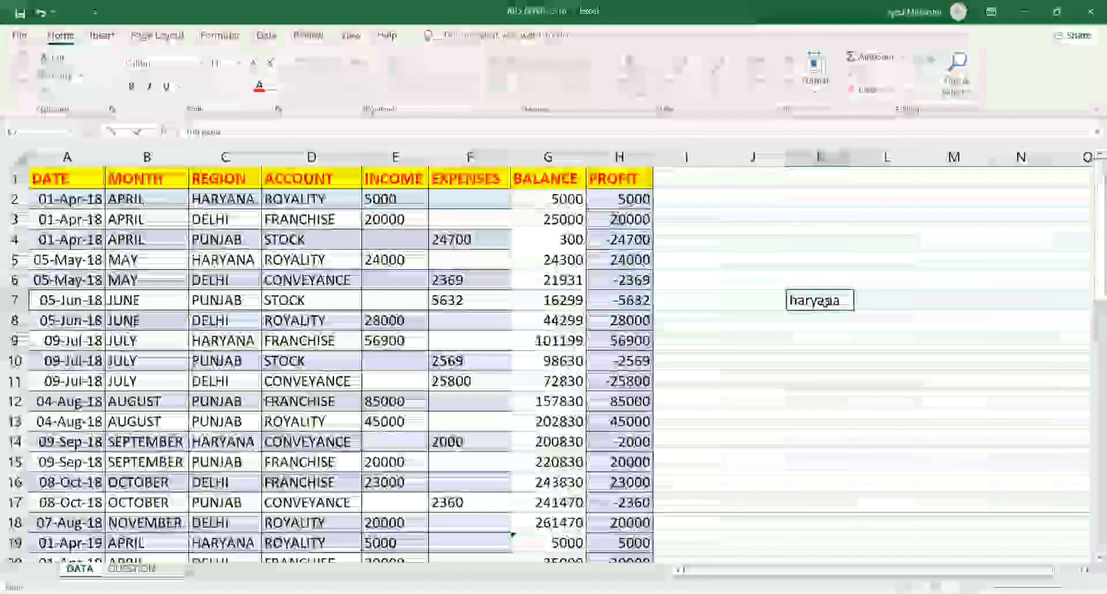
{"action": "key", "text": "Return"}
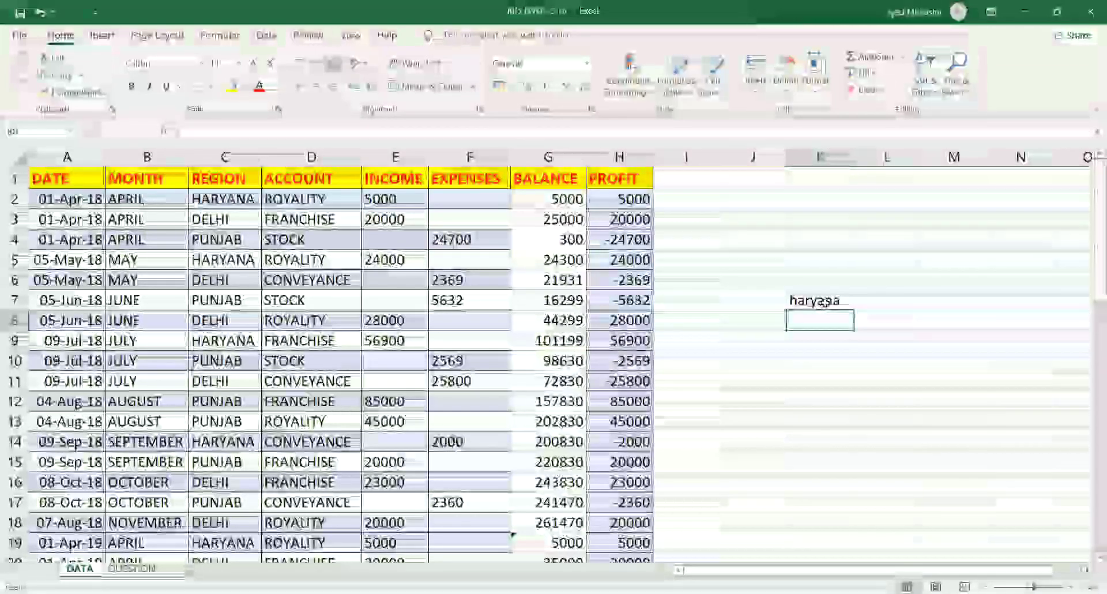
{"action": "type", "text": "punjab"}
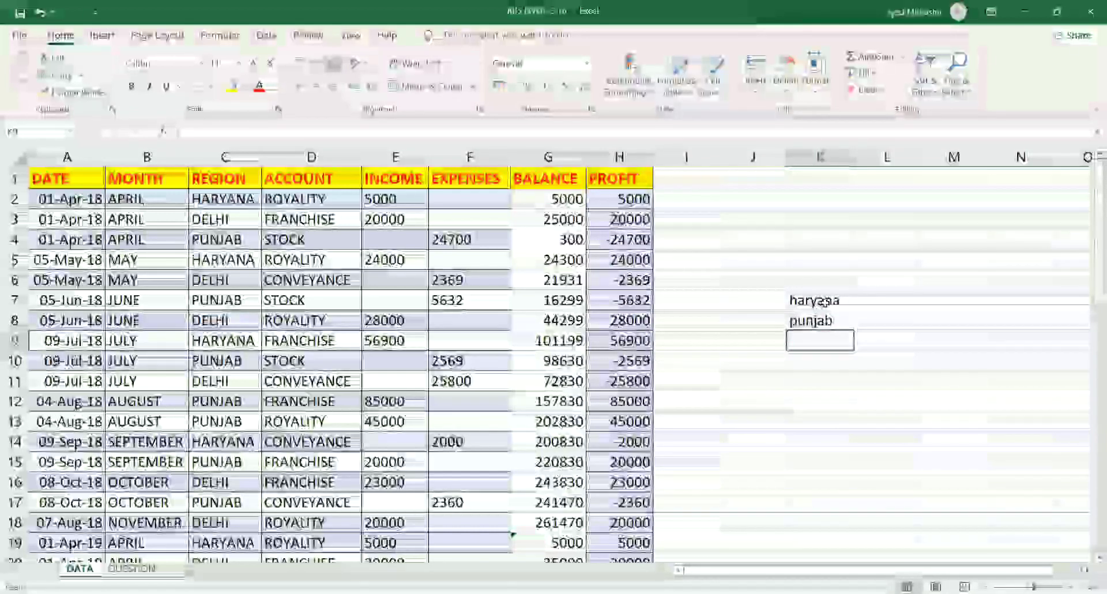
{"action": "type", "text": "delhi"}
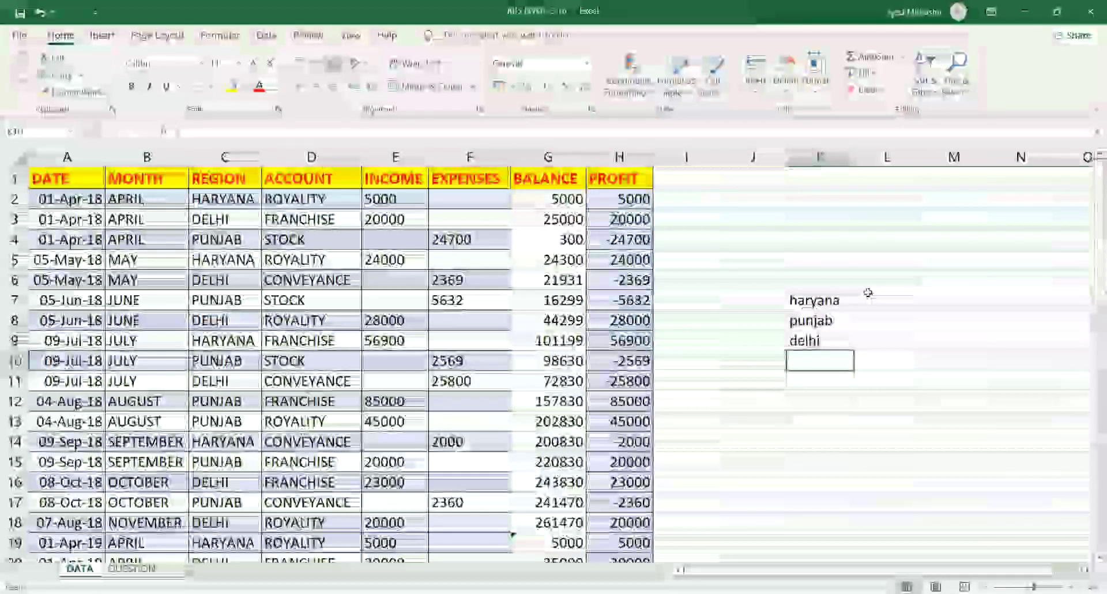
Enter the heading total income in L6, above the cells beside the listed regions
{"action": "type", "text": "t"}
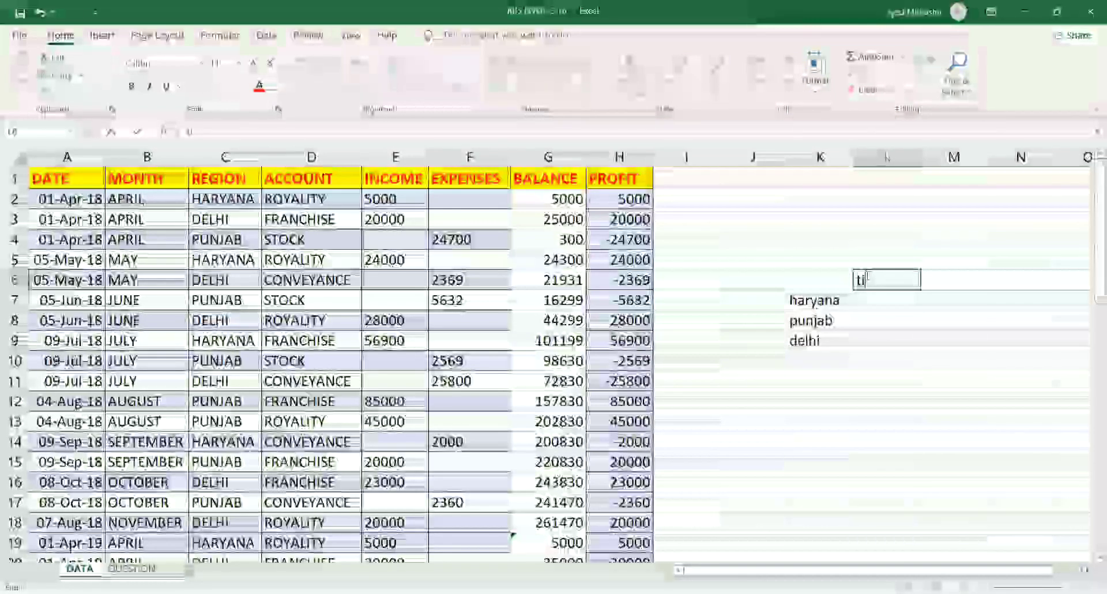
{"action": "type", "text": "otal "}
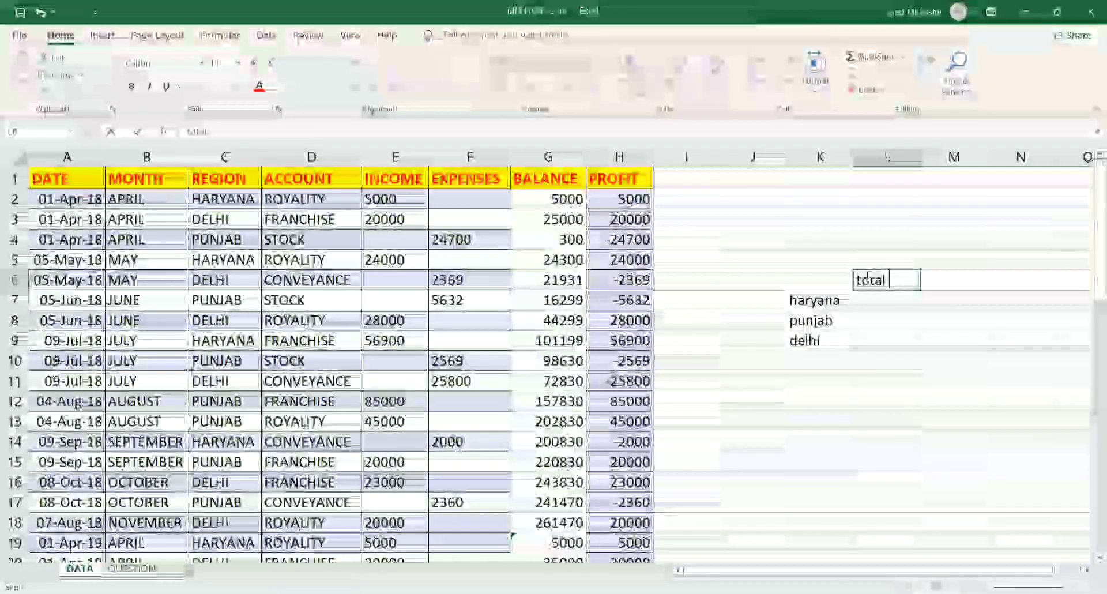
{"action": "type", "text": "income"}
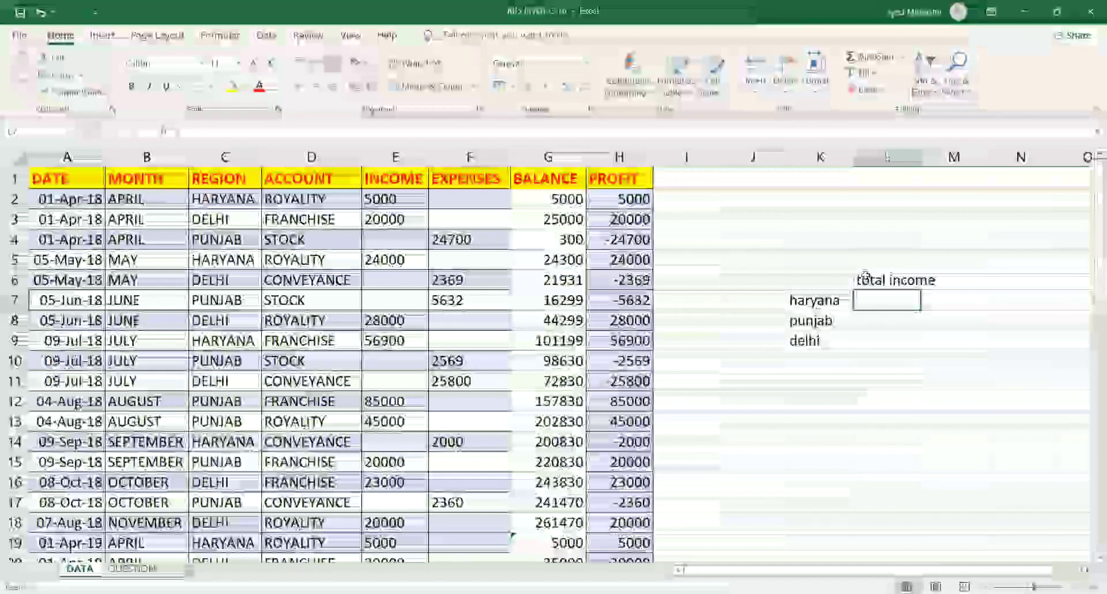
Enter a SUMIFS in L7 with INCOME column $E:$E as sum range, REGION column $C:$C as criteria range and K7 as criterion
{"action": "type", "text": "="}
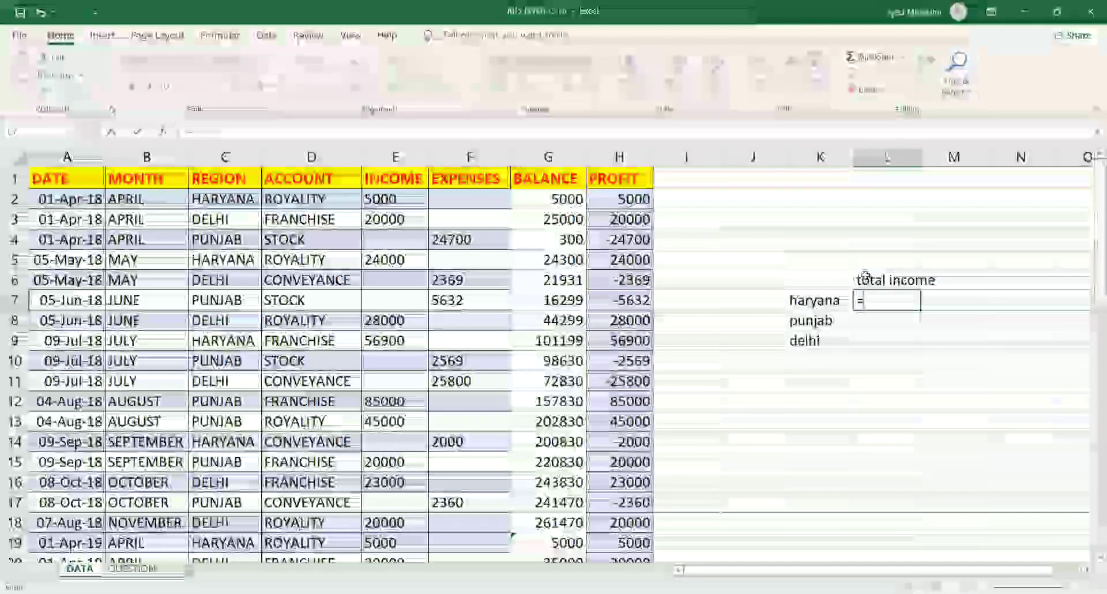
{"action": "type", "text": "SUMIFS("}
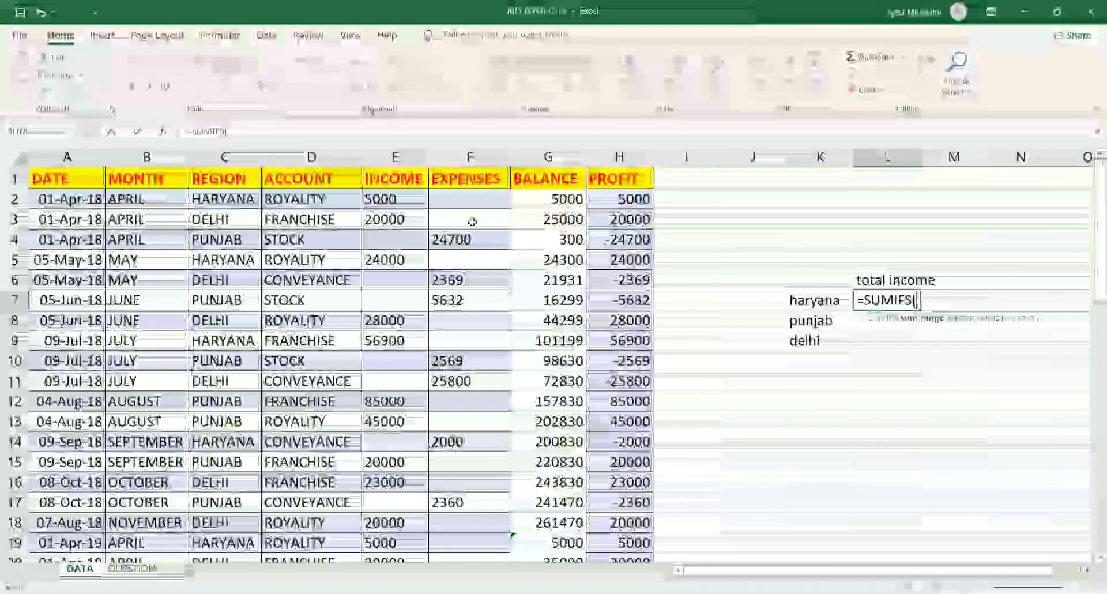
{"action": "left_click", "coordinate": [369, 158]}
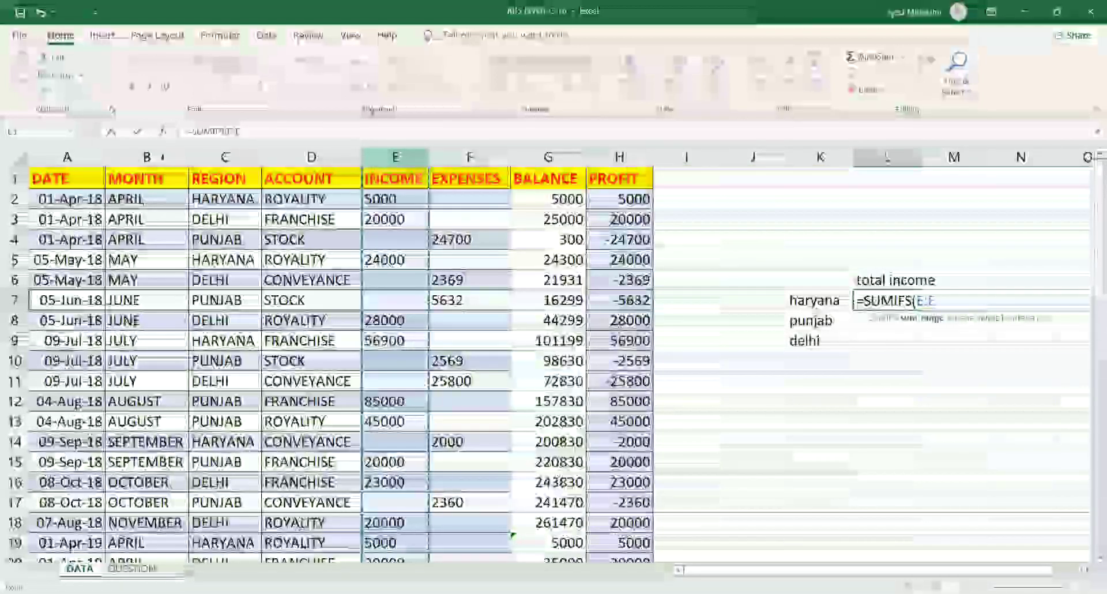
{"action": "left_click", "coordinate": [233, 167]}
{"action": "type", "text": ",$C$"}
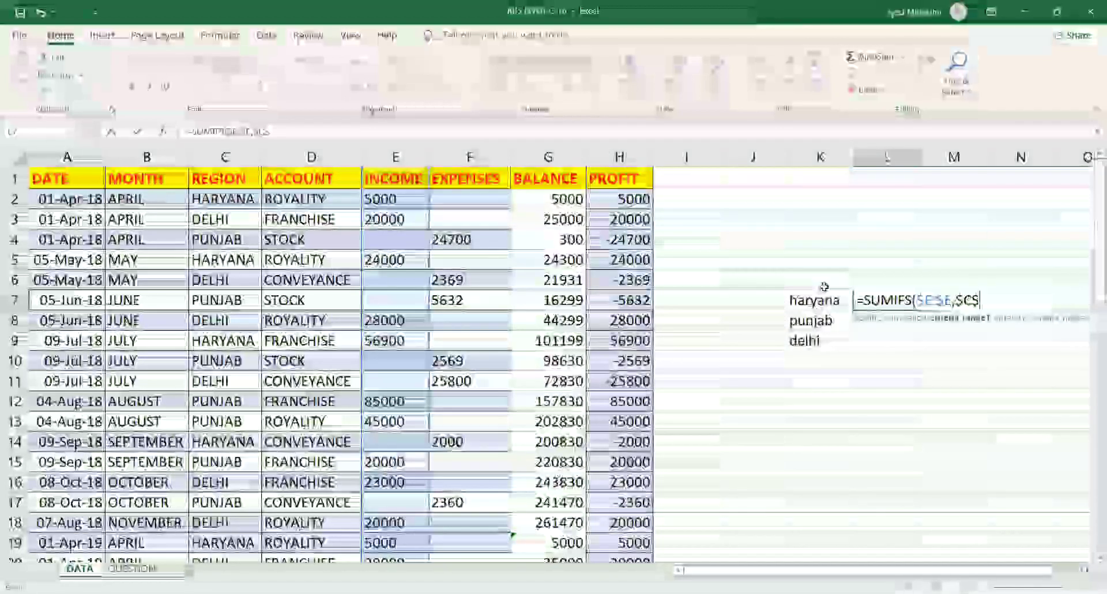
{"action": "type", "text": "c"}
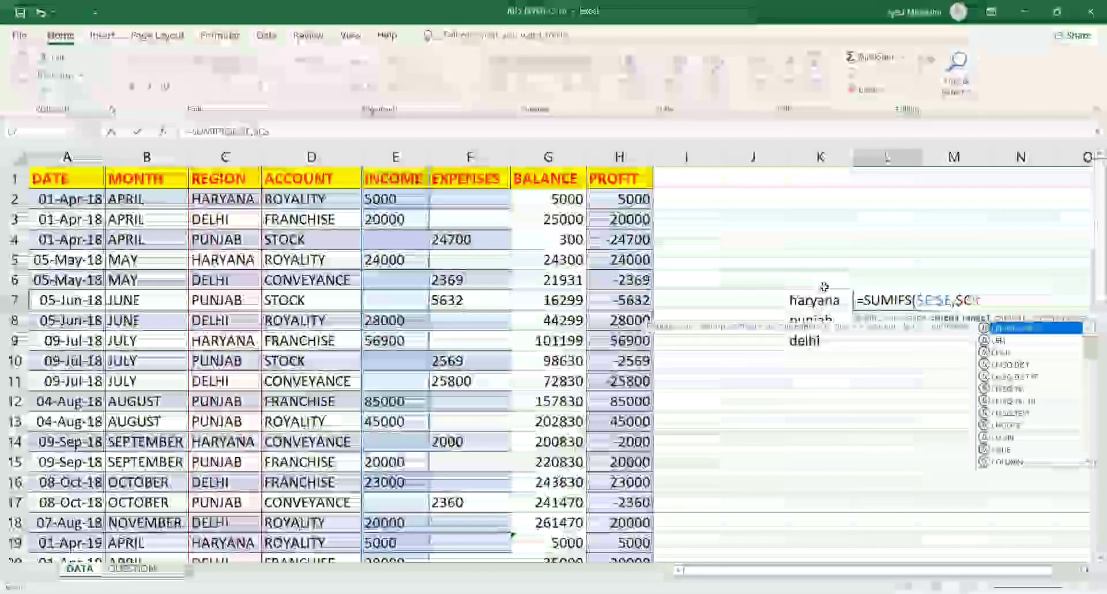
{"action": "key", "text": "F4"}
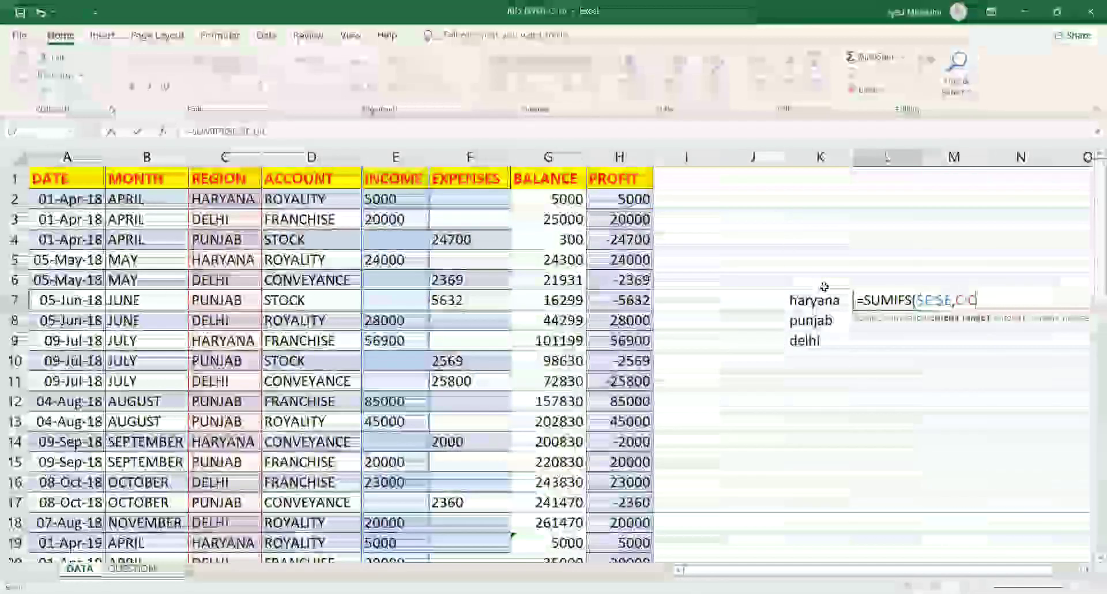
{"action": "key", "text": "F4"}
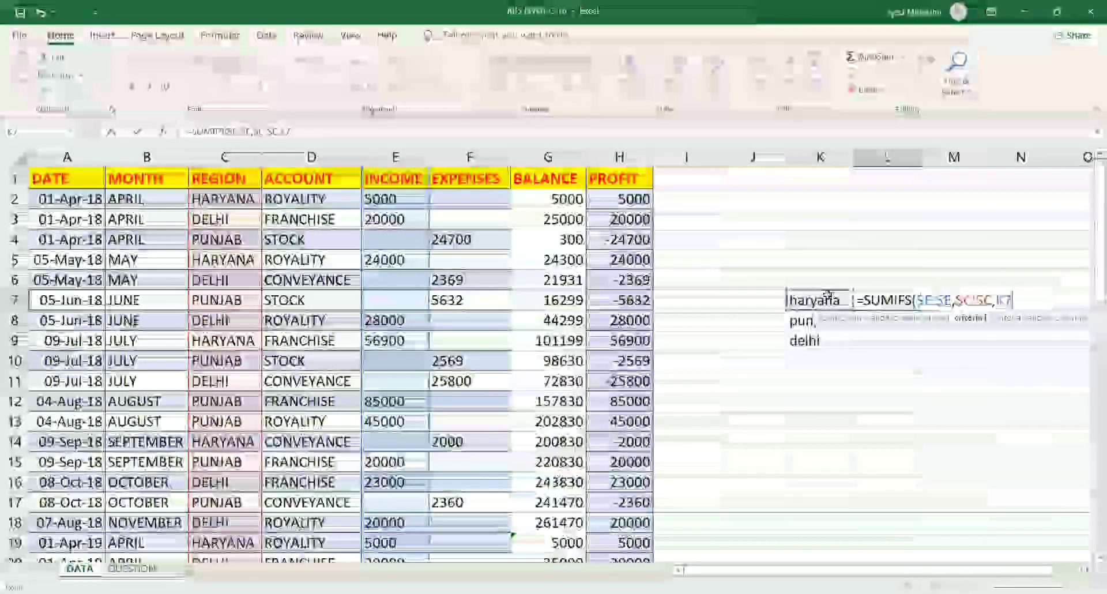
{"action": "key", "text": "Return"}
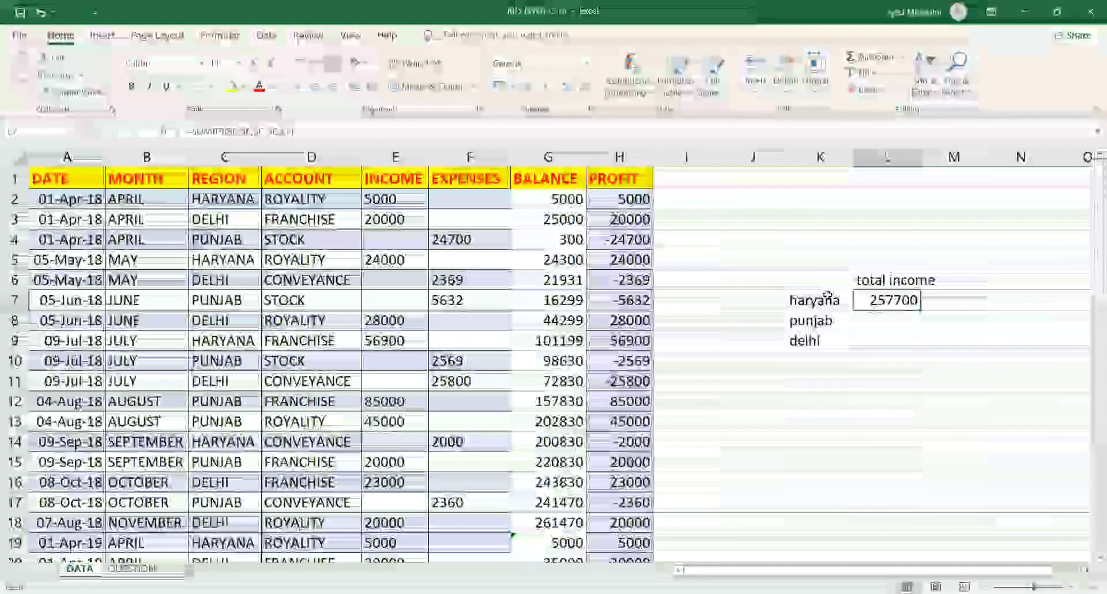
Fill the haryana SUMIFS formula down to L9 for punjab and delhi
{"action": "left_click_drag", "start_coordinate": [887, 300], "coordinate": [887, 340]}
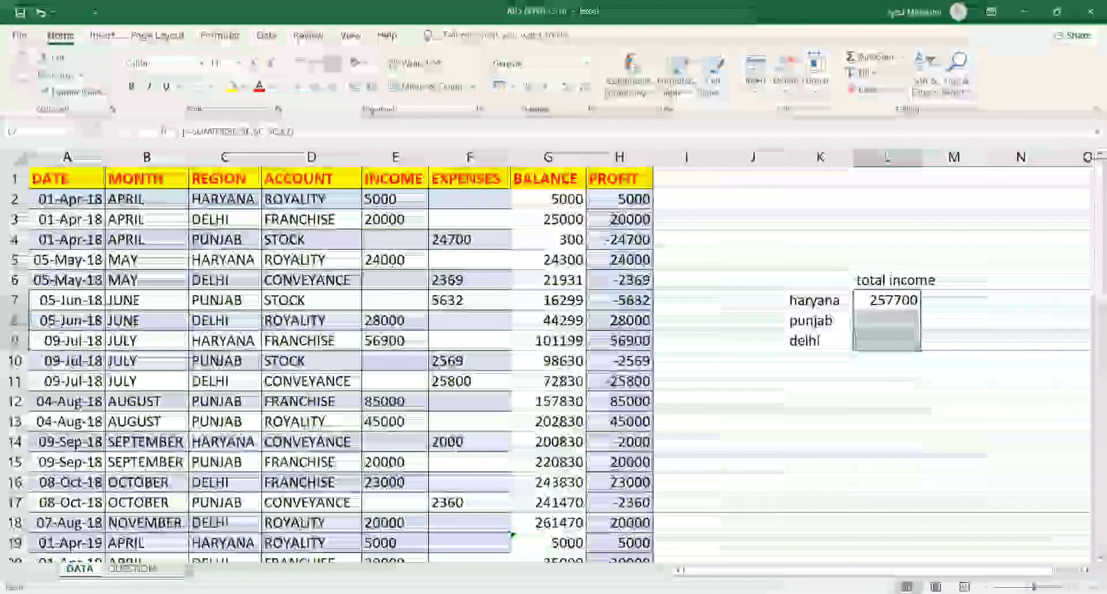
{"action": "key", "text": "ctrl+d"}
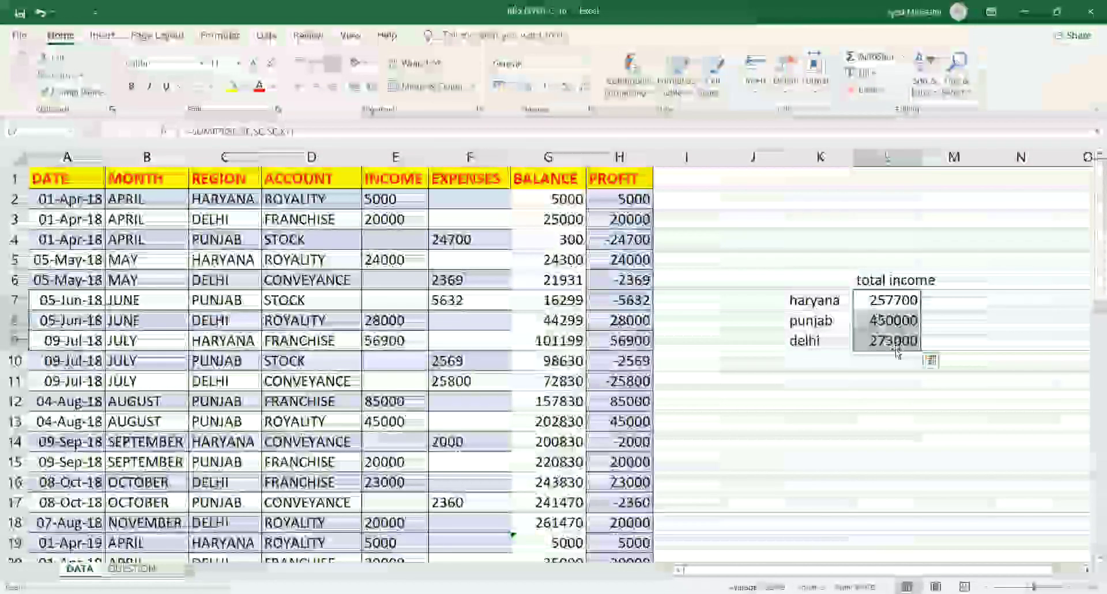
{"action": "left_click", "coordinate": [895, 342]}
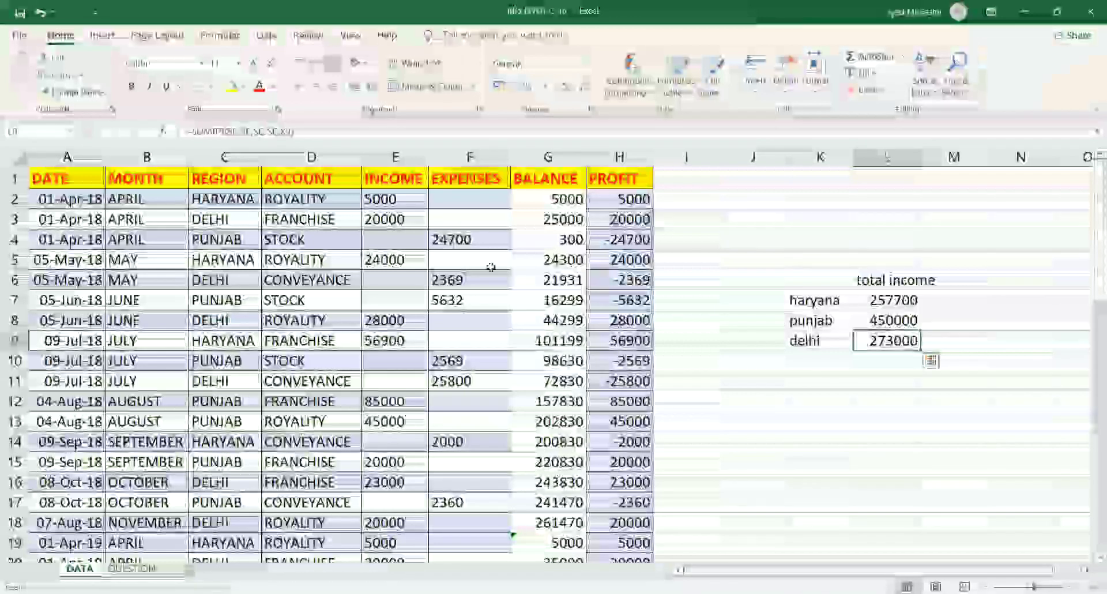
{"action": "key", "text": "Up"}
{"action": "key", "text": "Left"}
{"action": "key", "text": "Left"}
{"action": "key", "text": "Left"}
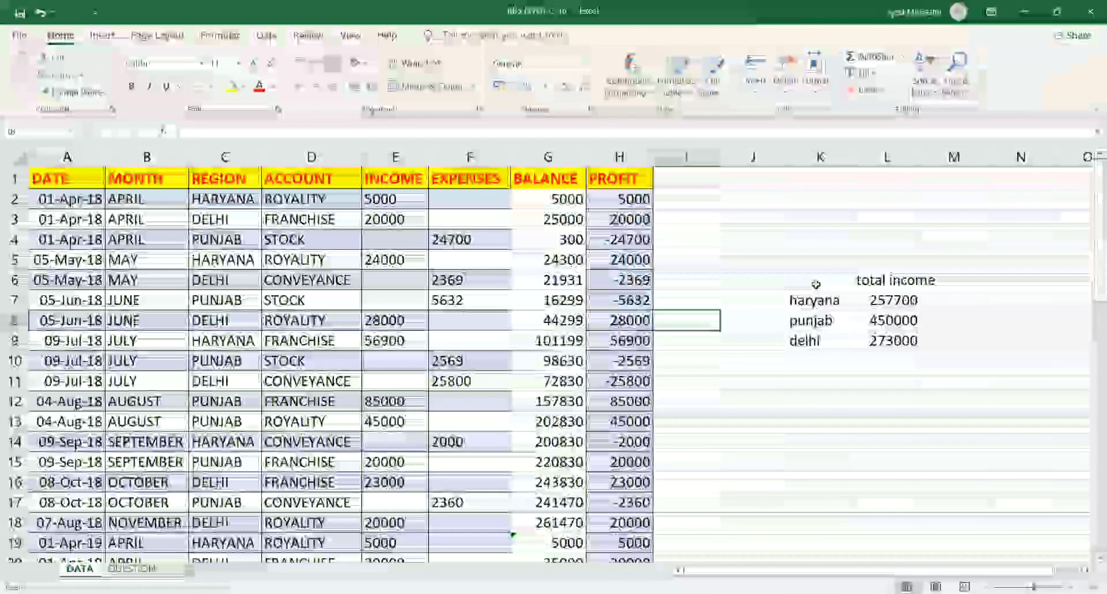
{"action": "left_click_drag", "start_coordinate": [819, 280], "coordinate": [891, 320]}
{"action": "left_click", "coordinate": [516, 280]}
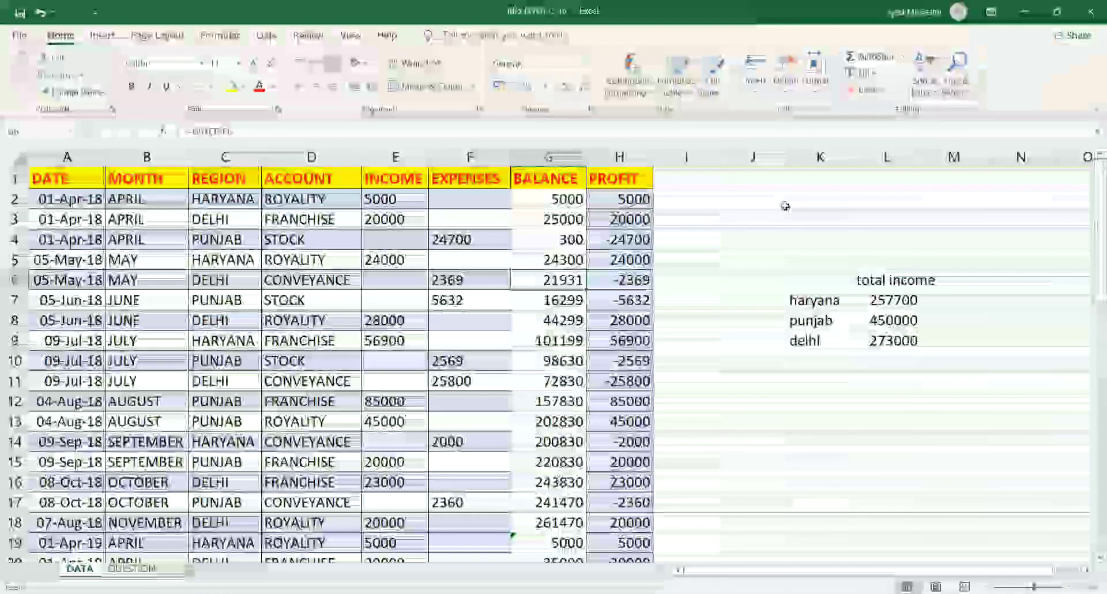
{"action": "left_click", "coordinate": [796, 232]}
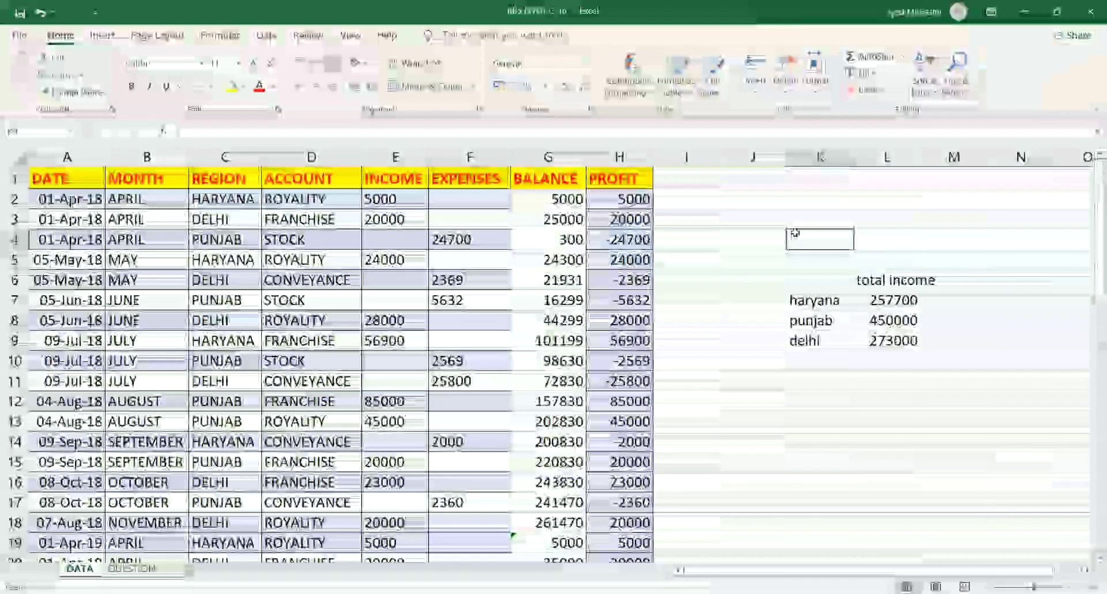
{"action": "left_click", "coordinate": [97, 35]}
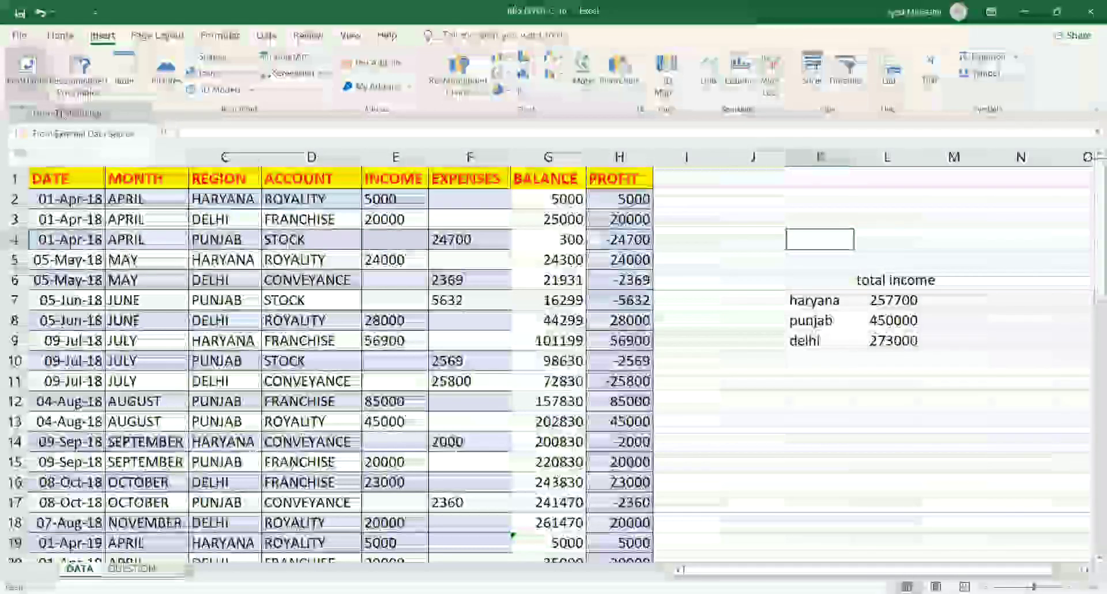
{"action": "left_click", "coordinate": [25, 81]}
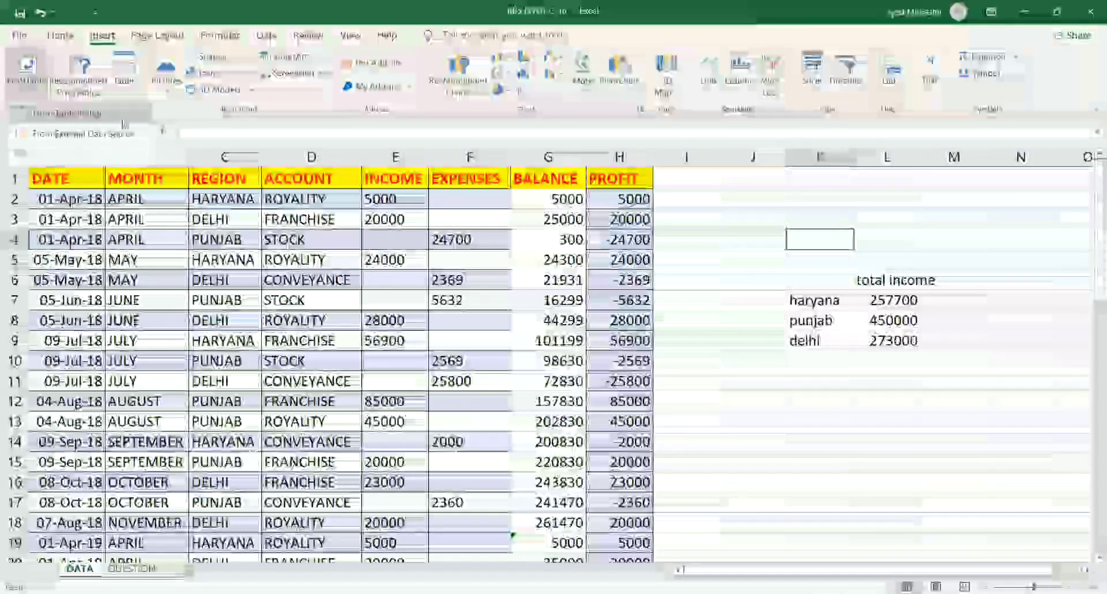
{"action": "left_click", "coordinate": [125, 118]}
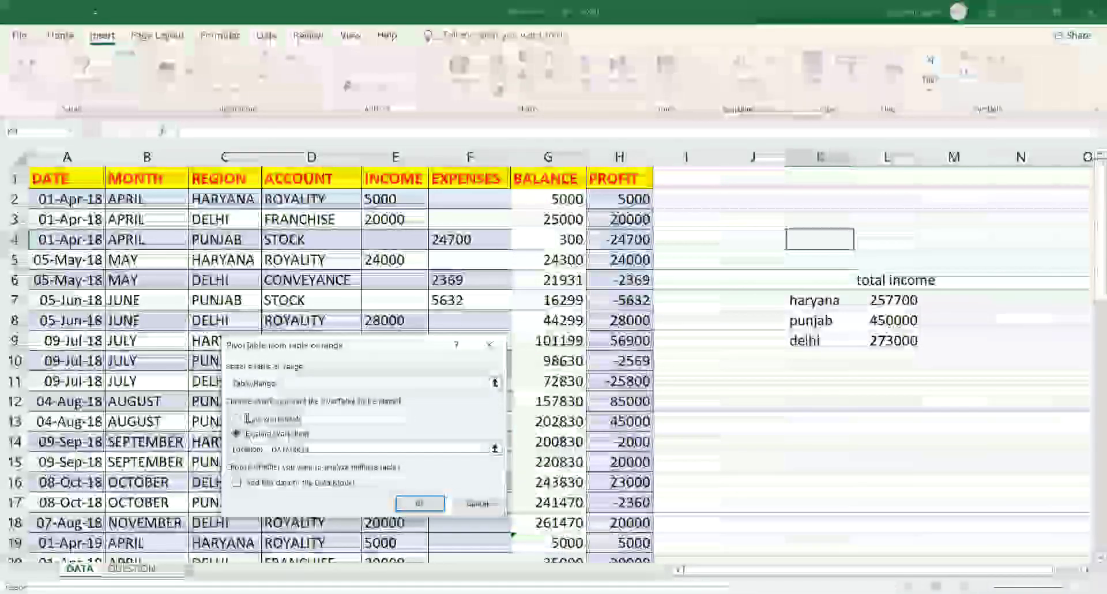
{"action": "left_click", "coordinate": [247, 418]}
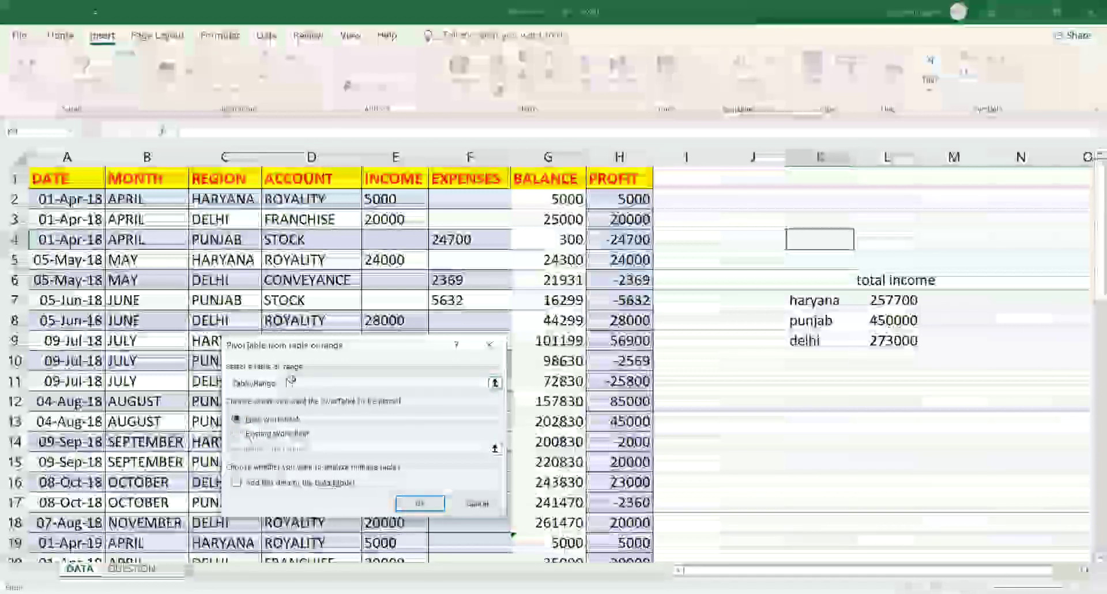
Insert a PivotTable on a new worksheet from the whole DATA table, A1 to H52 with its headers
{"action": "left_click", "coordinate": [63, 178]}
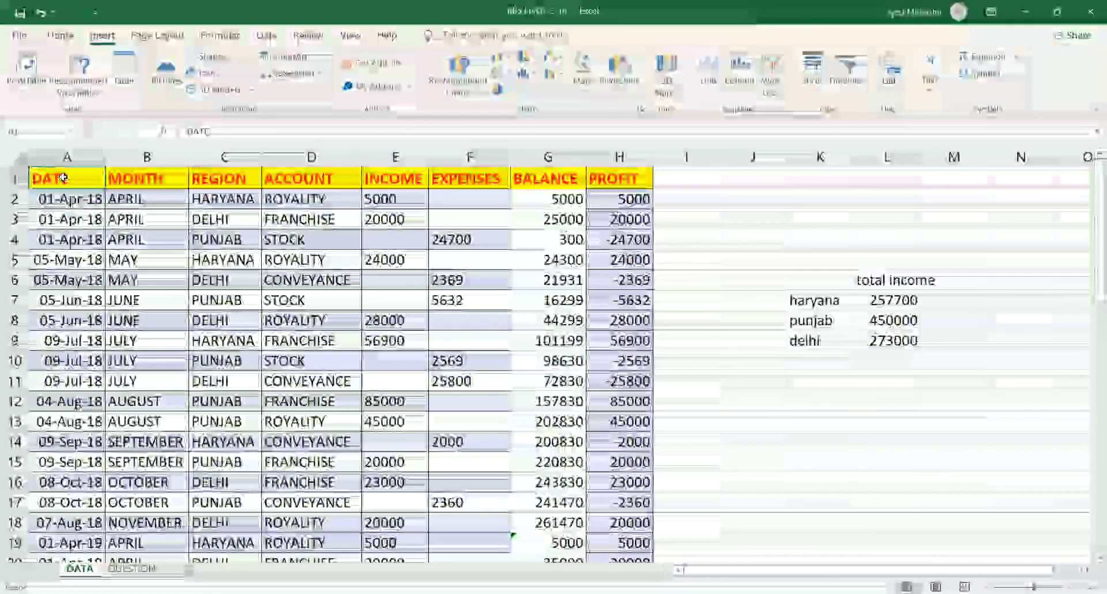
{"action": "key", "text": "ctrl+shift+Right"}
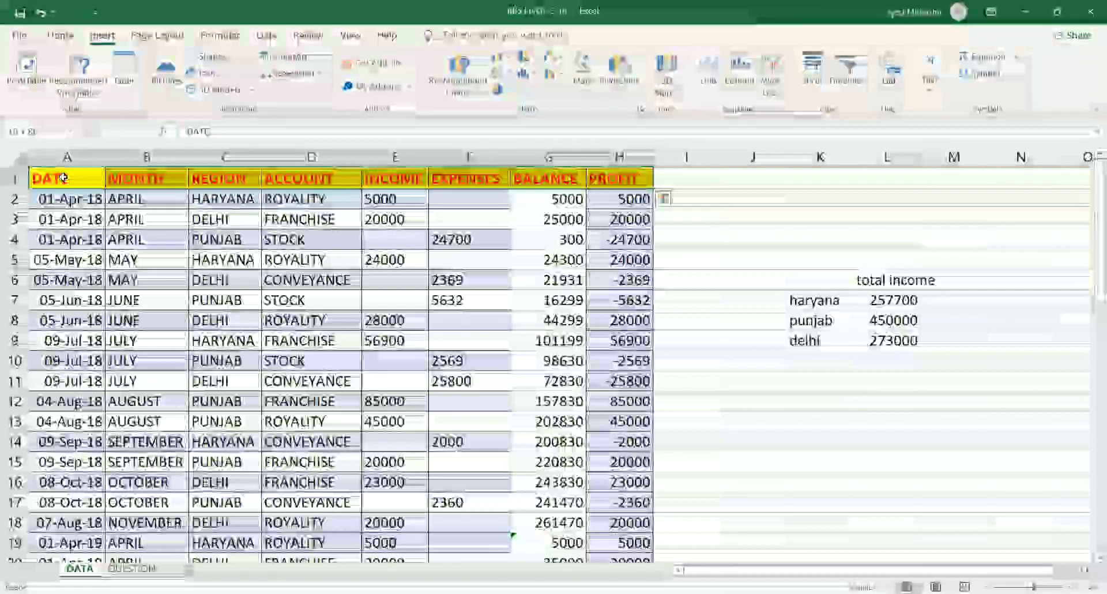
{"action": "key", "text": "ctrl+shift+Down"}
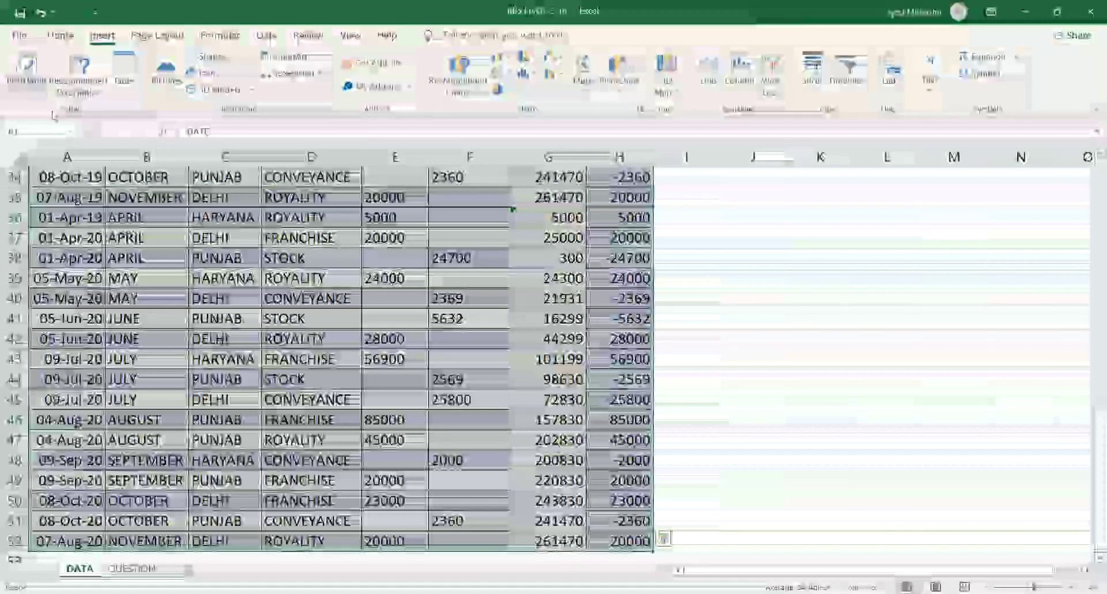
{"action": "left_click", "coordinate": [28, 81]}
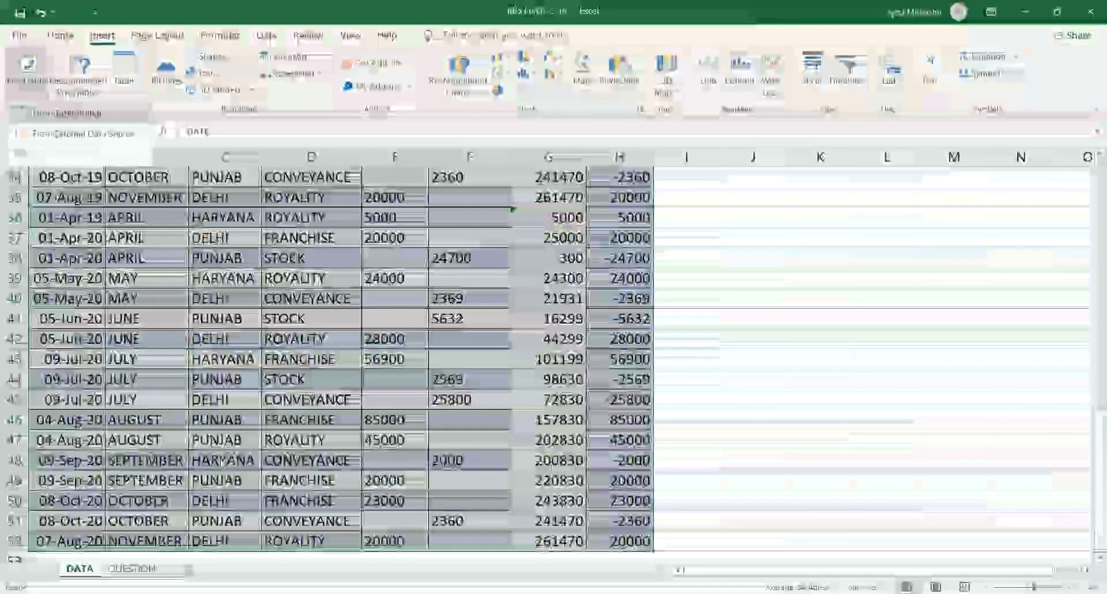
{"action": "left_click", "coordinate": [86, 113]}
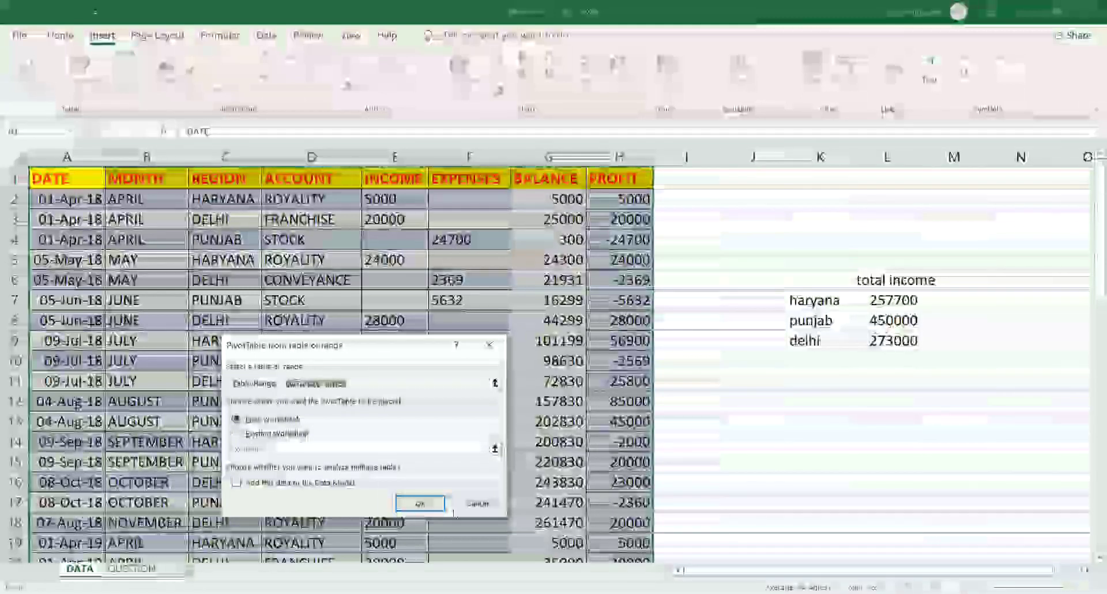
{"action": "left_click", "coordinate": [436, 505]}
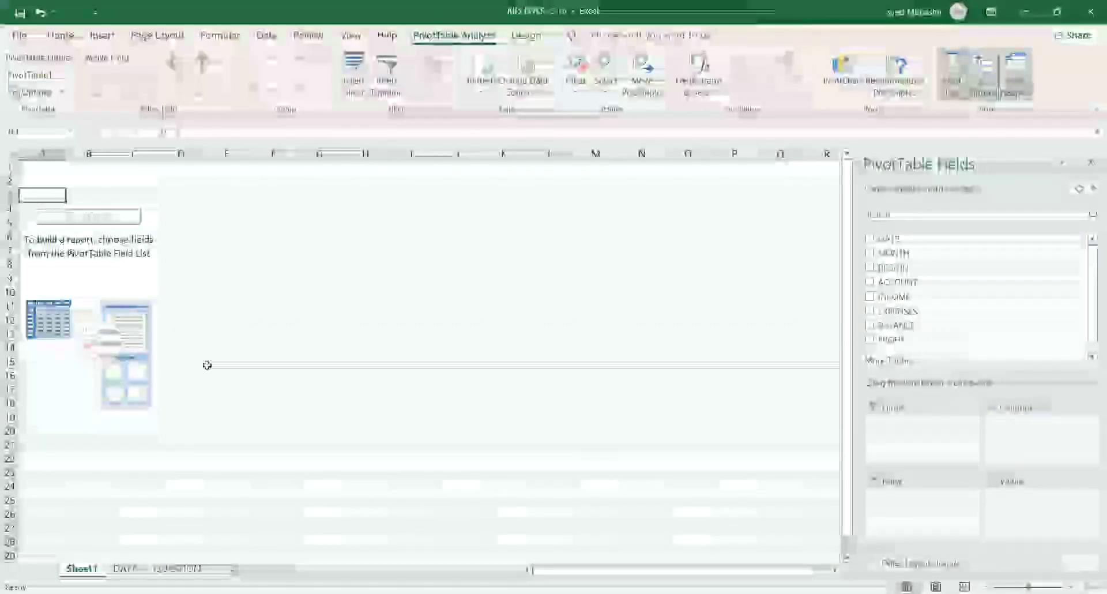
Write the note region wise in H12 of the new pivot sheet
{"action": "left_click", "coordinate": [354, 319]}
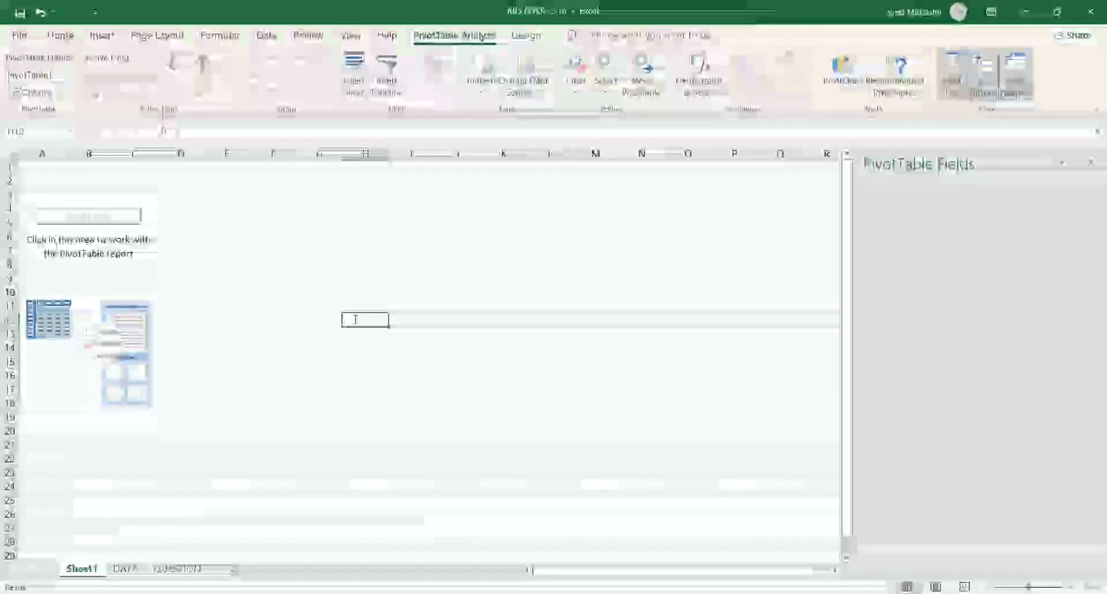
{"action": "type", "text": "ration t"}
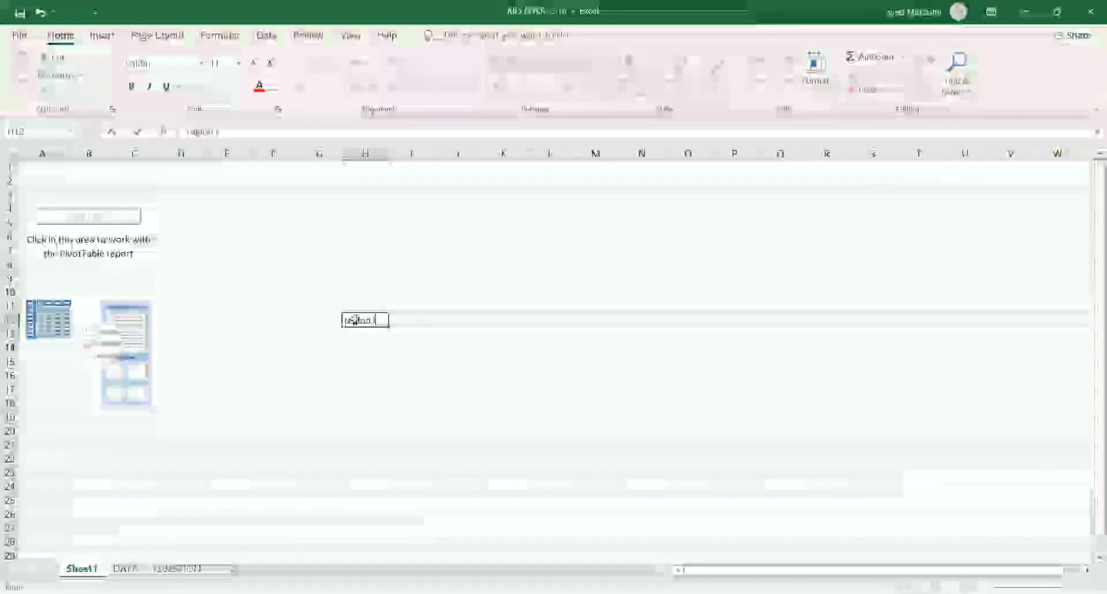
{"action": "type", "text": "wise"}
{"action": "key", "text": "Return"}
Write total income in H13 beneath the region note and select the empty PivotTable to show its field list
{"action": "type", "text": "i"}
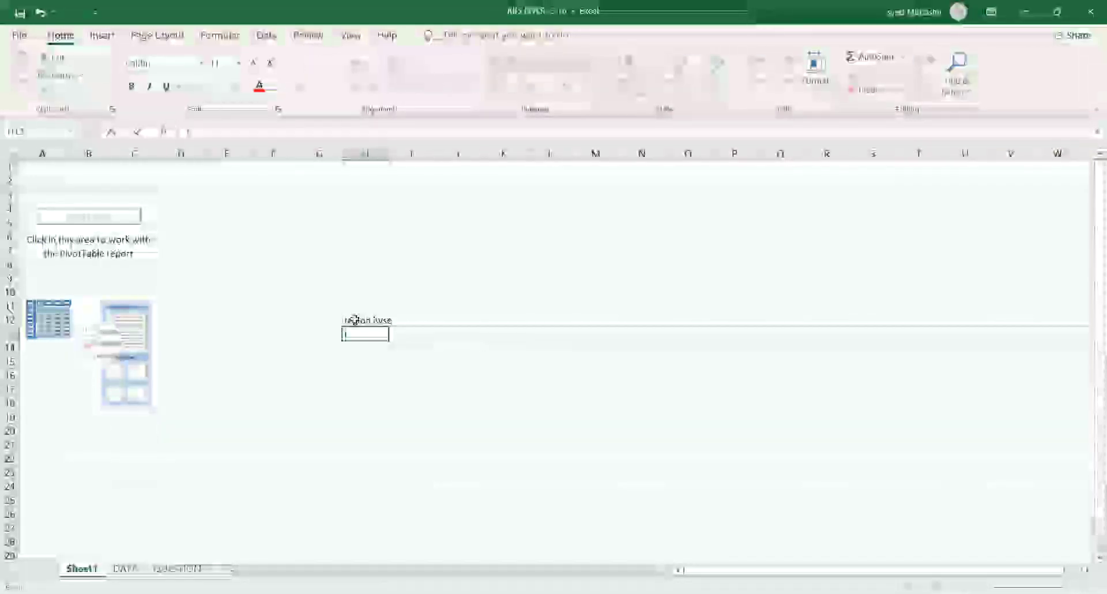
{"action": "type", "text": "otal am"}
{"action": "key", "text": "BackSpace"}
{"action": "key", "text": "BackSpace"}
{"action": "key", "text": "BackSpace"}
{"action": "key", "text": "BackSpace"}
{"action": "key", "text": "BackSpace"}
{"action": "key", "text": "BackSpace"}
{"action": "key", "text": "BackSpace"}
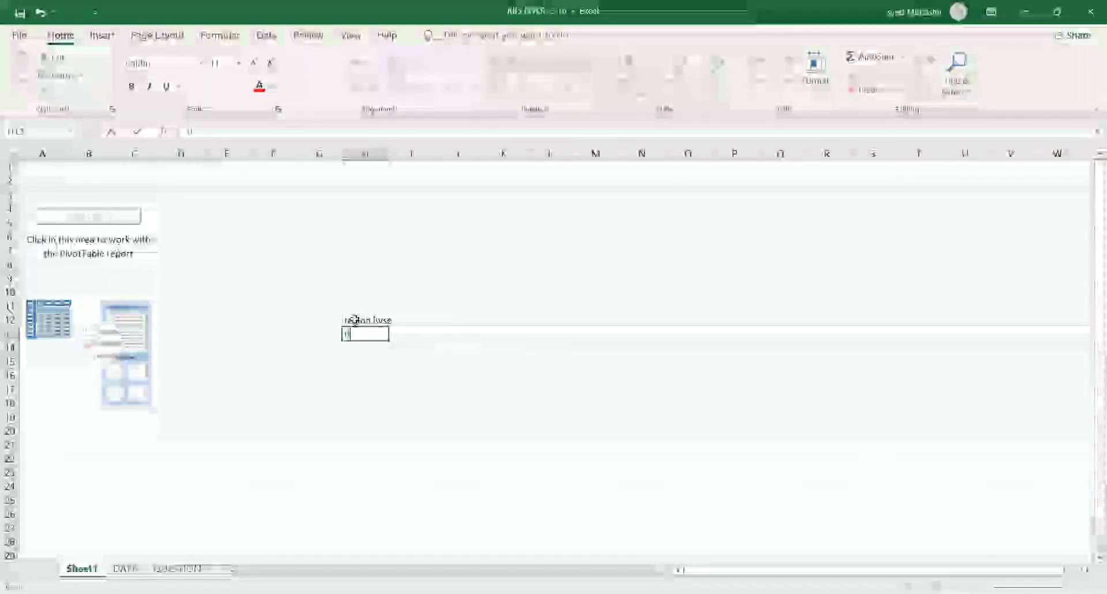
{"action": "key", "text": "BackSpace"}
{"action": "type", "text": "t"}
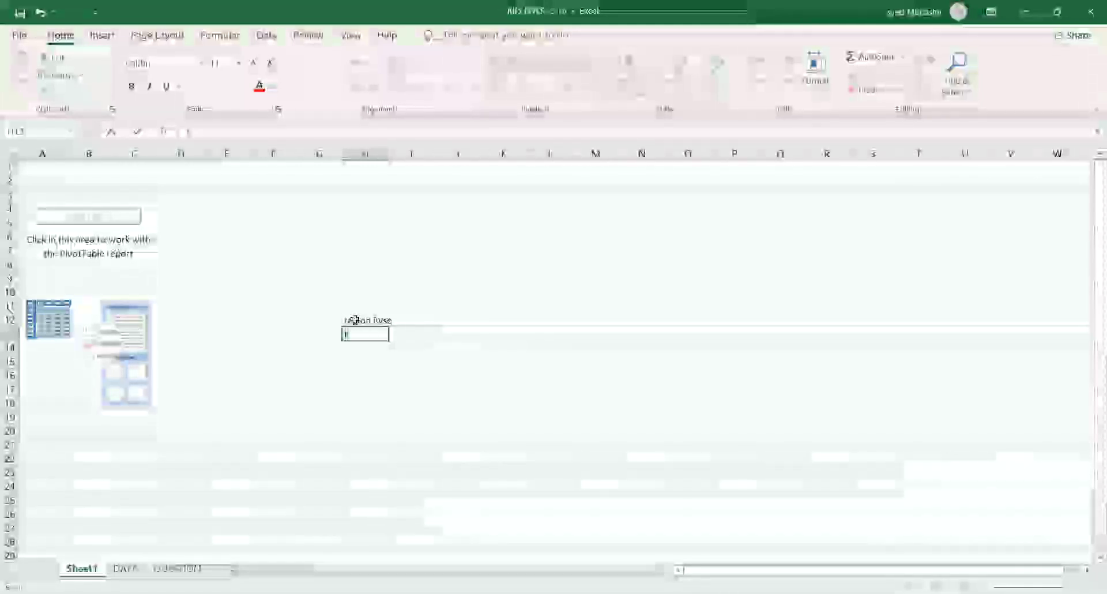
{"action": "type", "text": "otal inco"}
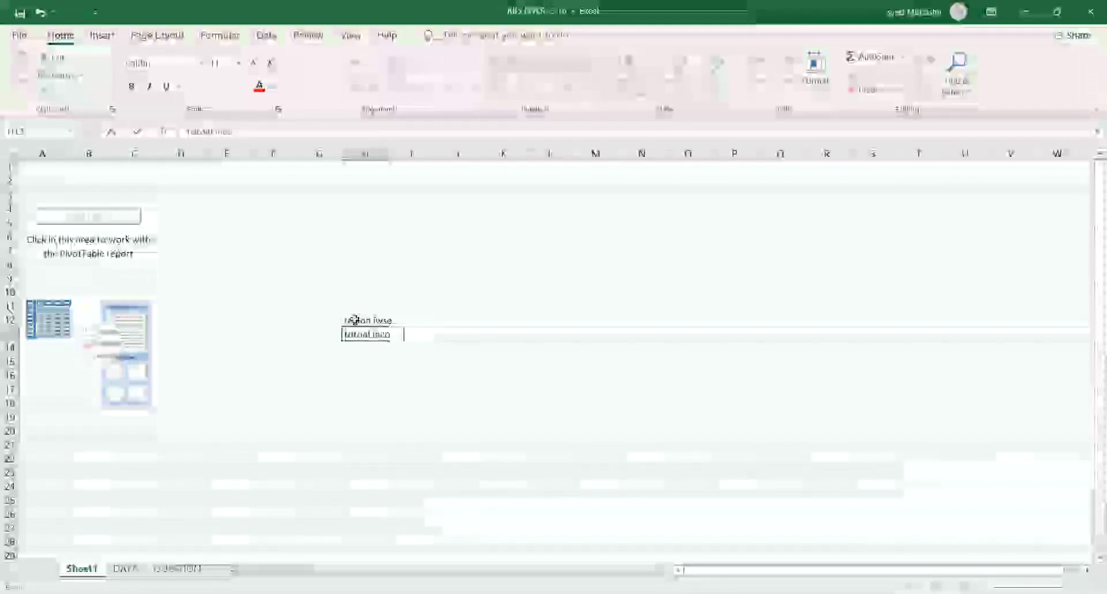
{"action": "type", "text": "me"}
{"action": "key", "text": "Return"}
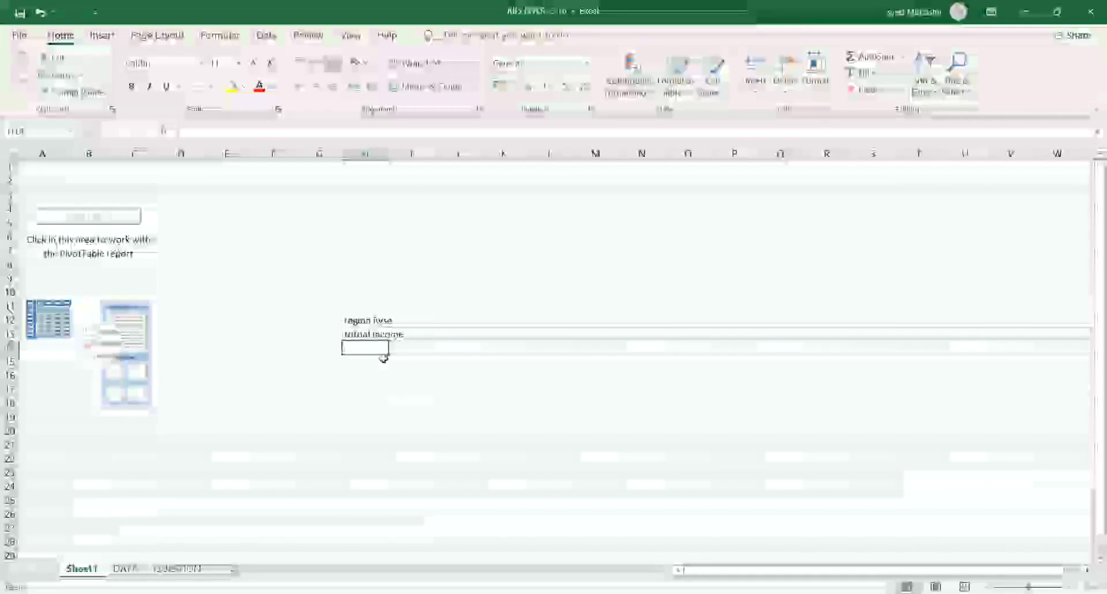
{"action": "left_click", "coordinate": [503, 389]}
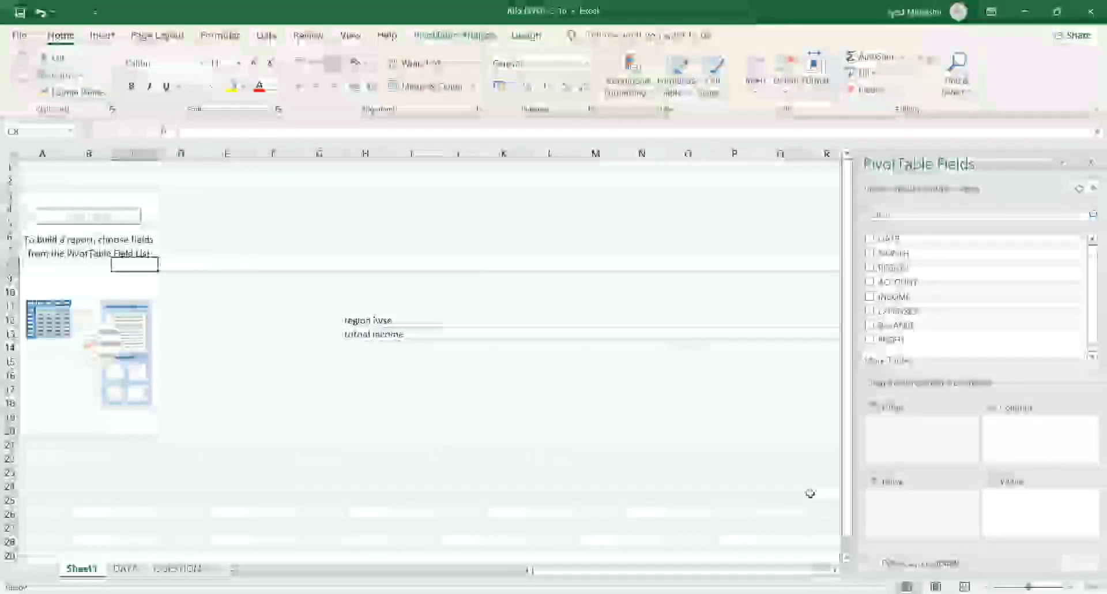
Write rows in K5 and values in K6 of the pivot sheet as labels for the PivotTable areas
{"action": "left_click", "coordinate": [626, 391]}
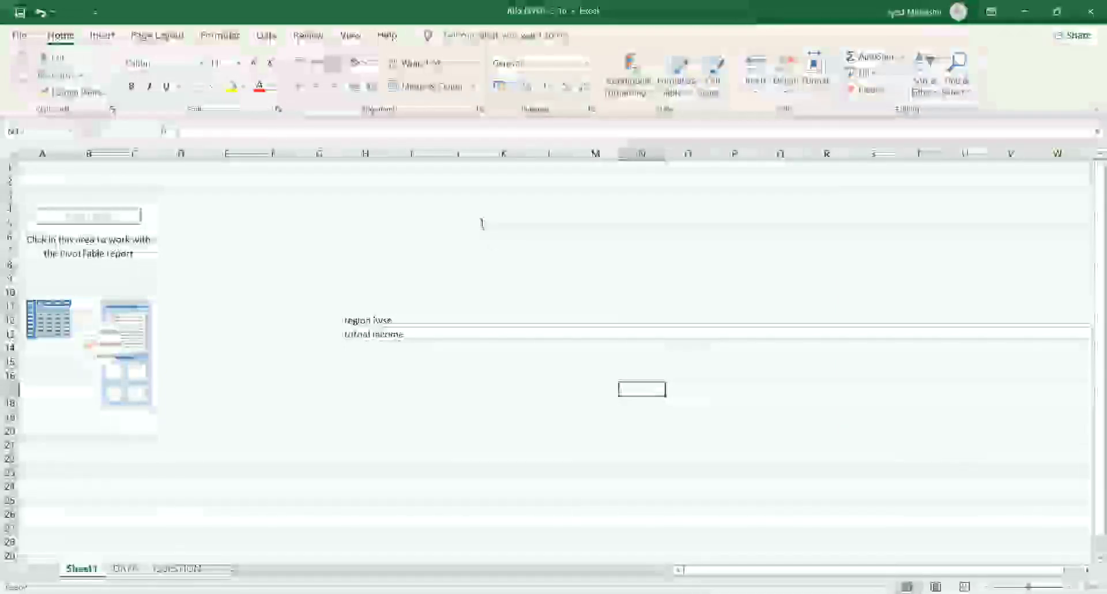
{"action": "left_click", "coordinate": [481, 223]}
{"action": "type", "text": "rows"}
{"action": "key", "text": "Return"}
{"action": "type", "text": "c"}
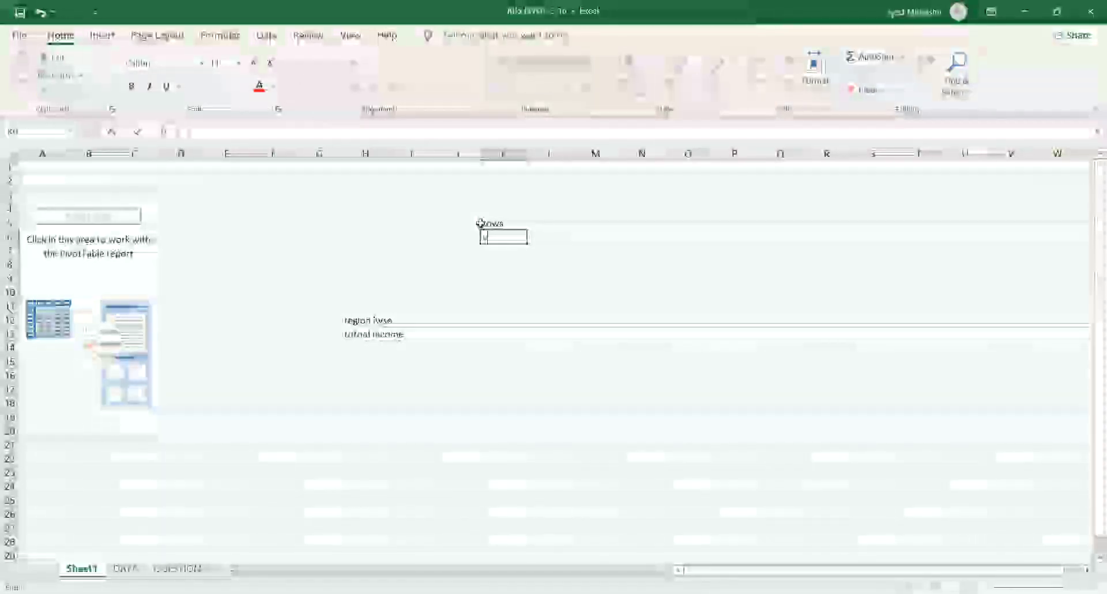
{"action": "type", "text": "ates"}
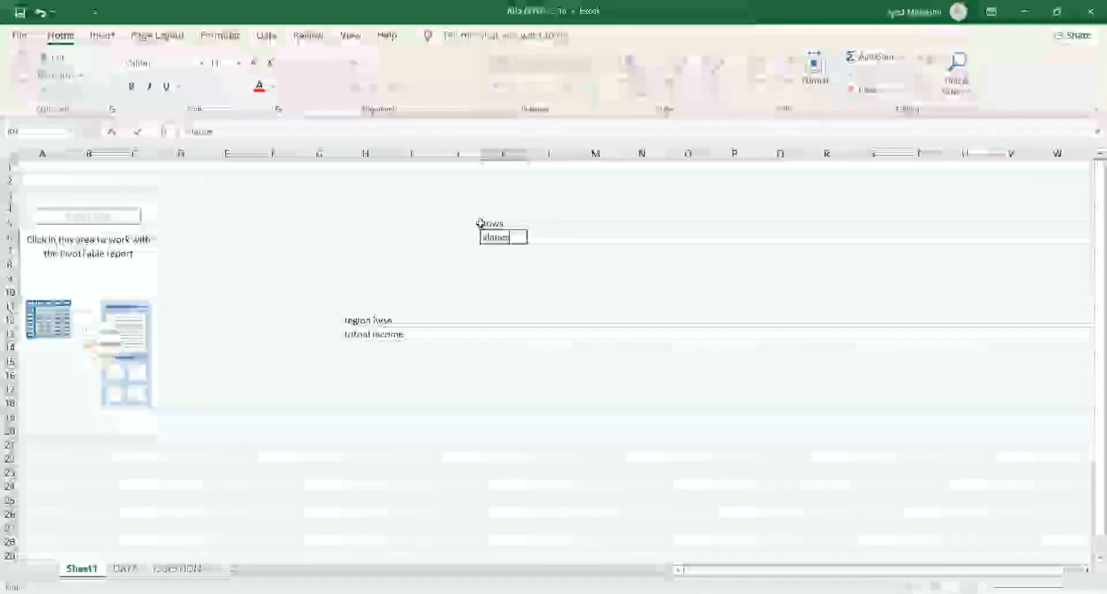
{"action": "key", "text": "BackSpace"}
{"action": "key", "text": "BackSpace"}
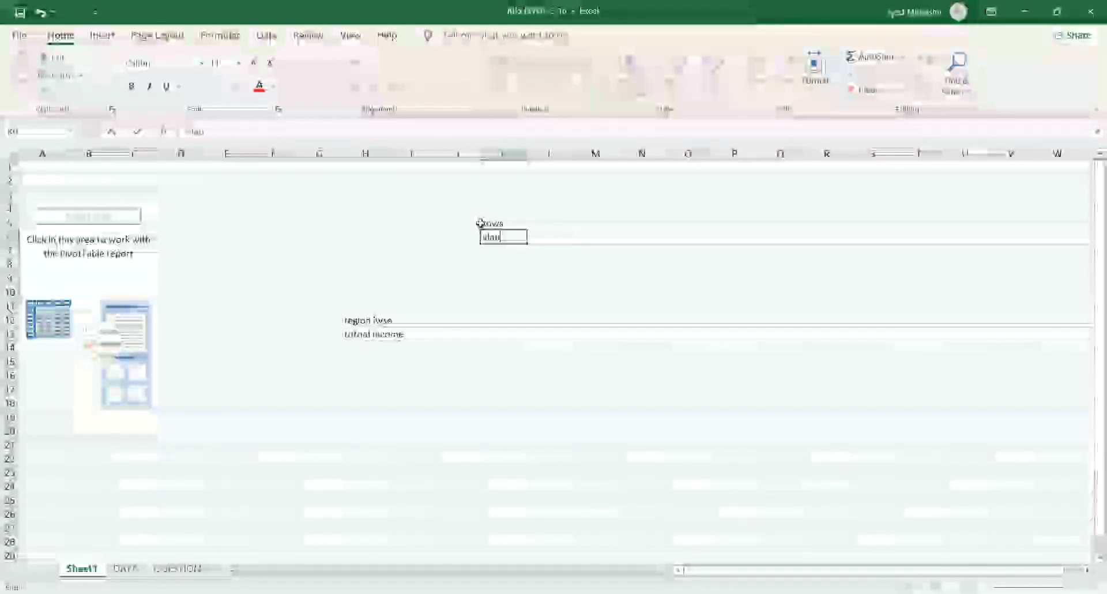
{"action": "key", "text": "BackSpace"}
{"action": "key", "text": "BackSpace"}
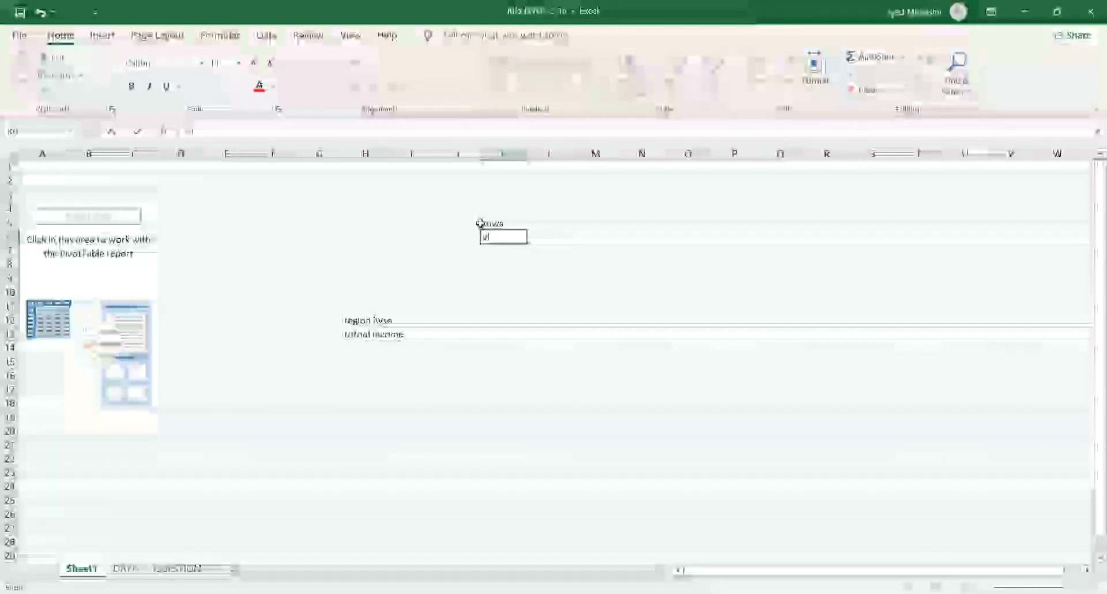
{"action": "type", "text": "alues"}
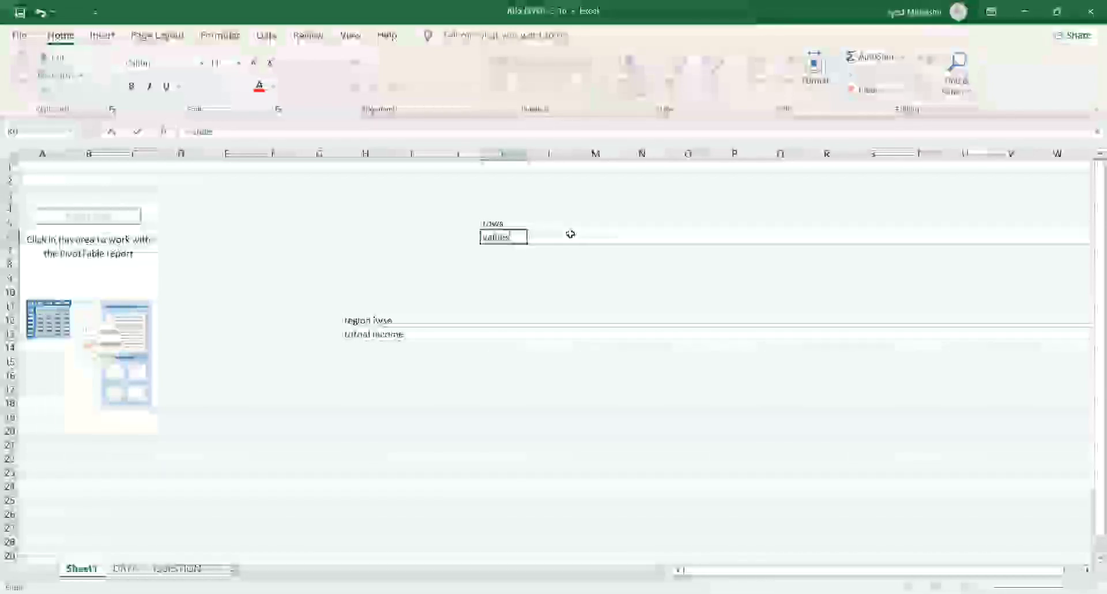
Write alpha in L5 beside rows and numeric in L6 beside values
{"action": "left_click", "coordinate": [555, 224]}
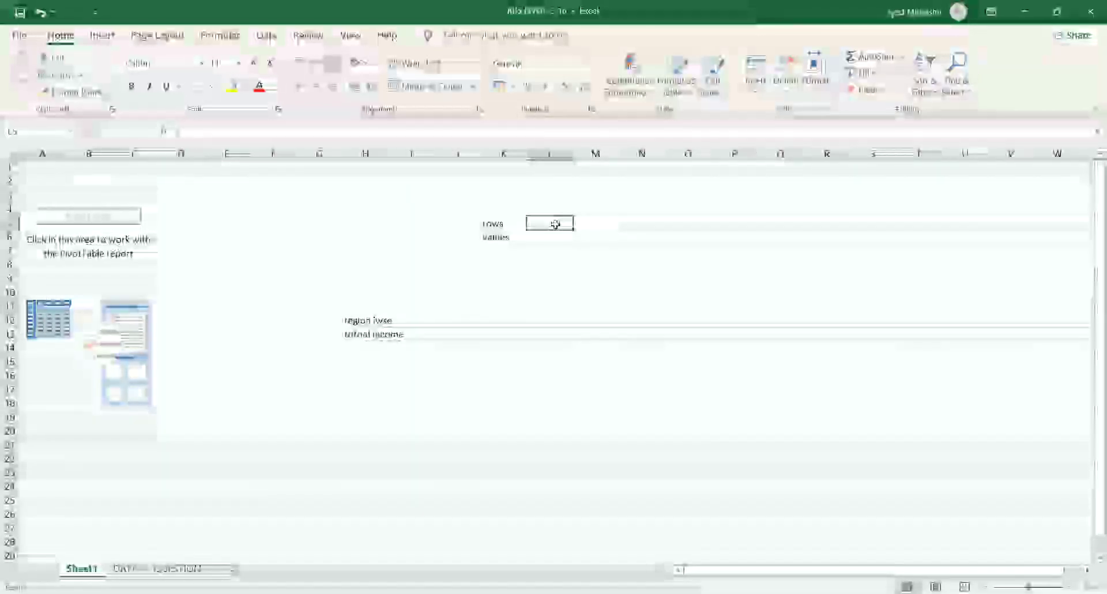
{"action": "type", "text": "alpha"}
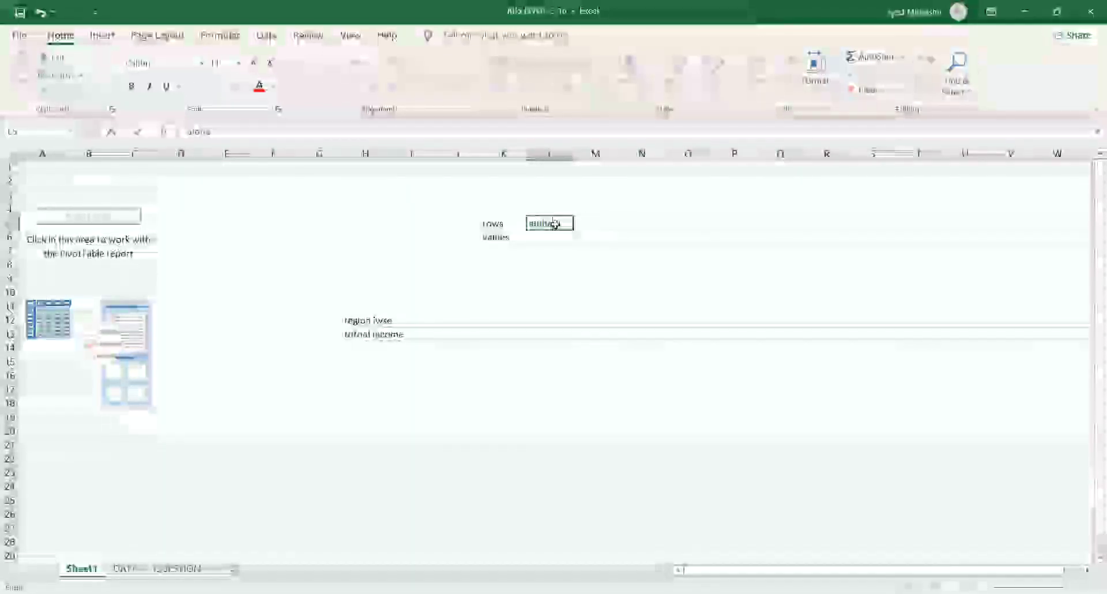
{"action": "key", "text": "Return"}
{"action": "type", "text": "numer"}
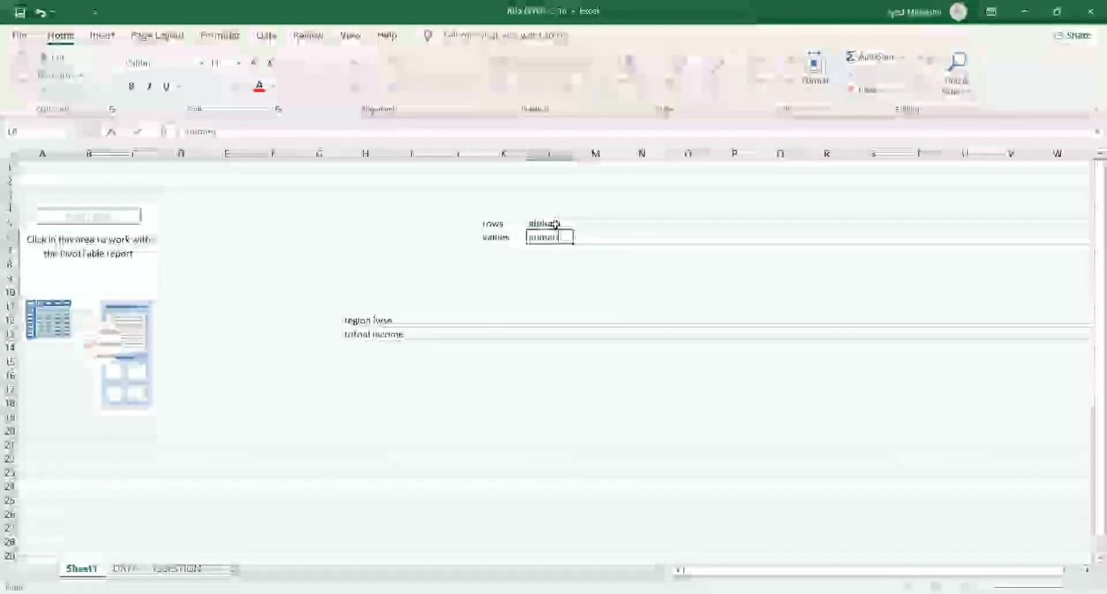
{"action": "type", "text": "ic"}
{"action": "key", "text": "Return"}
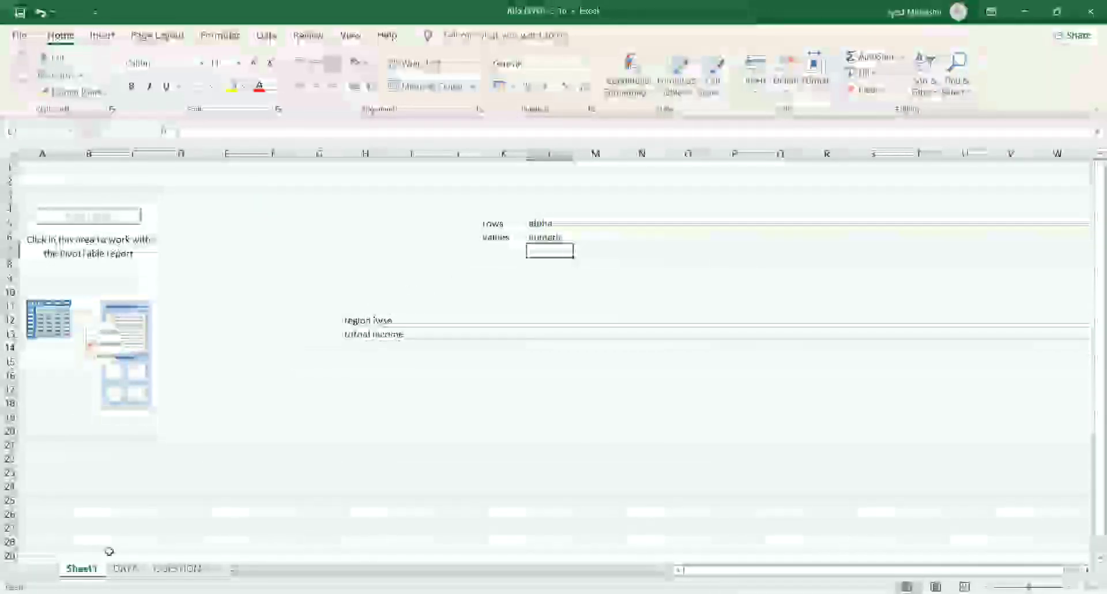
{"action": "left_click", "coordinate": [272, 362]}
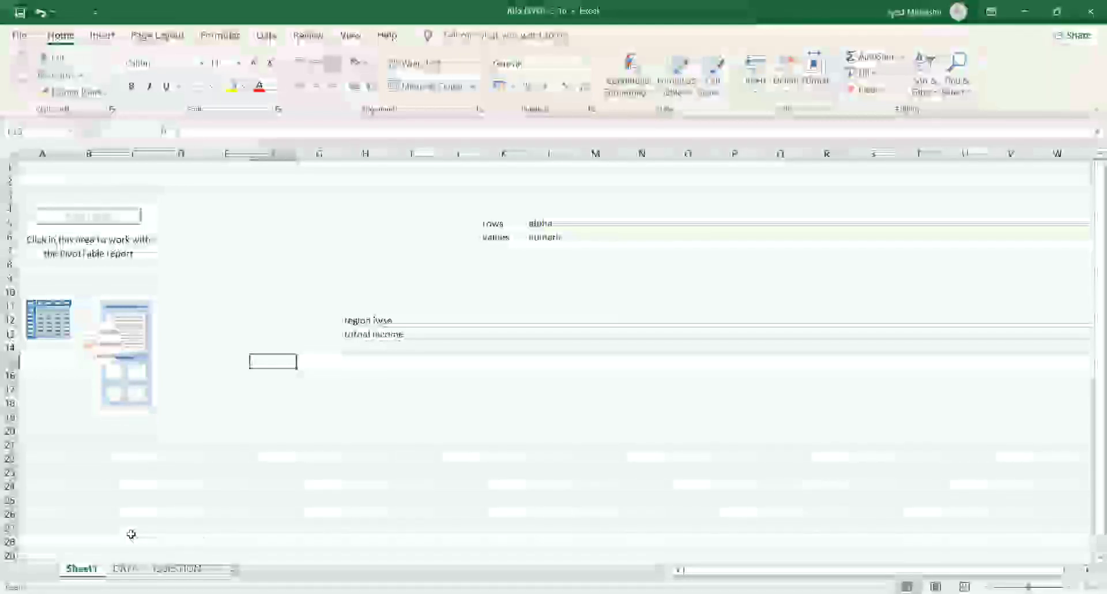
Examine the numeric columns INCOME to PROFIT and the columns DATE to ACCOUNT on the DATA sheet, and return to Sheet1
{"action": "left_click", "coordinate": [124, 569]}
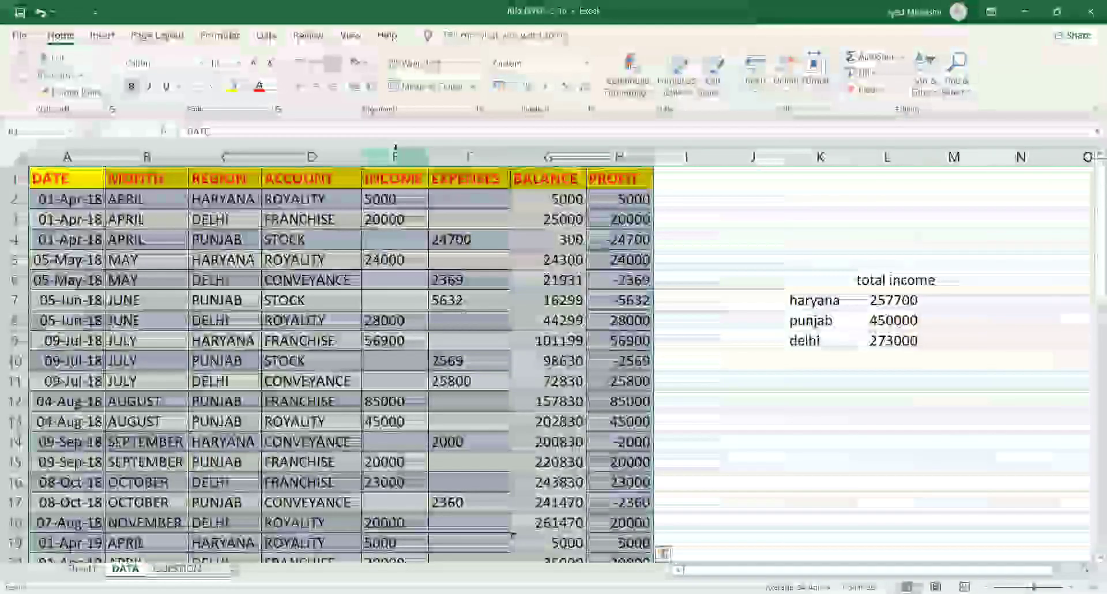
{"action": "left_click", "coordinate": [395, 157]}
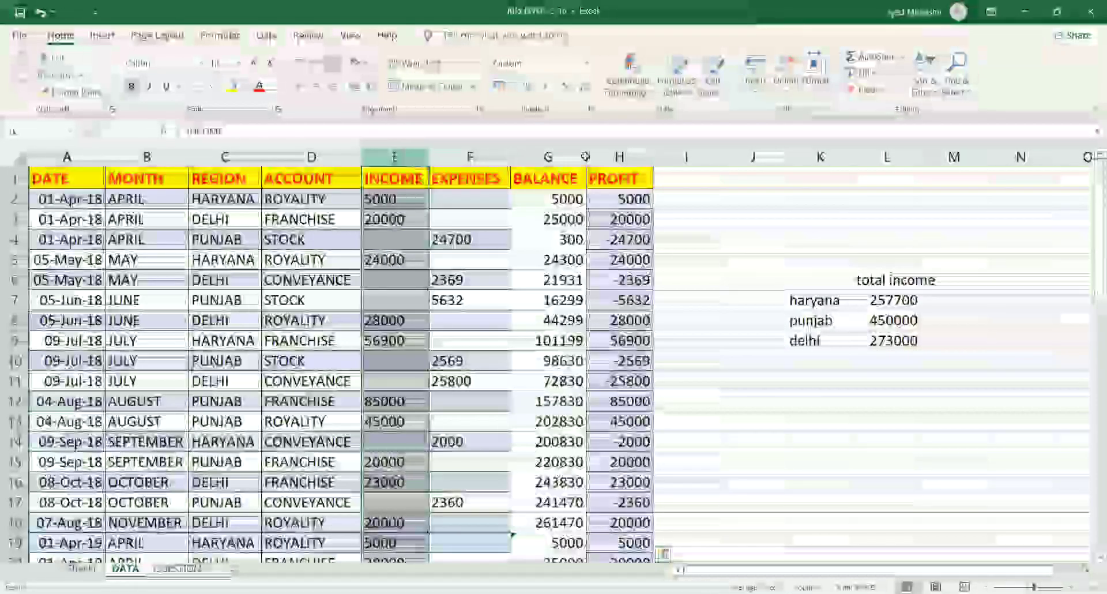
{"action": "left_click_drag", "start_coordinate": [395, 157], "coordinate": [586, 157]}
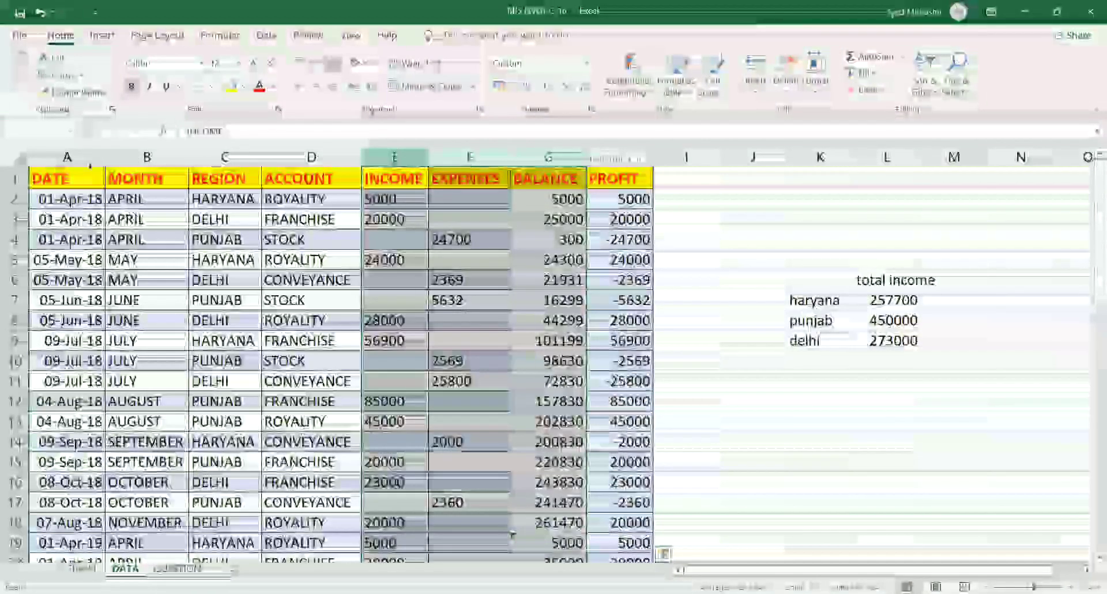
{"action": "left_click_drag", "start_coordinate": [577, 156], "coordinate": [614, 157]}
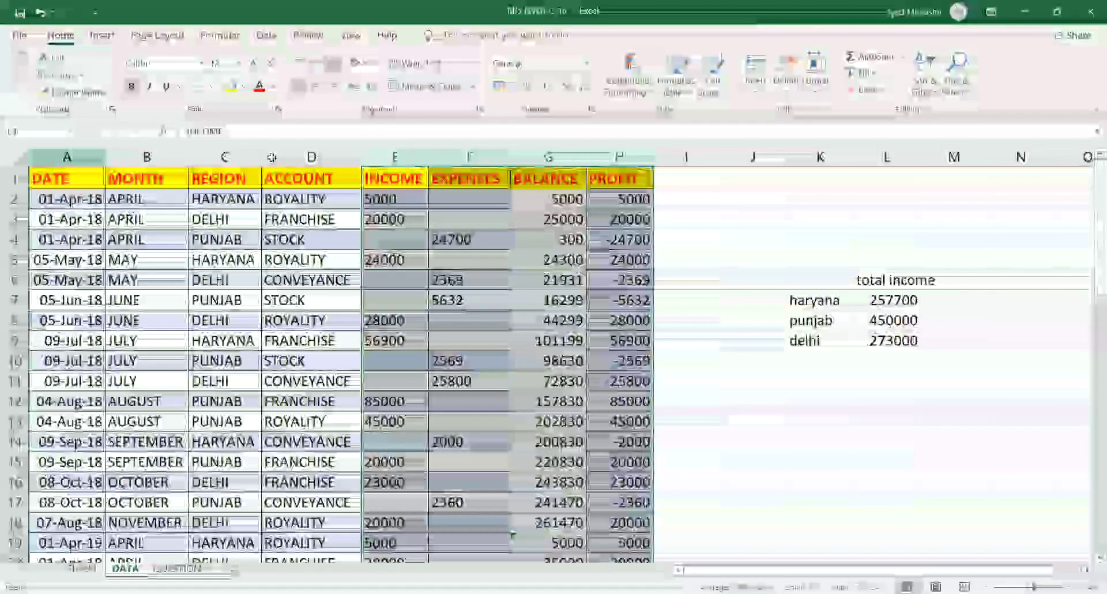
{"action": "left_click_drag", "start_coordinate": [67, 157], "coordinate": [311, 157]}
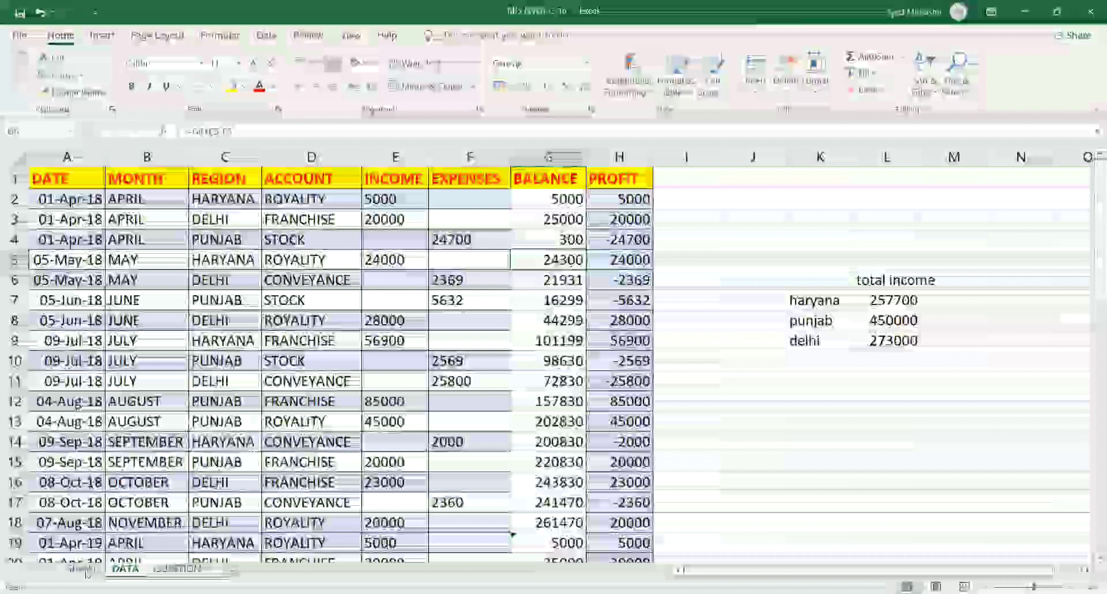
{"action": "left_click", "coordinate": [84, 569]}
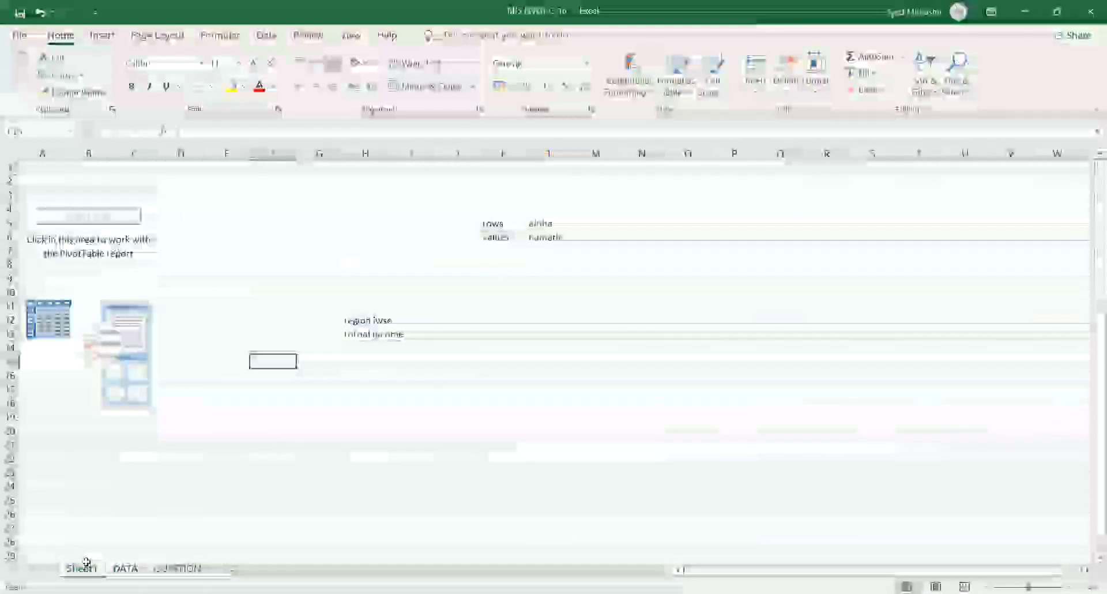
{"action": "left_click", "coordinate": [290, 407]}
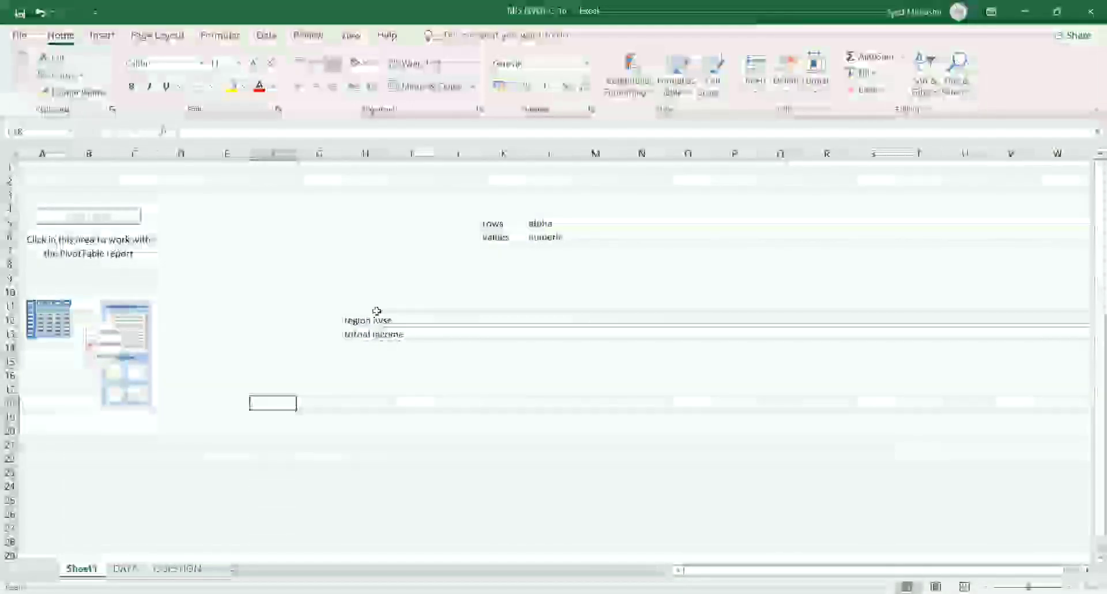
{"action": "left_click_drag", "start_coordinate": [365, 305], "coordinate": [391, 377]}
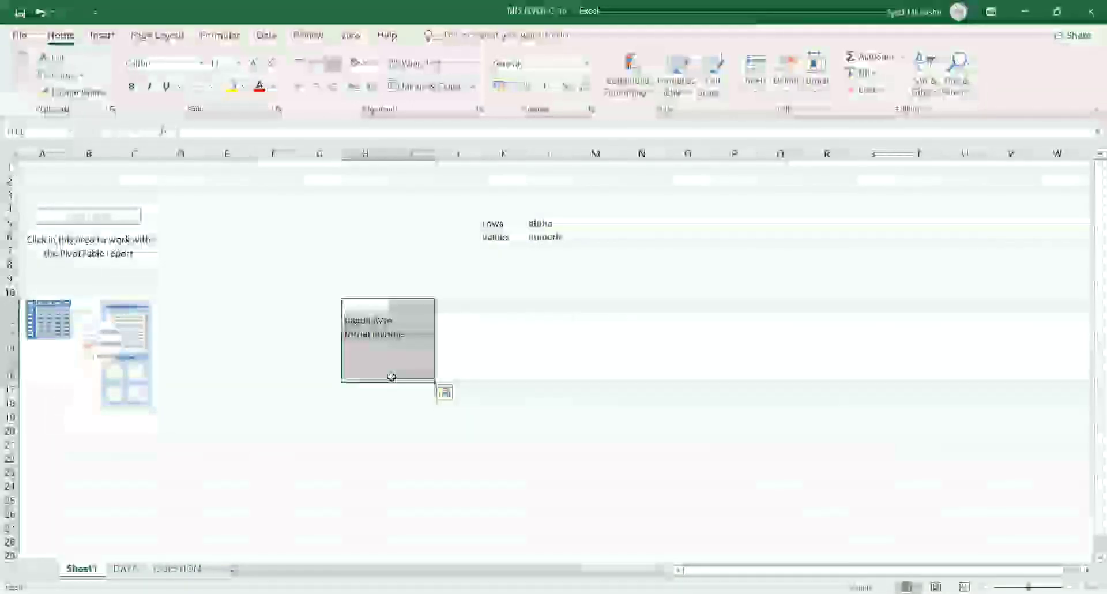
{"action": "left_click", "coordinate": [355, 344]}
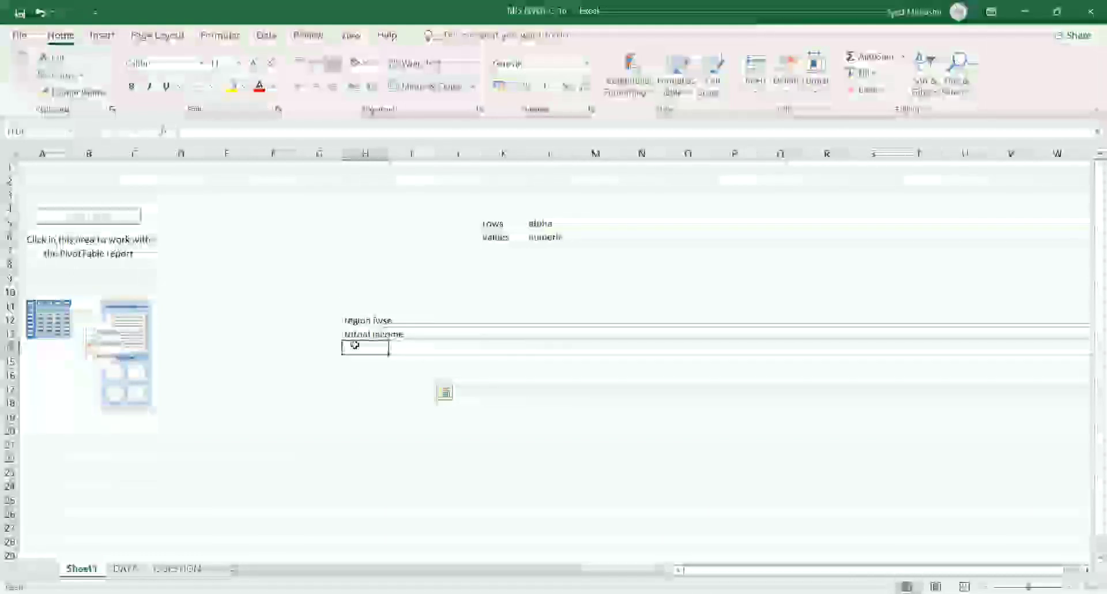
Add the REGION field to the rows area of the empty PivotTable
{"action": "left_click", "coordinate": [88, 279]}
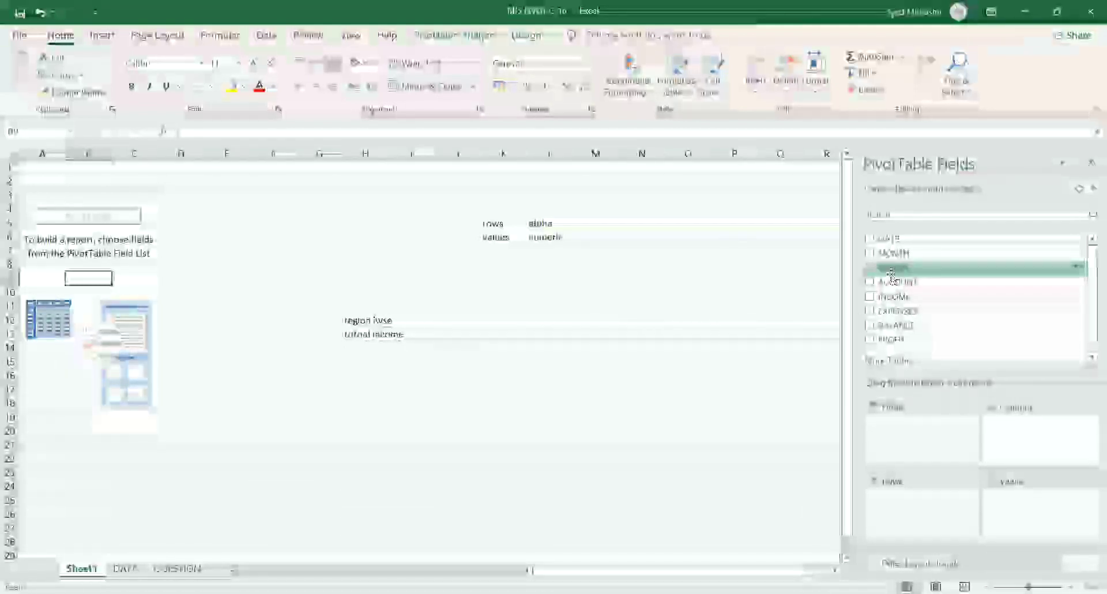
{"action": "left_click_drag", "start_coordinate": [891, 273], "coordinate": [890, 285]}
{"action": "left_click_drag", "start_coordinate": [879, 471], "coordinate": [888, 502]}
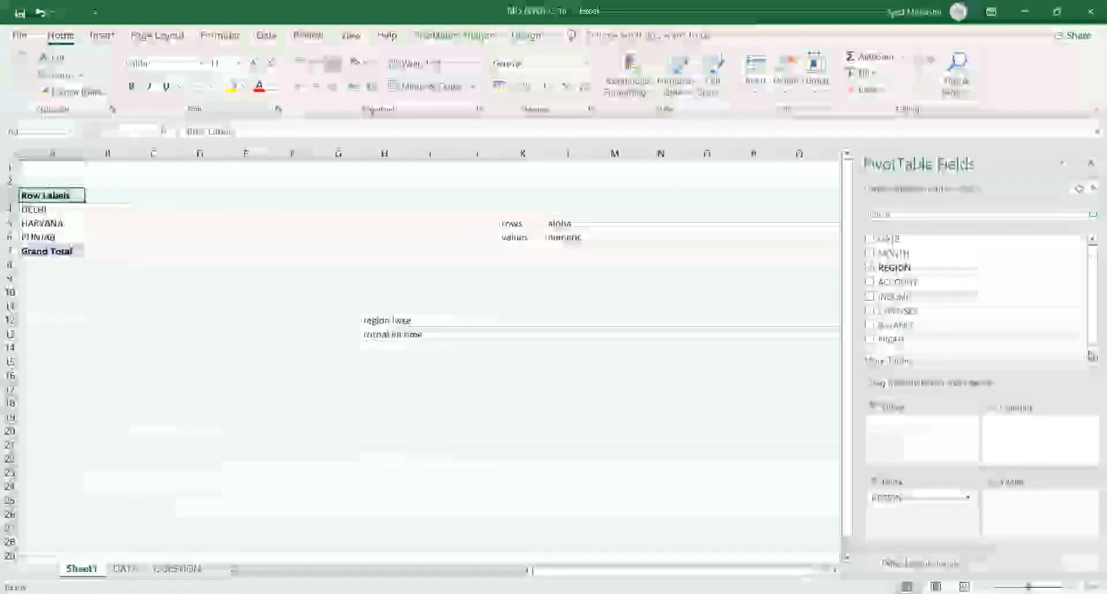
Add the INCOME field to the values area of the PivotTable so it is summed per region
{"action": "left_click_drag", "start_coordinate": [1090, 275], "coordinate": [1089, 248]}
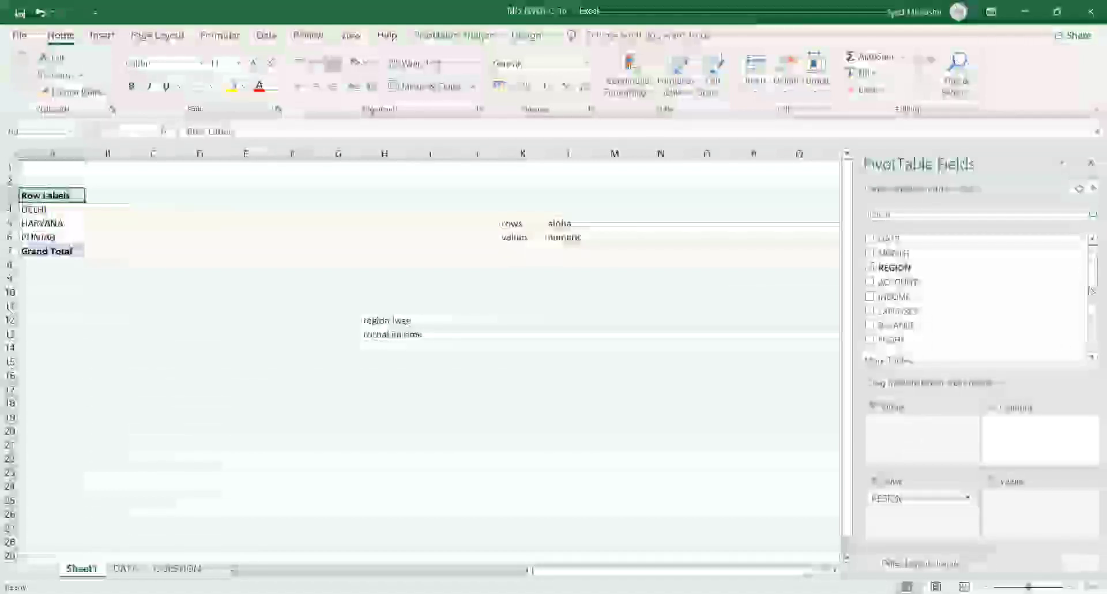
{"action": "left_click_drag", "start_coordinate": [1091, 290], "coordinate": [1089, 291]}
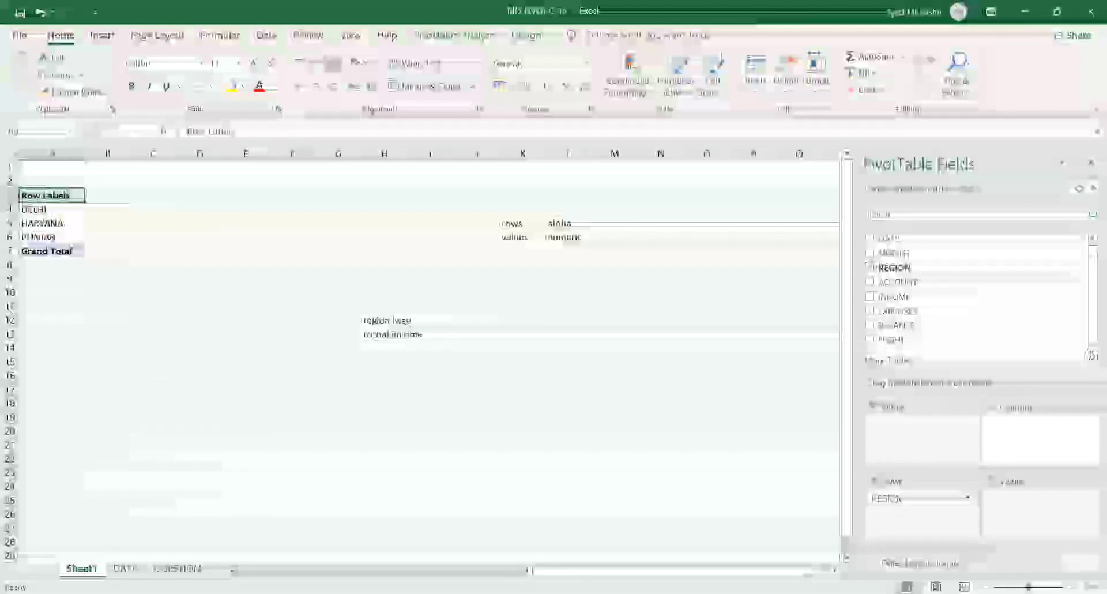
{"action": "left_click", "coordinate": [1092, 355]}
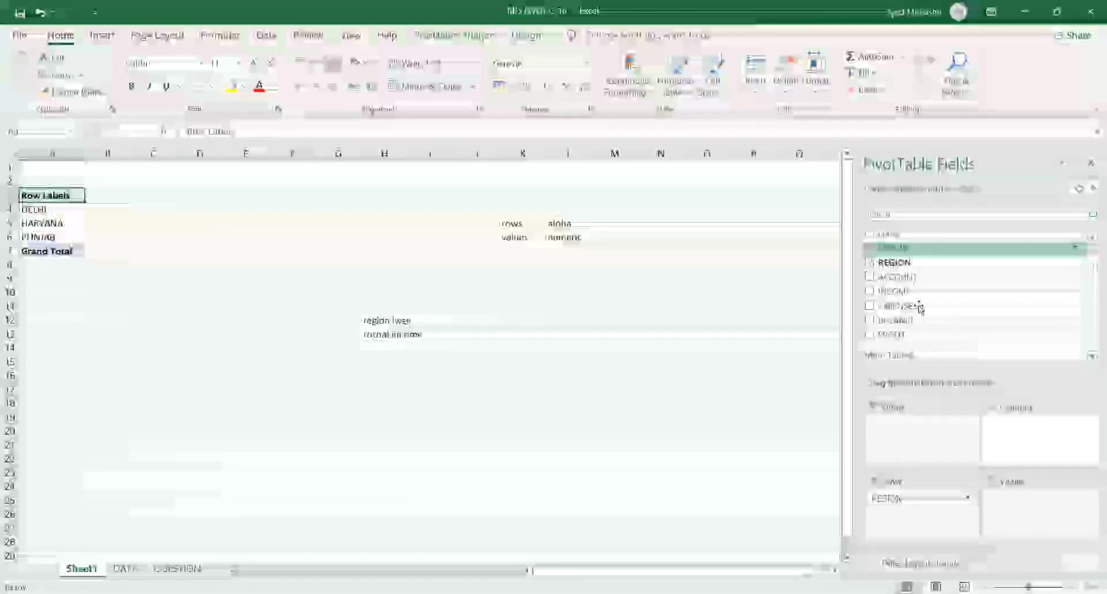
{"action": "mouse_move", "coordinate": [1030, 437]}
{"action": "left_mouse_down"}
{"action": "mouse_move", "coordinate": [1031, 510]}
{"action": "mouse_move", "coordinate": [1019, 503]}
{"action": "left_mouse_up"}
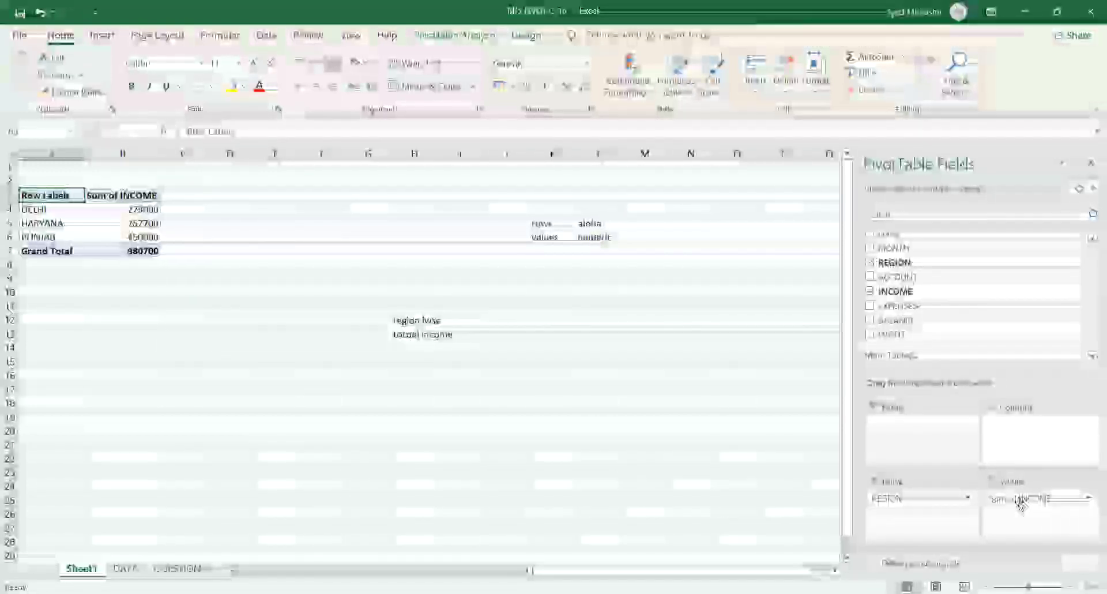
Compare the PivotTable's income sums with the SUMIFS totals in L7:L9 on the DATA sheet and return to Sheet1
{"action": "left_click", "coordinate": [128, 569]}
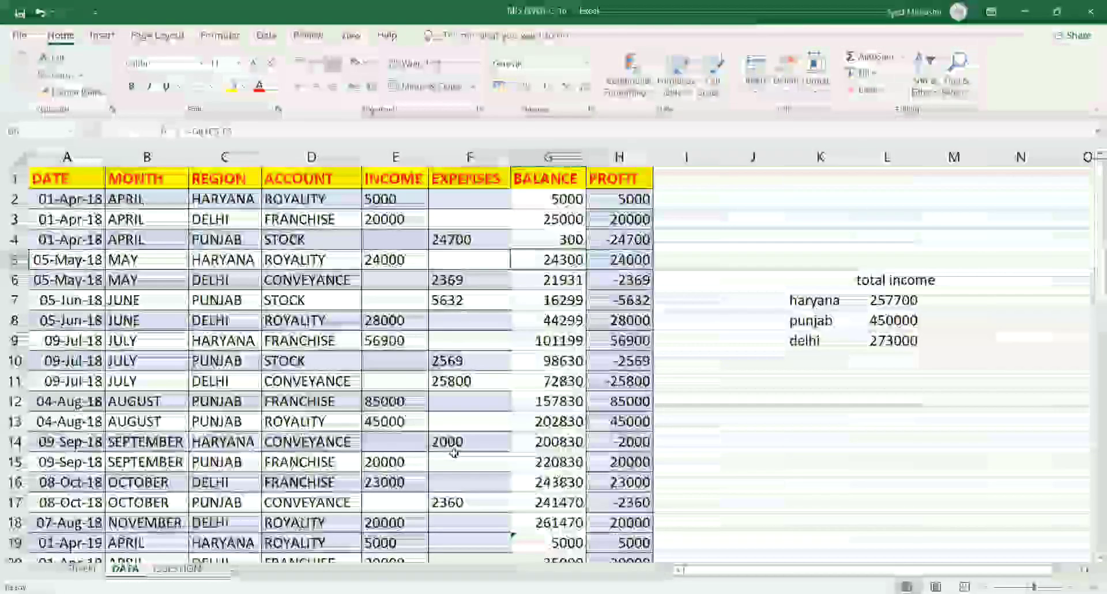
{"action": "left_click_drag", "start_coordinate": [878, 292], "coordinate": [893, 340]}
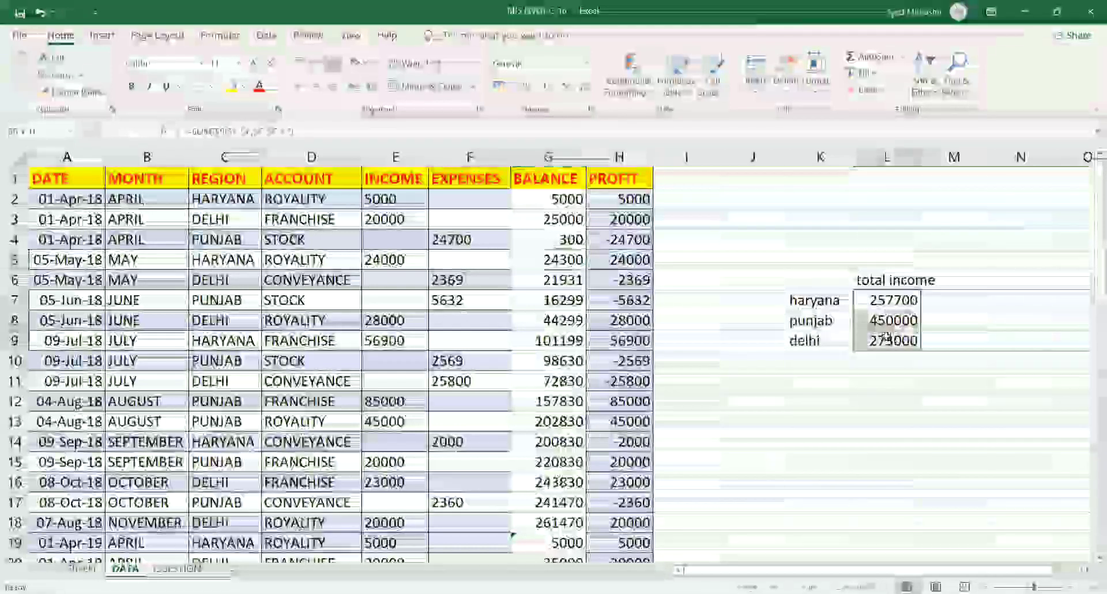
{"action": "left_click", "coordinate": [81, 569]}
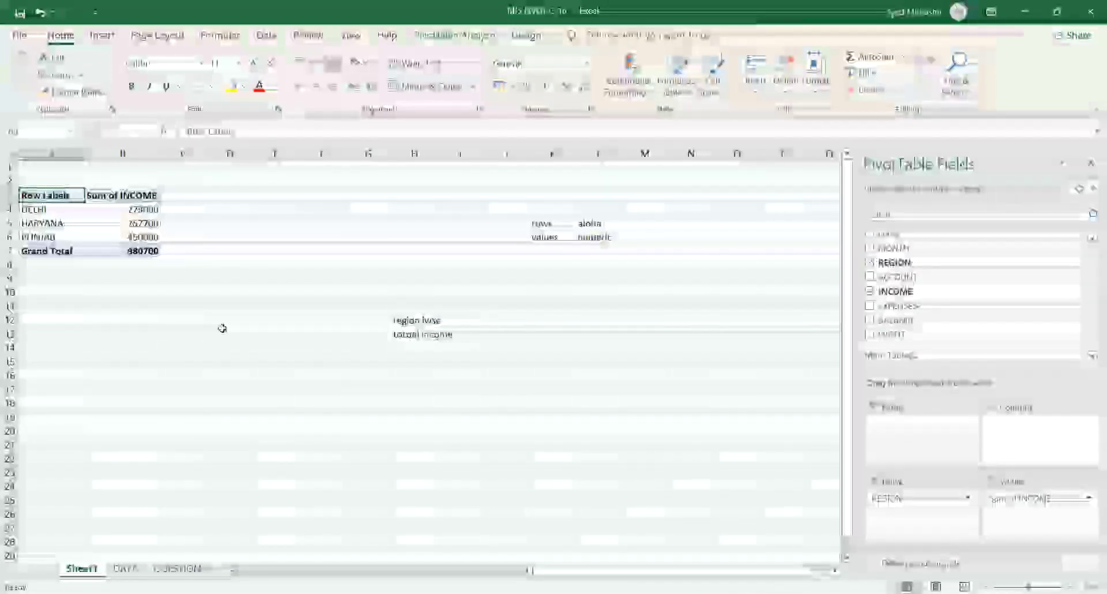
Clear the region wise and total income notes by deleting the contents of H8:I18 on the pivot sheet
{"action": "left_click", "coordinate": [226, 332]}
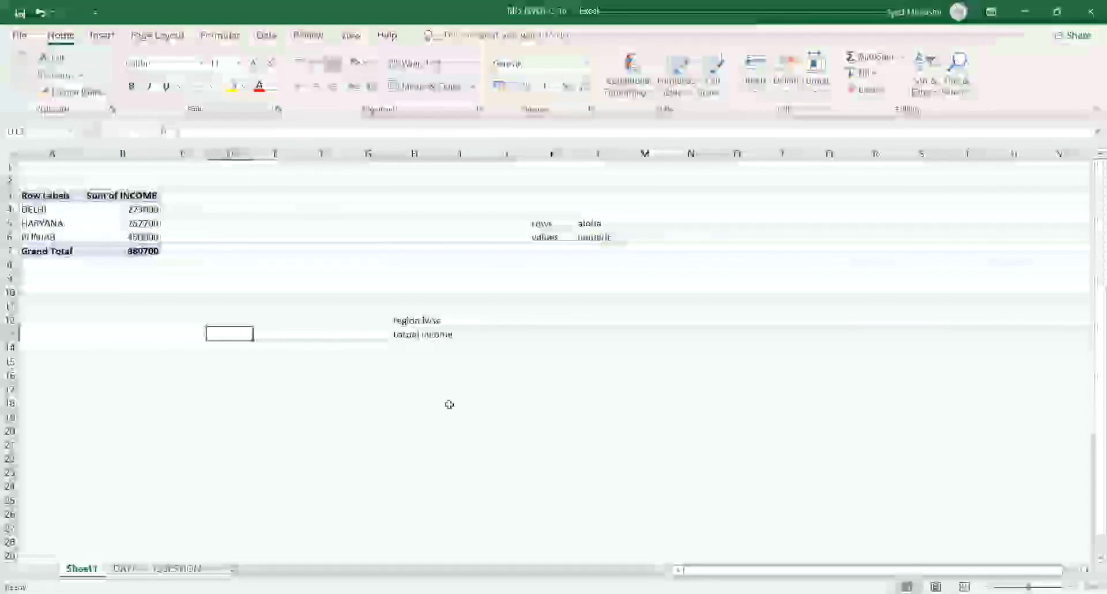
{"action": "left_click_drag", "start_coordinate": [414, 264], "coordinate": [450, 404]}
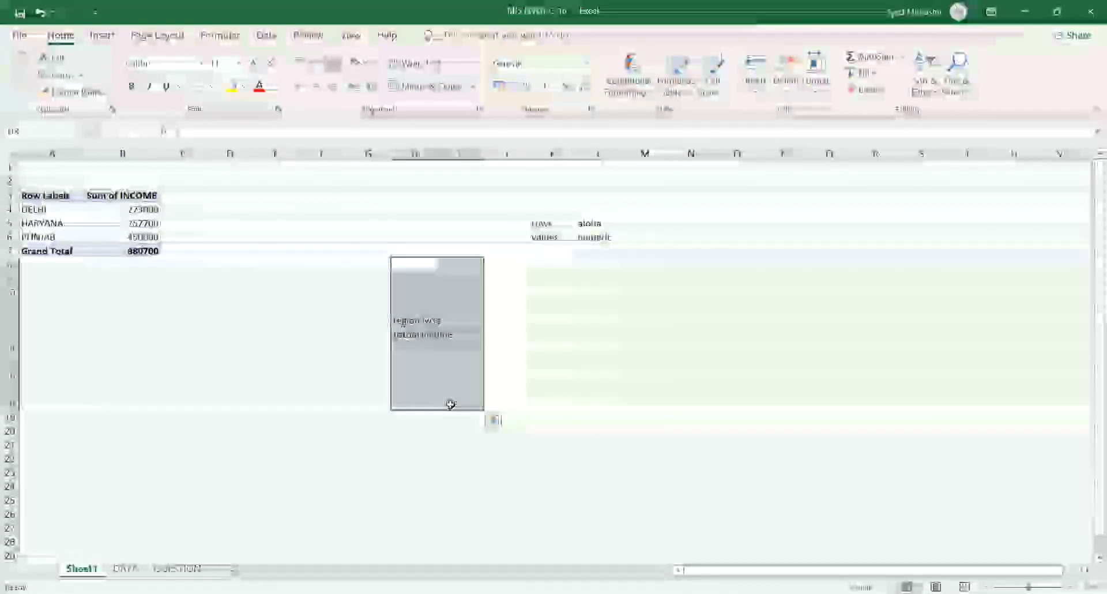
{"action": "left_click", "coordinate": [120, 401]}
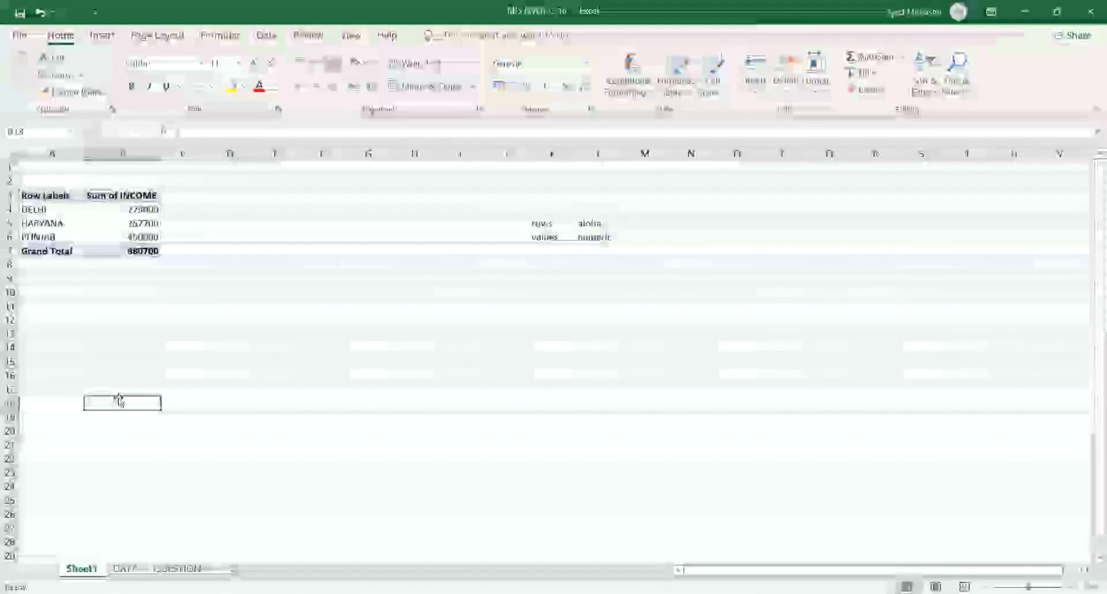
Enter the note "frequency of income" in cell D8 of the pivot sheet
{"action": "left_click", "coordinate": [202, 274]}
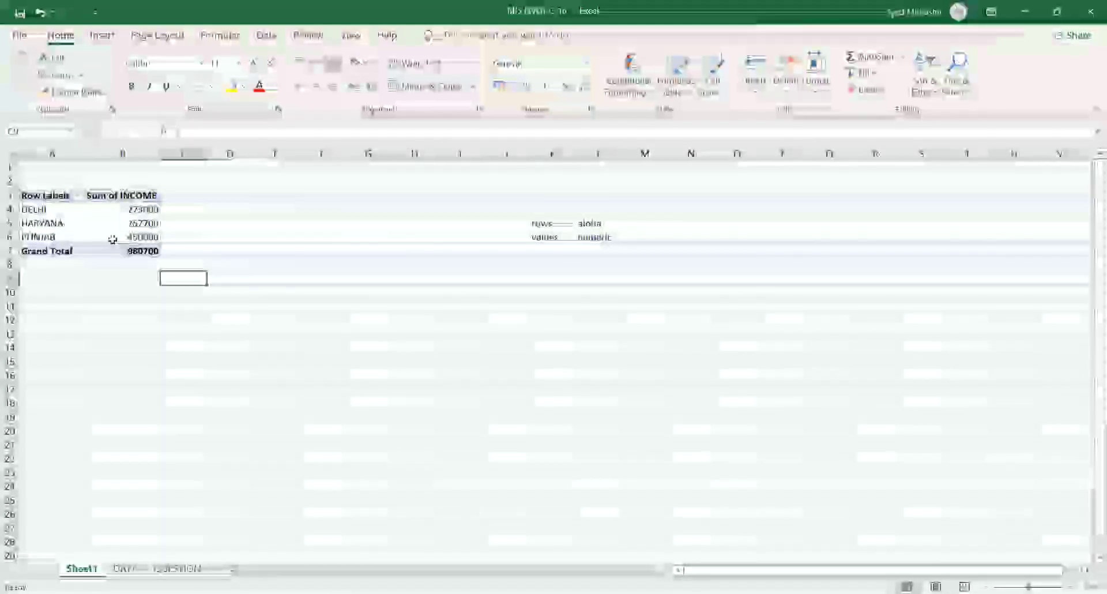
{"action": "left_click_drag", "start_coordinate": [63, 208], "coordinate": [114, 241]}
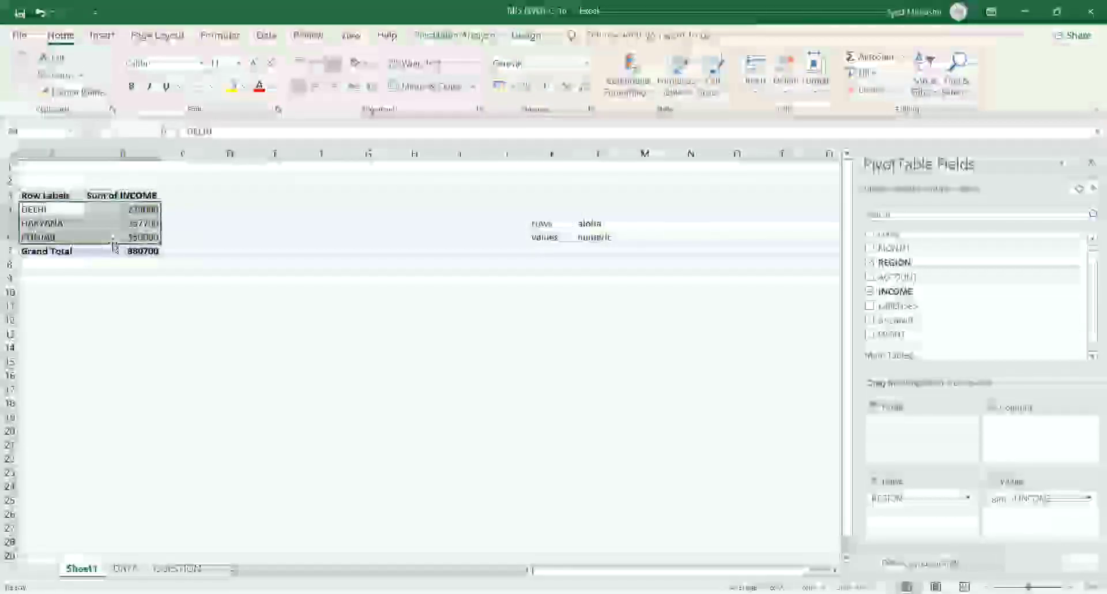
{"action": "left_click", "coordinate": [220, 264]}
{"action": "type", "text": "Degrees"}
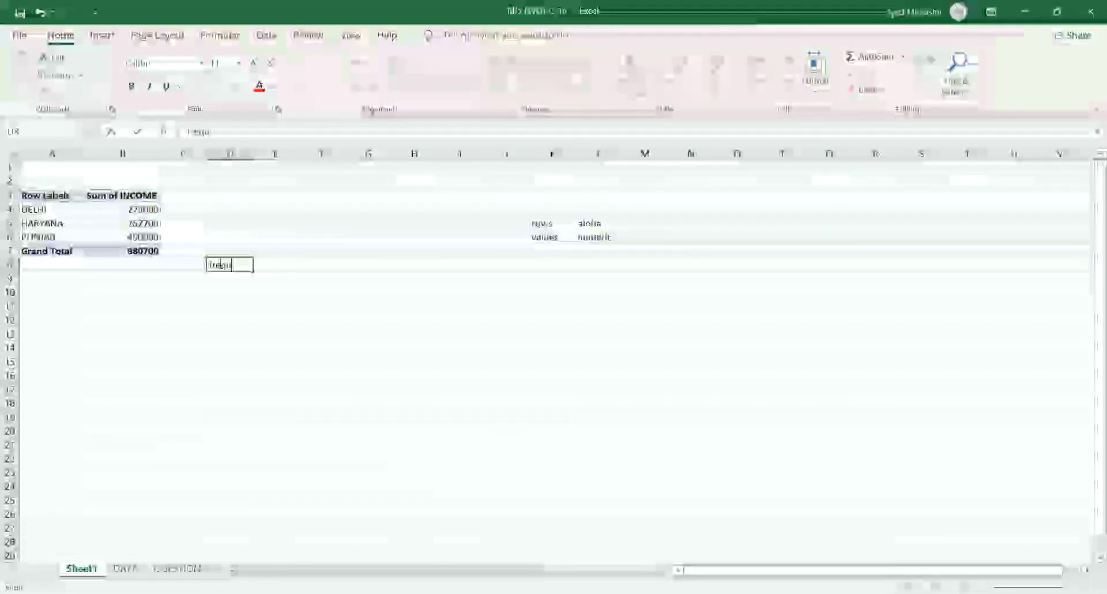
{"action": "type", "text": "cy of"}
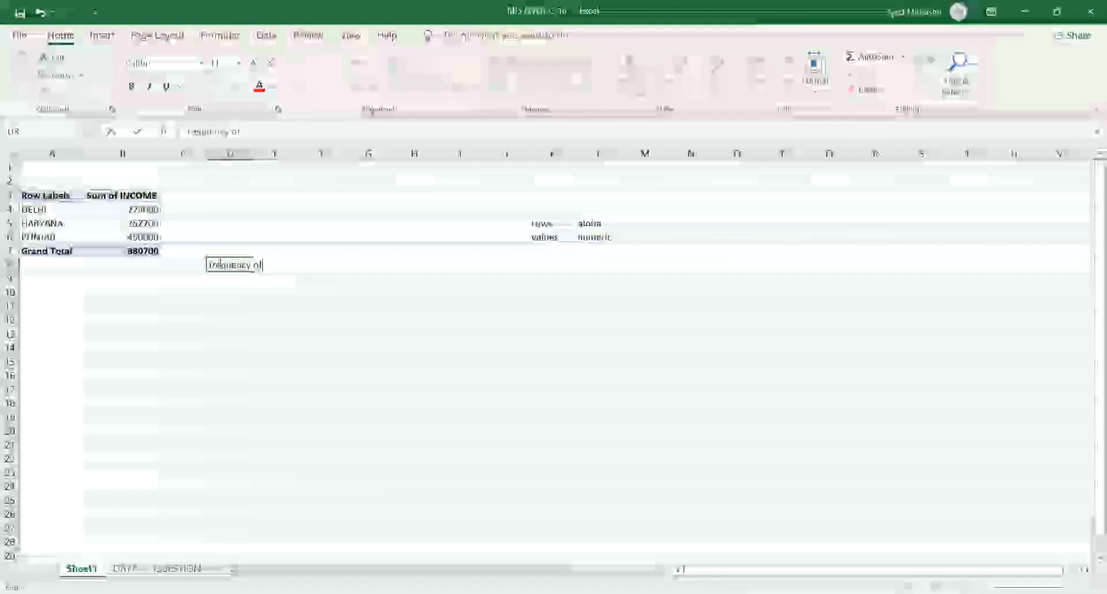
{"action": "type", "text": " far"}
{"action": "type", "text": "ome"}
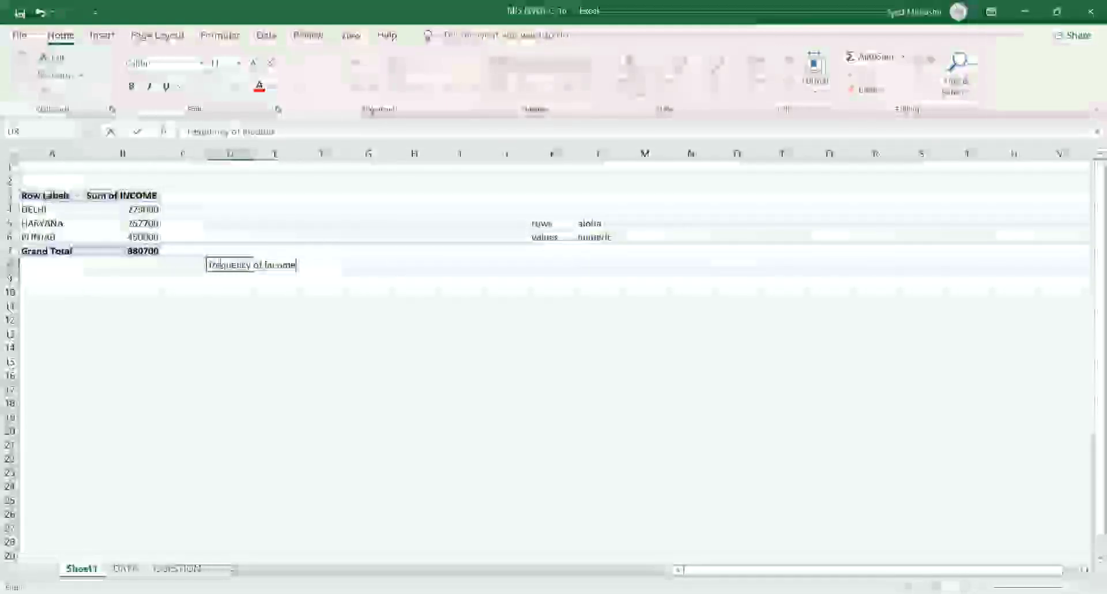
{"action": "key", "text": "Return"}
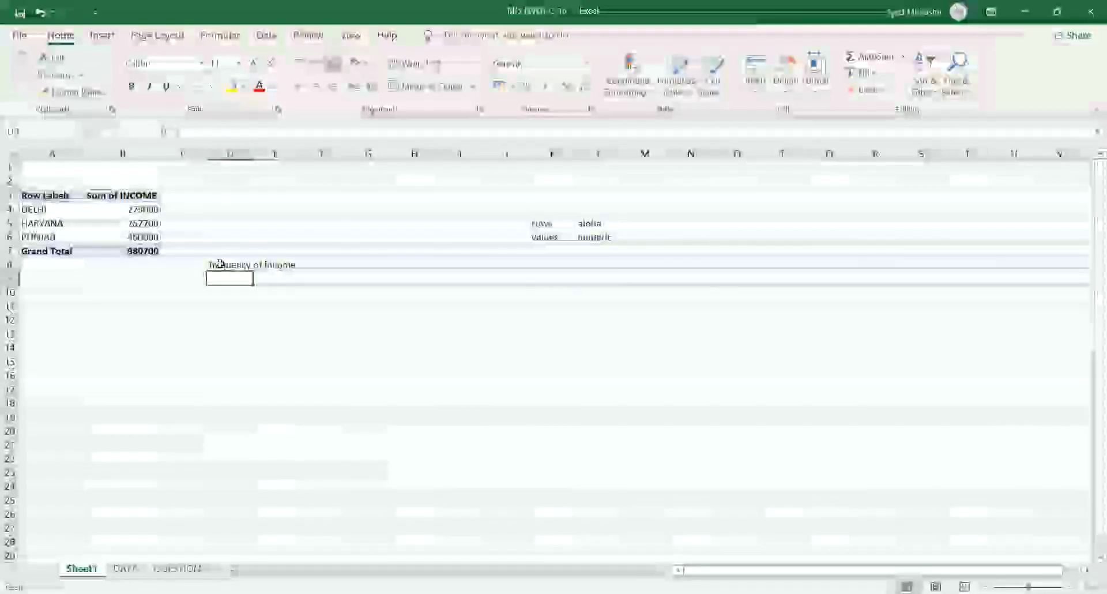
Change the PivotTable's INCOME values to be summarised by Count instead of Sum
{"action": "left_click", "coordinate": [230, 223]}
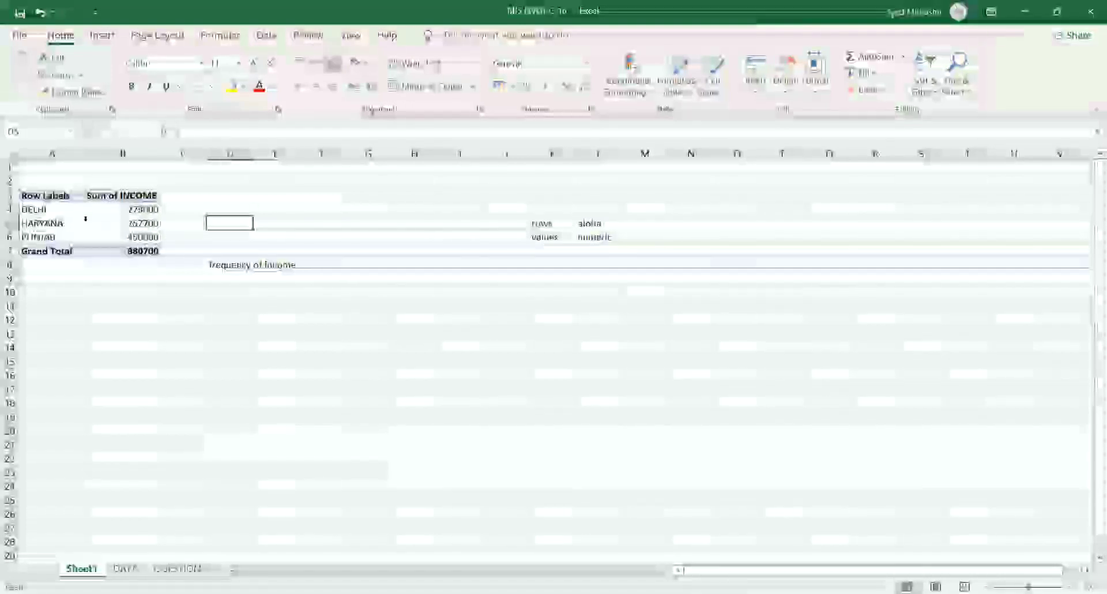
{"action": "left_click", "coordinate": [115, 212]}
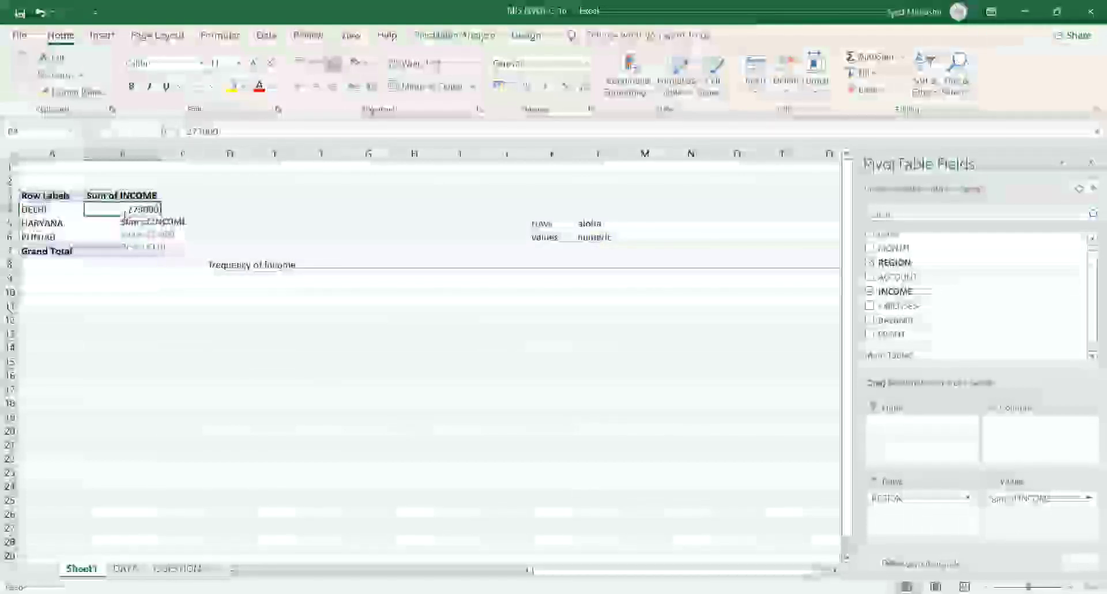
{"action": "right_click", "coordinate": [125, 217]}
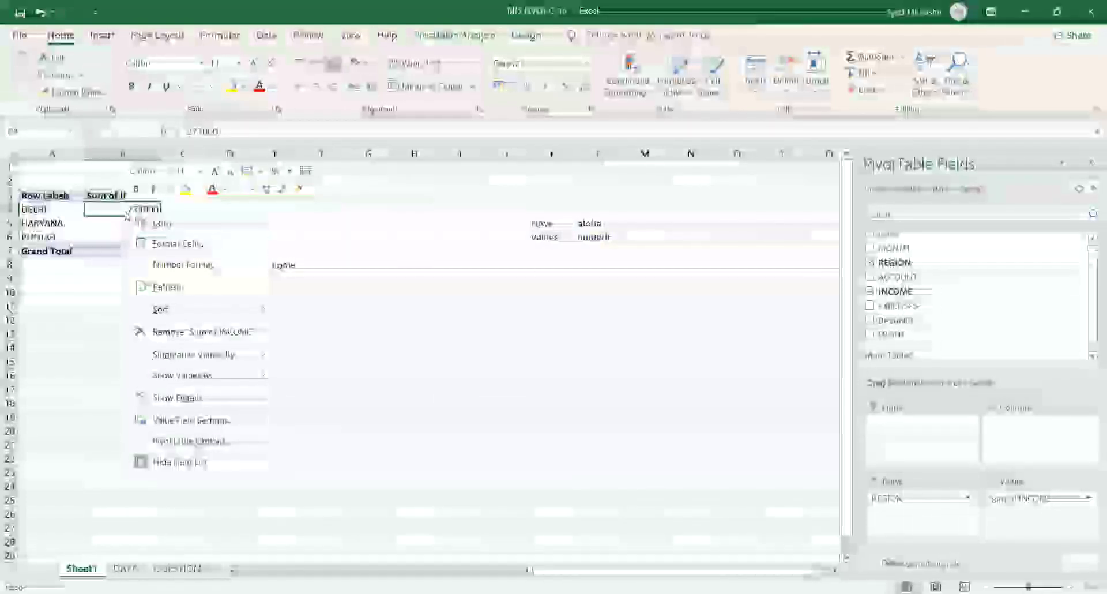
{"action": "left_click", "coordinate": [237, 355]}
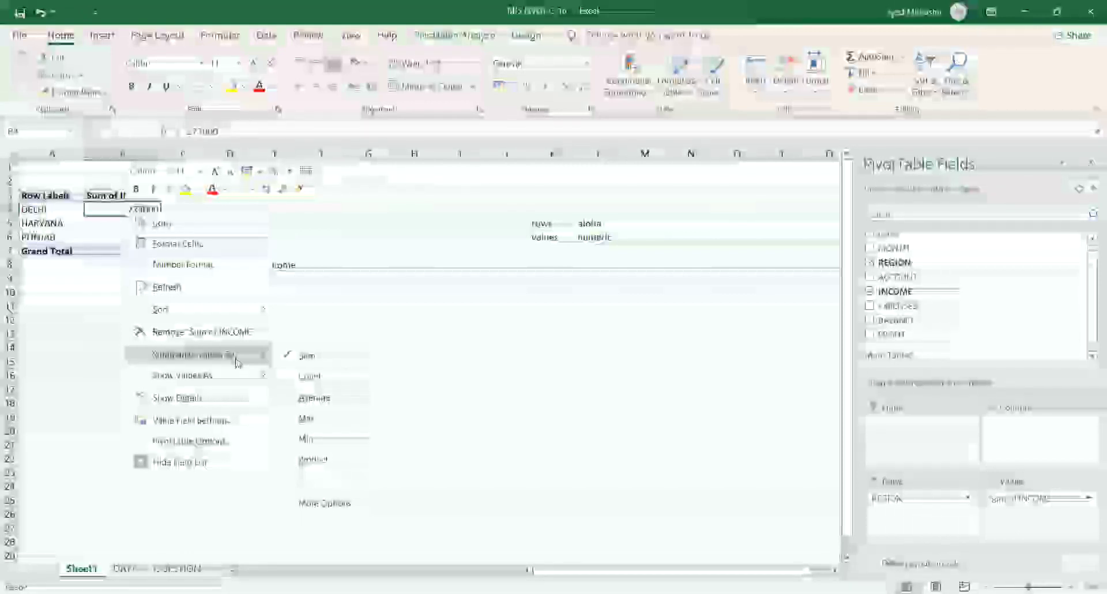
{"action": "left_click", "coordinate": [329, 377]}
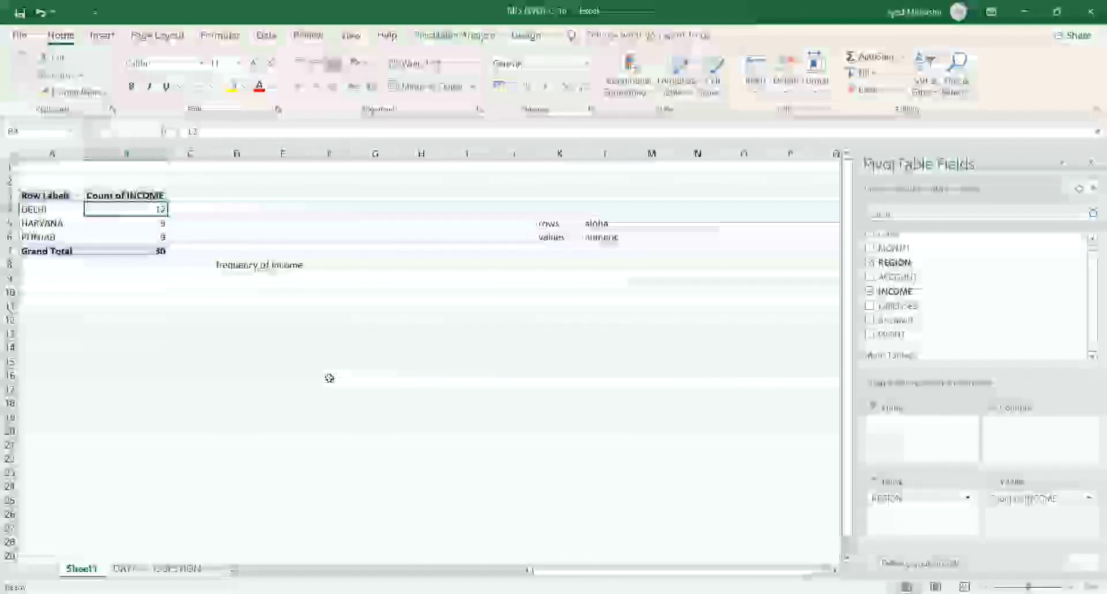
Check the region and income entries on the DATA sheet, including blank income cells, against the PivotTable's counts on Sheet1
{"action": "left_click", "coordinate": [125, 569]}
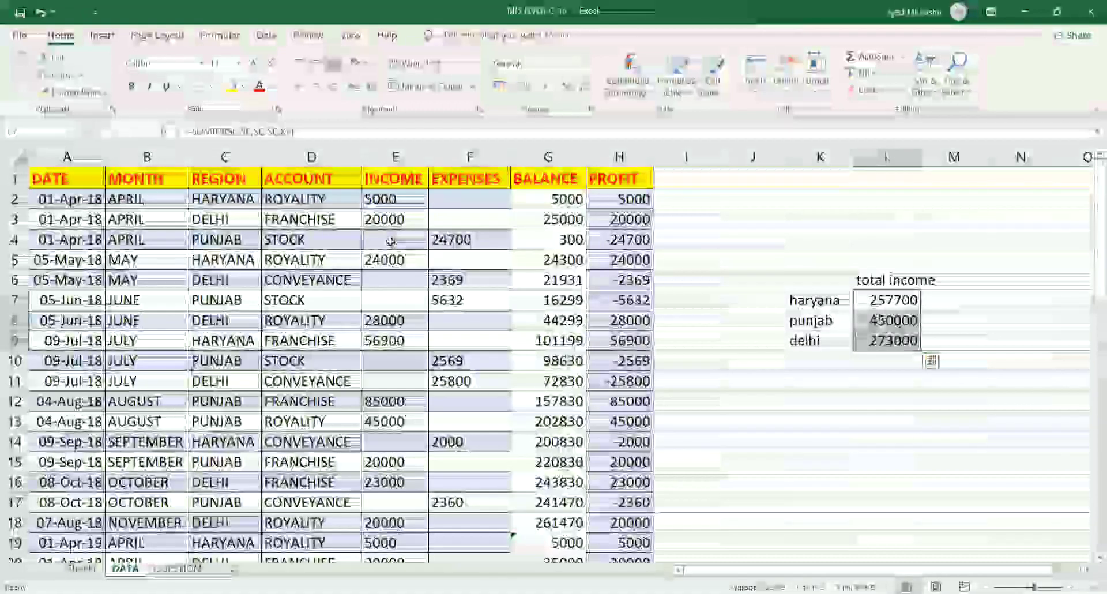
{"action": "left_click", "coordinate": [394, 279]}
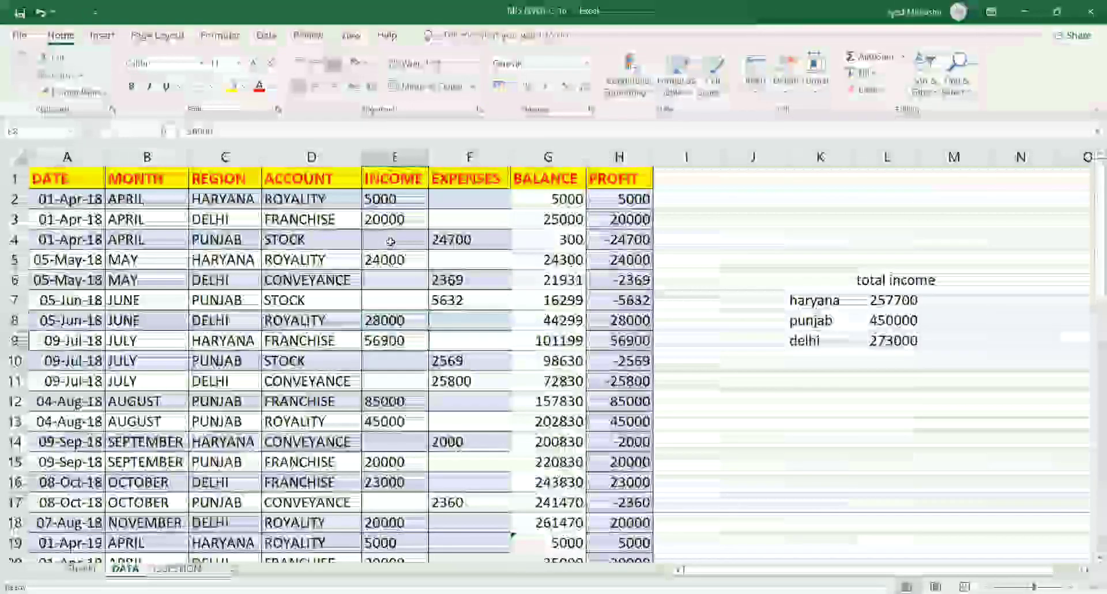
{"action": "key", "text": "Down"}
{"action": "key", "text": "Down"}
{"action": "key", "text": "Down"}
{"action": "key", "text": "Down"}
{"action": "key", "text": "Down"}
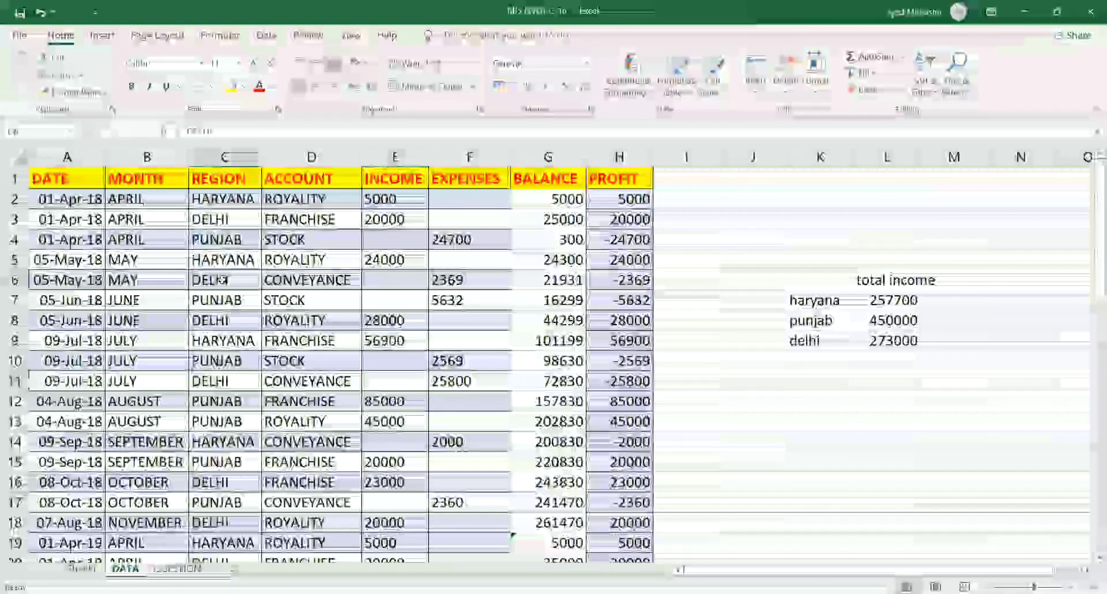
{"action": "left_click_drag", "start_coordinate": [225, 286], "coordinate": [225, 301]}
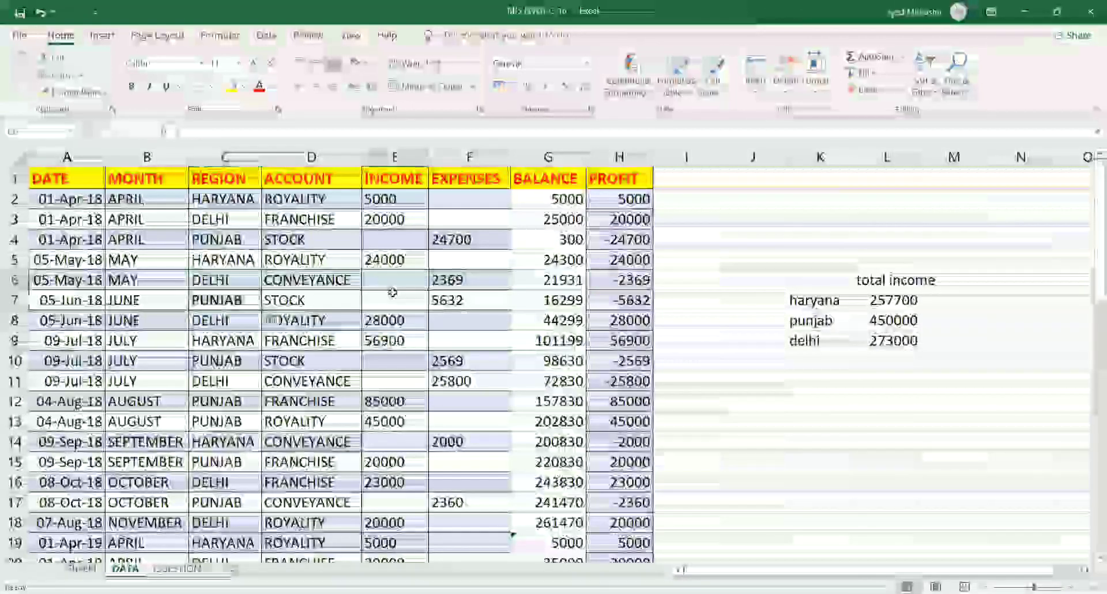
{"action": "left_click_drag", "start_coordinate": [394, 279], "coordinate": [394, 300]}
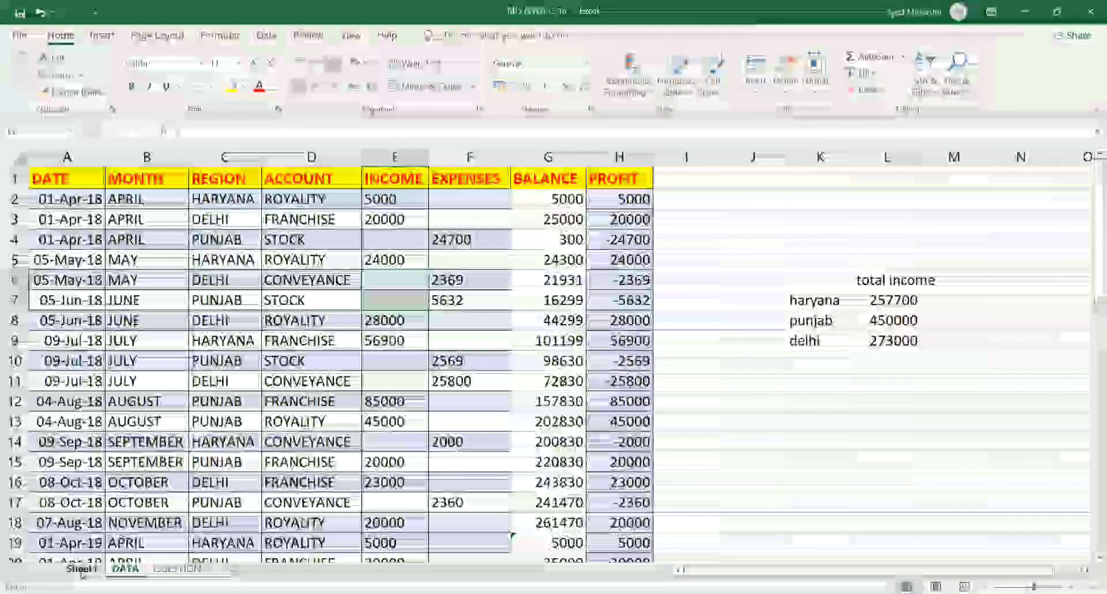
{"action": "left_click", "coordinate": [82, 569]}
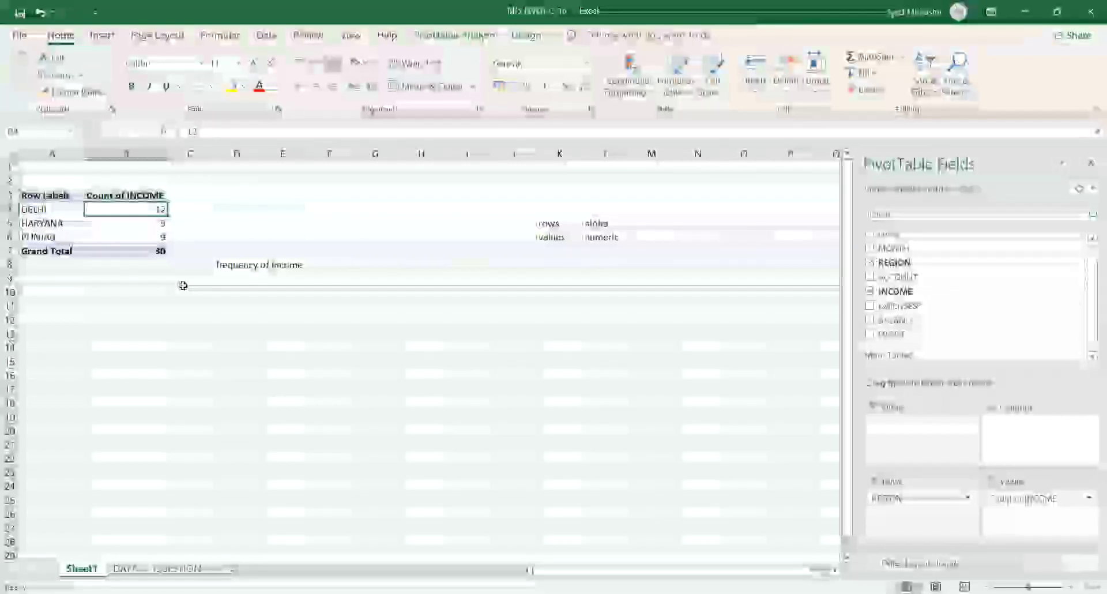
{"action": "left_click", "coordinate": [129, 221]}
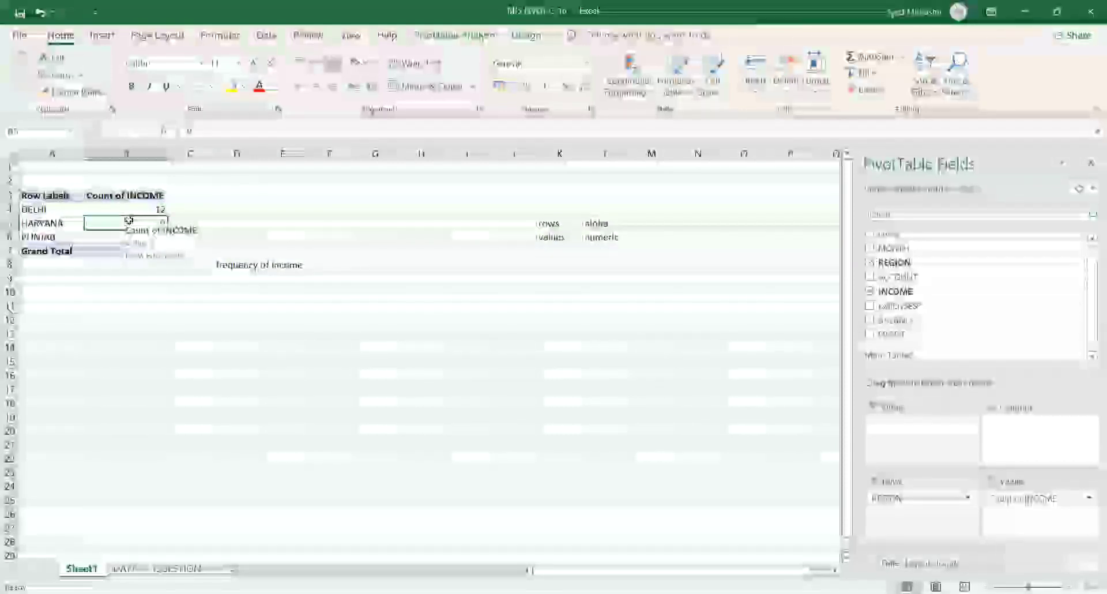
Write a chart shortcut note with "chart" in D1, "alt+f1" in E1 and "alt+fn+f1" in E2
{"action": "left_click", "coordinate": [249, 166]}
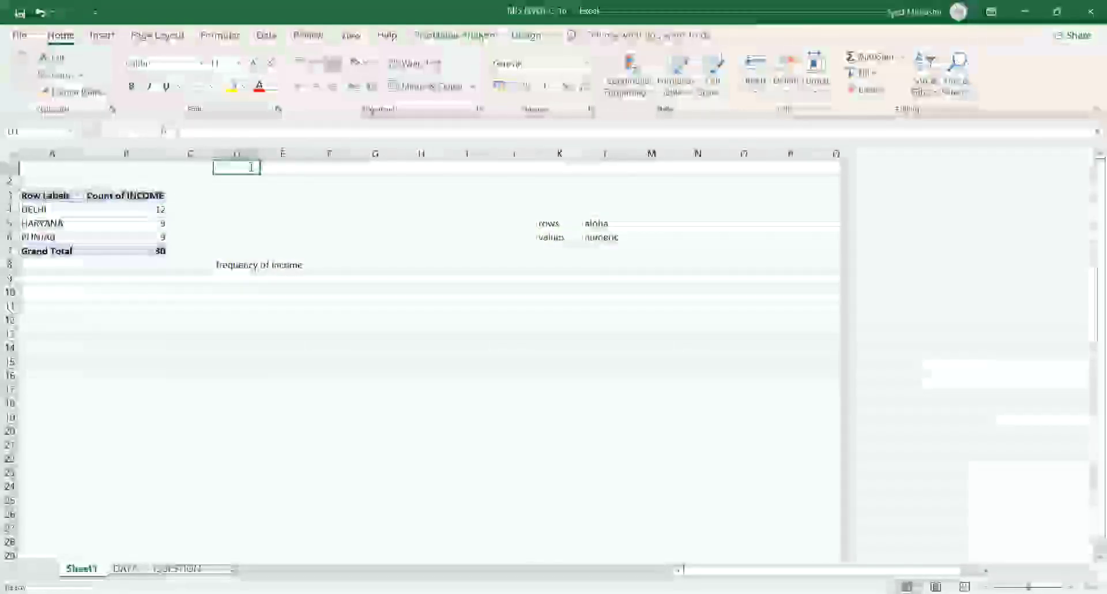
{"action": "type", "text": "chart"}
{"action": "key", "text": "Tab"}
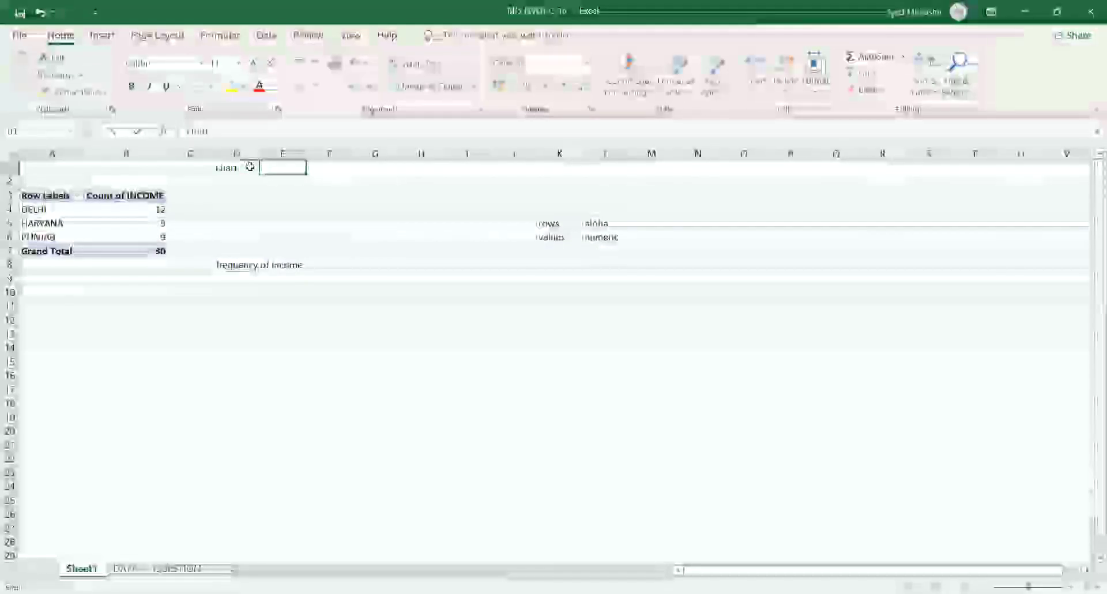
{"action": "type", "text": "g"}
{"action": "type", "text": "lt+"}
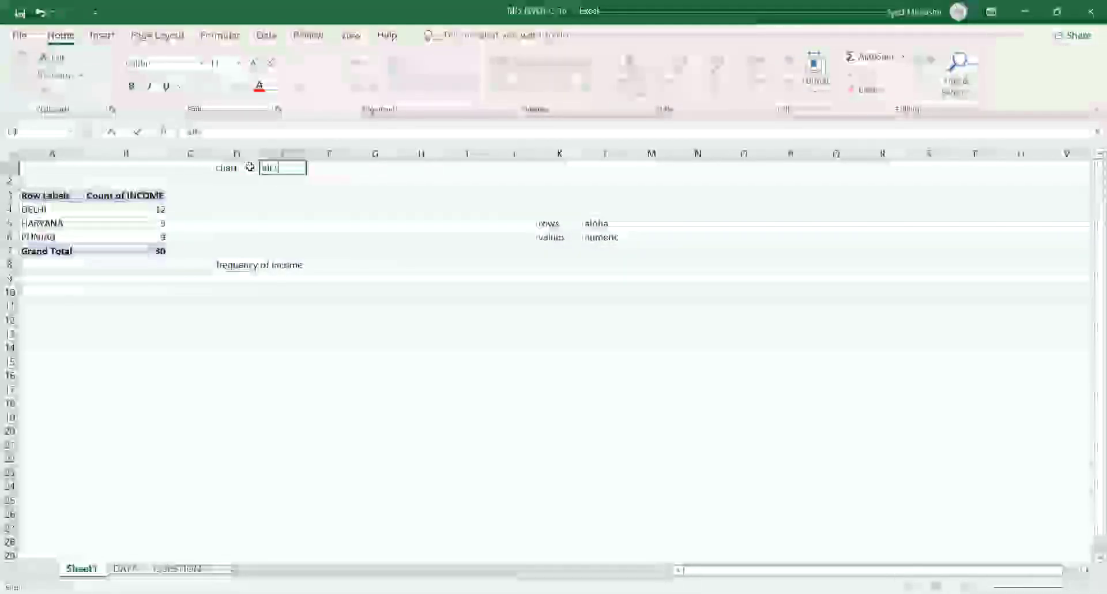
{"action": "type", "text": "f1"}
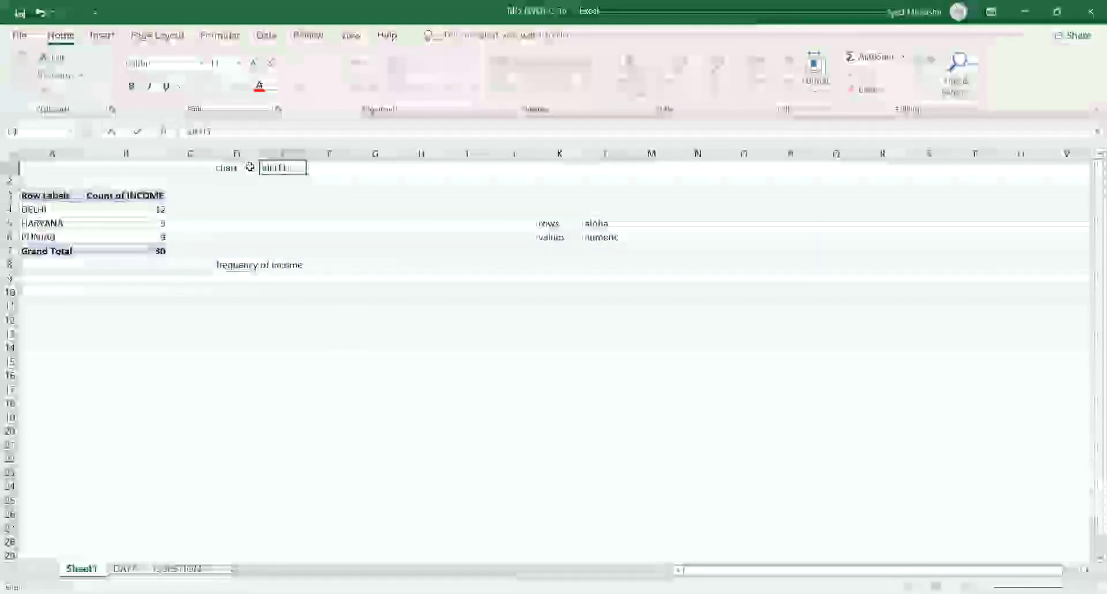
{"action": "key", "text": "Return"}
{"action": "type", "text": "alt+f1"}
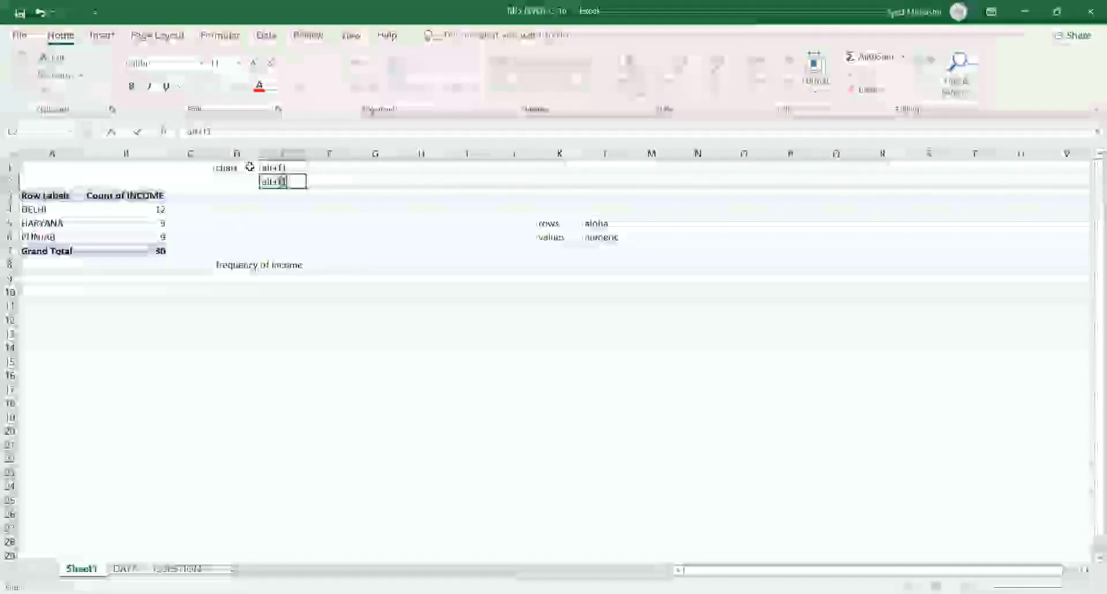
{"action": "key", "text": "BackSpace"}
{"action": "type", "text": "n+f1"}
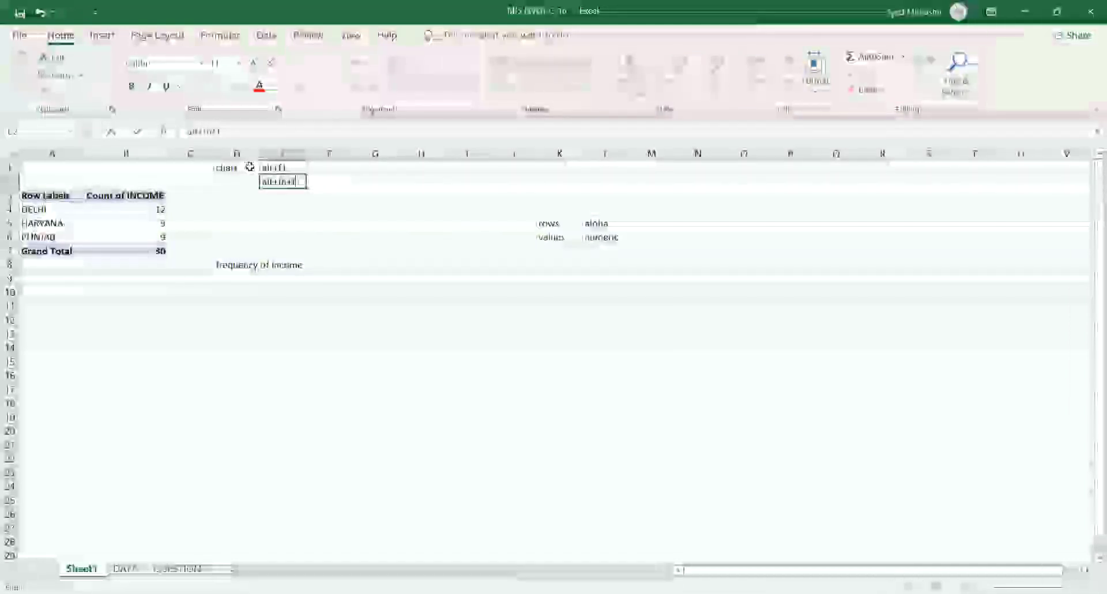
{"action": "key", "text": "Return"}
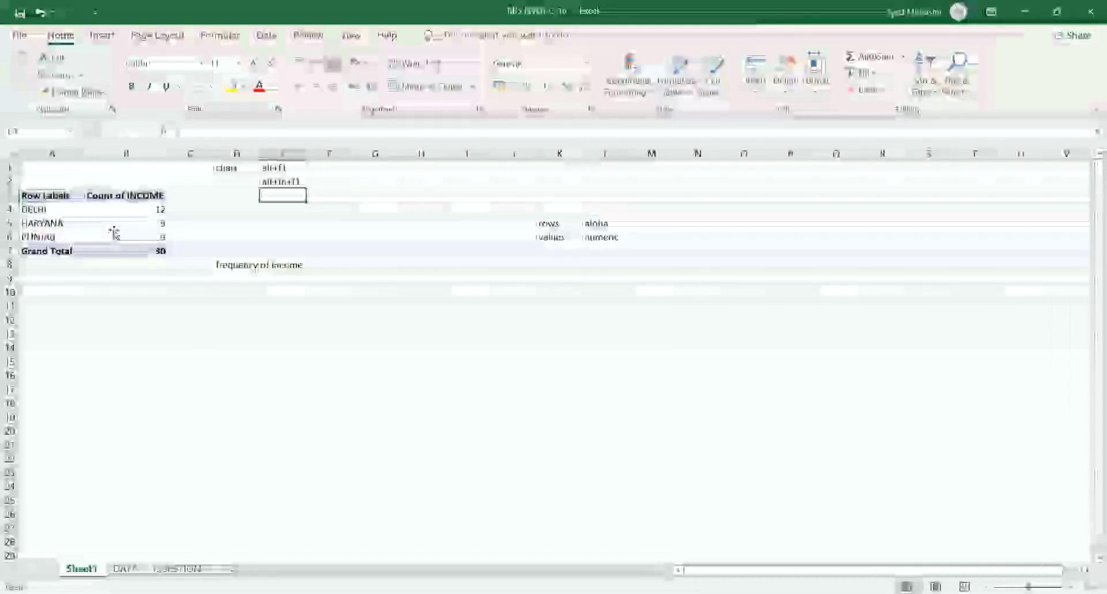
Insert a default column PivotChart from the income count PivotTable and delete its legend and title
{"action": "left_click", "coordinate": [114, 234]}
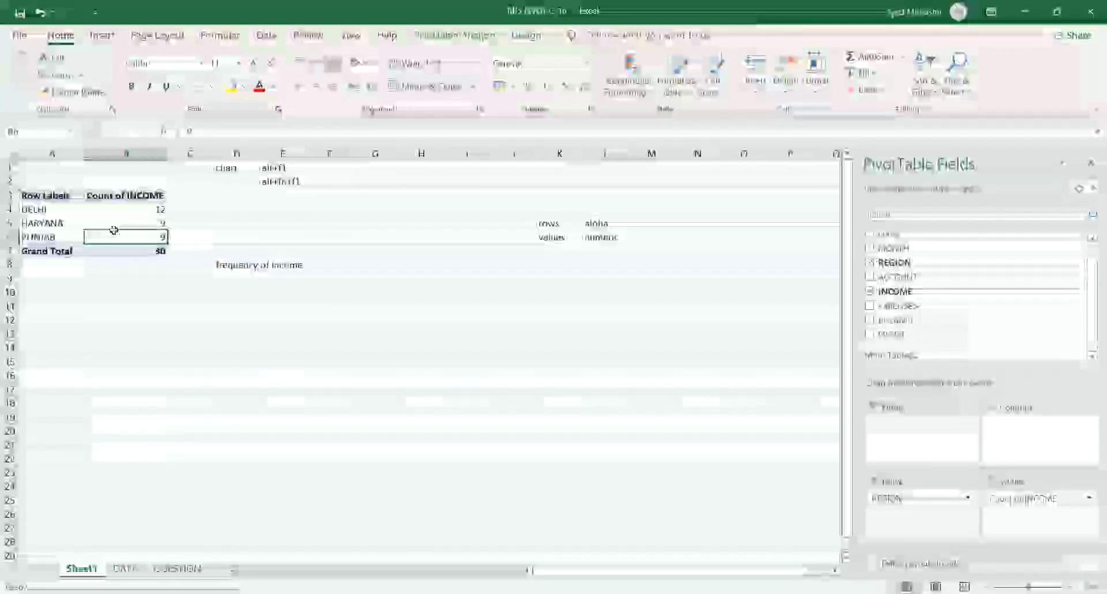
{"action": "key", "text": "alt+F1"}
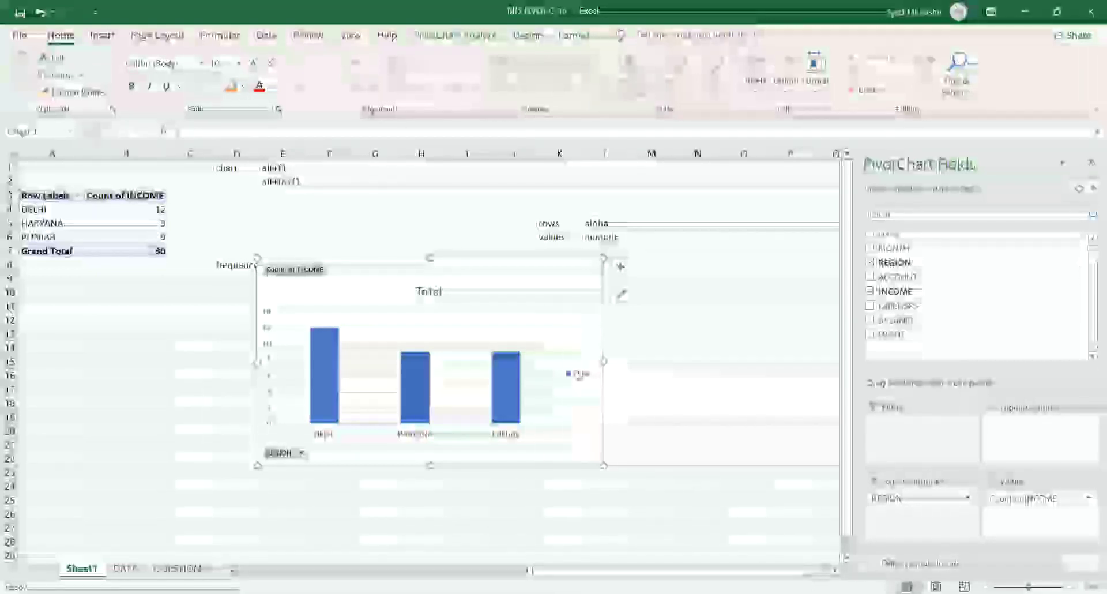
{"action": "key", "text": "Delete"}
{"action": "left_click", "coordinate": [423, 290]}
{"action": "key", "text": "Delete"}
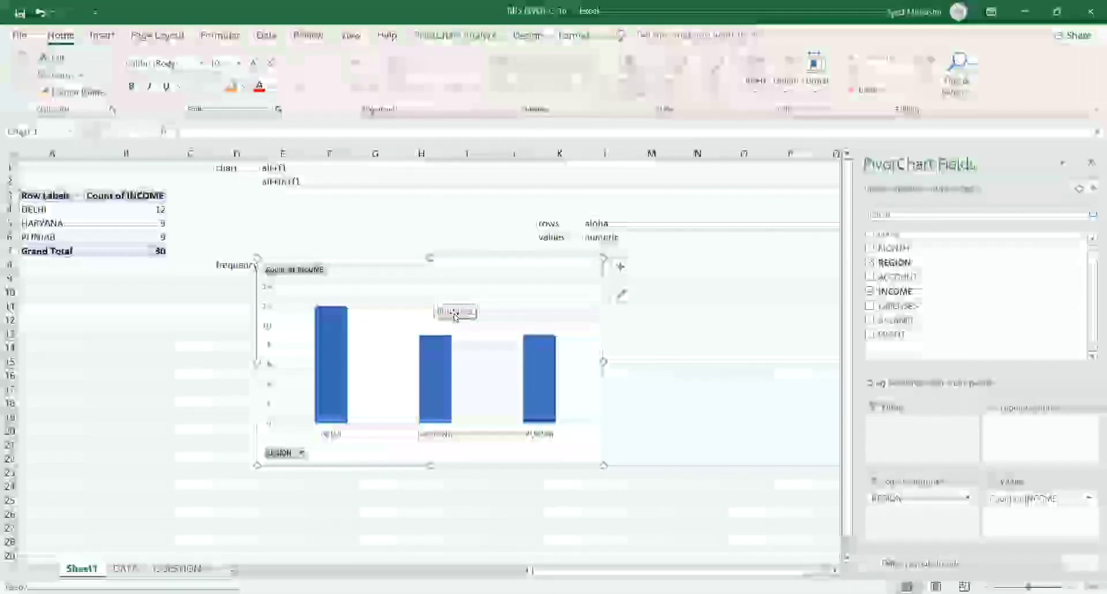
Remove the gridlines and the vertical value axis from the PivotChart
{"action": "left_click", "coordinate": [449, 313]}
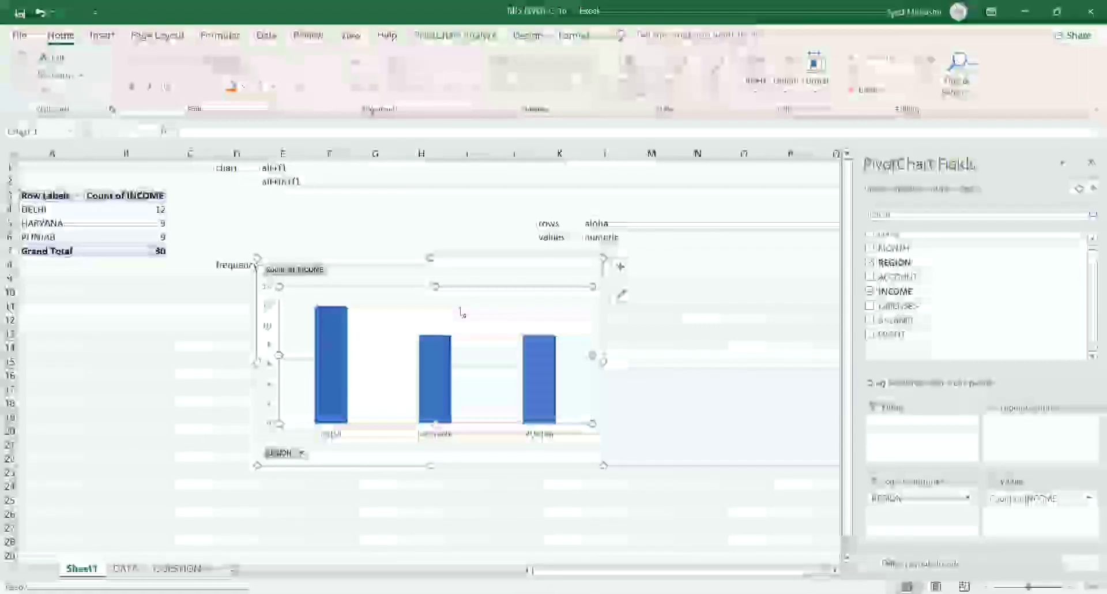
{"action": "left_click", "coordinate": [282, 327]}
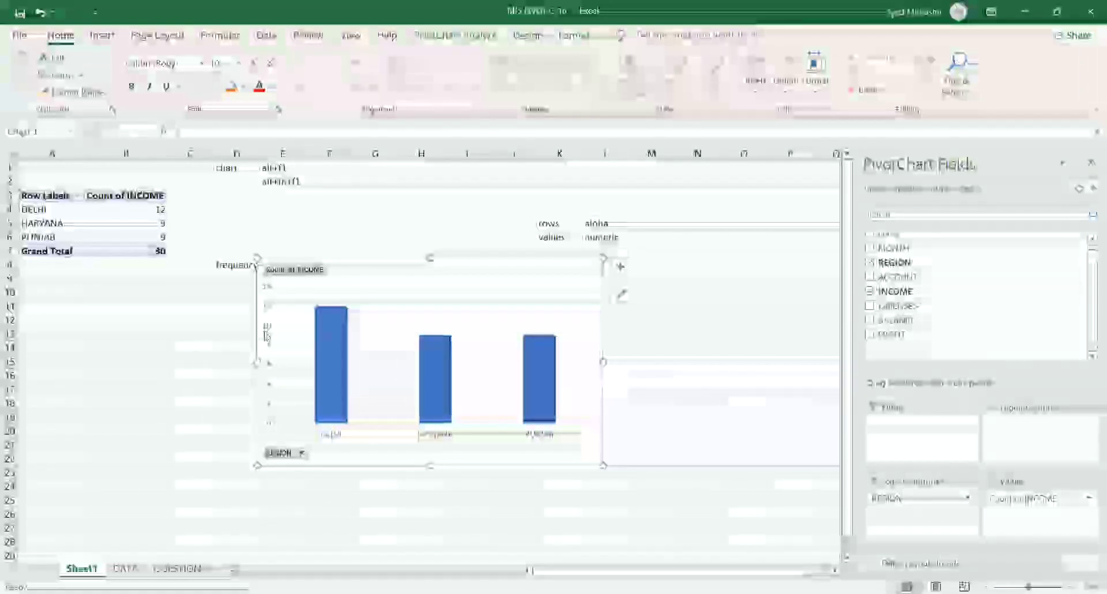
{"action": "key", "text": "Delete"}
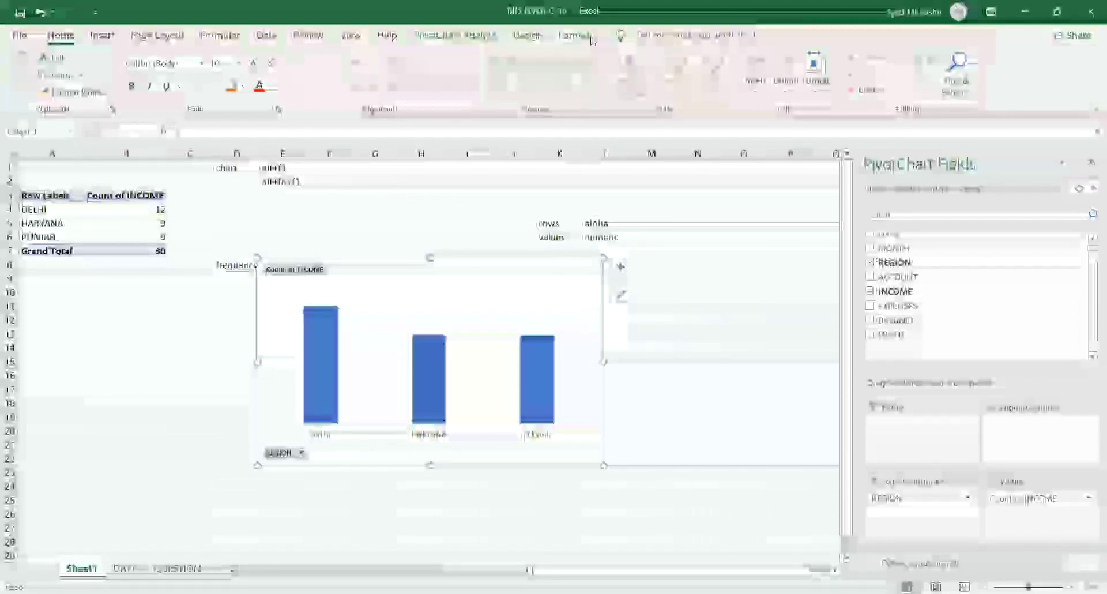
Enter the text "hello" in cell N12 beside the PivotChart
{"action": "left_click", "coordinate": [699, 319]}
{"action": "type", "text": "thello"}
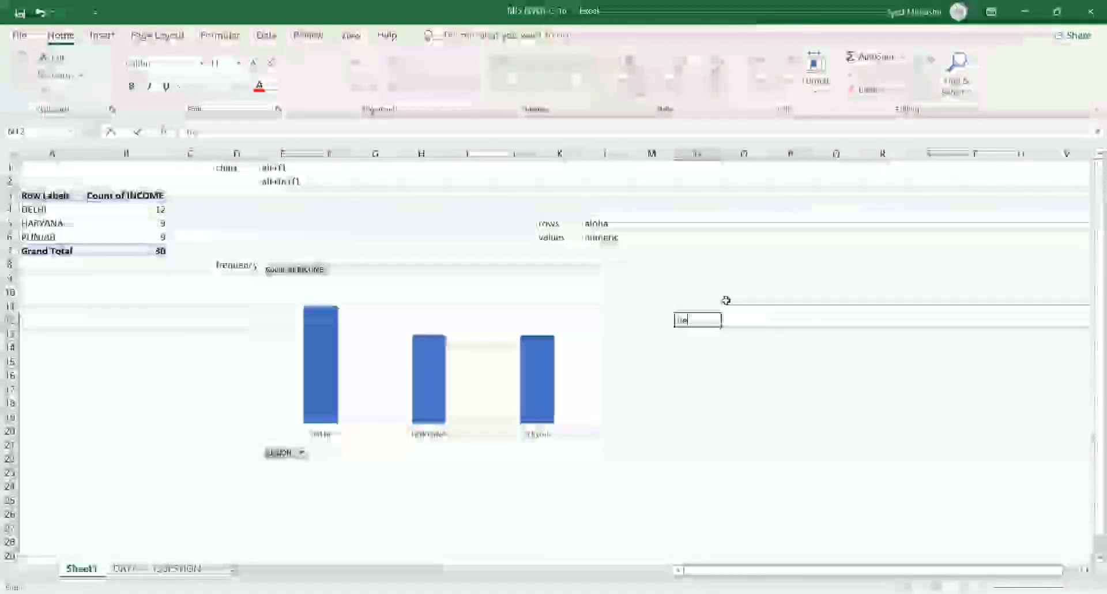
{"action": "key", "text": "Return"}
Replace the text in cell N12 with "areu getting voice" and enter "No not able to hear u" in N13
{"action": "double_click", "coordinate": [862, 446]}
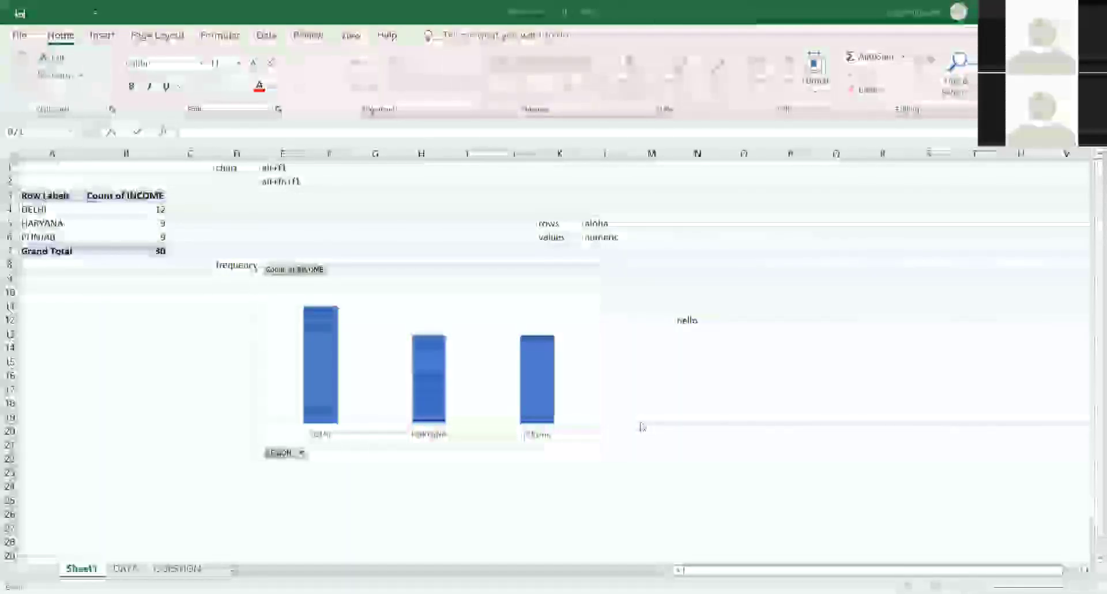
{"action": "left_click", "coordinate": [703, 327]}
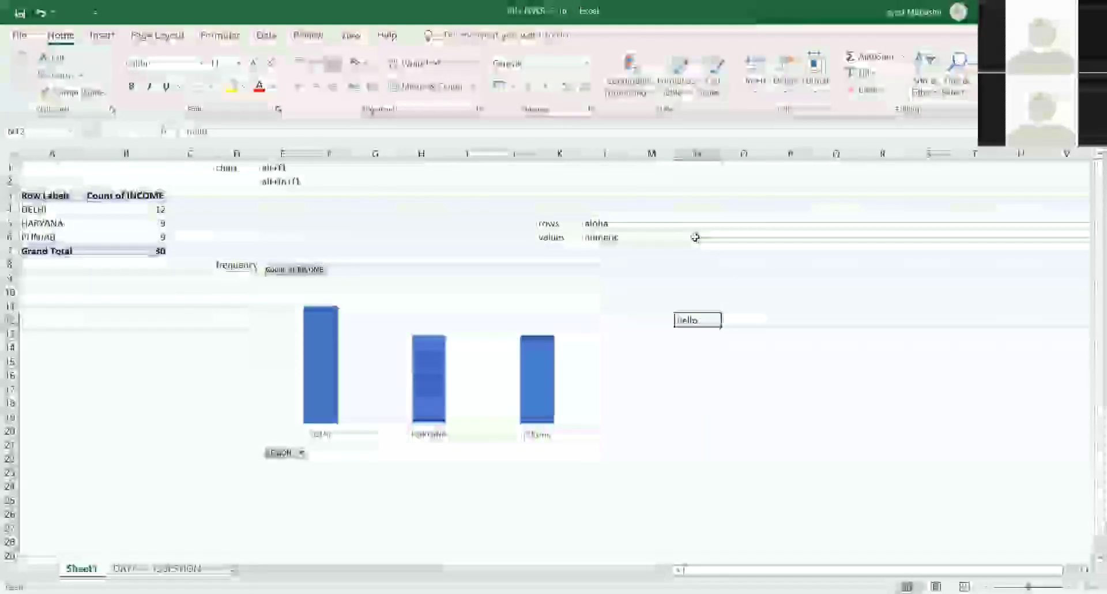
{"action": "type", "text": "areu gett"}
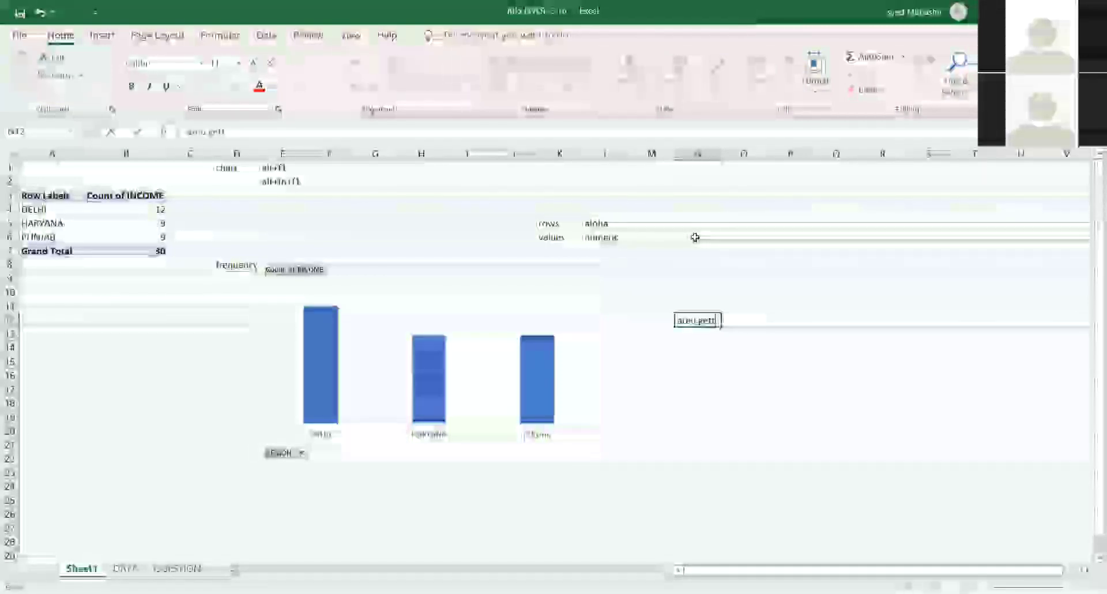
{"action": "type", "text": "ice"}
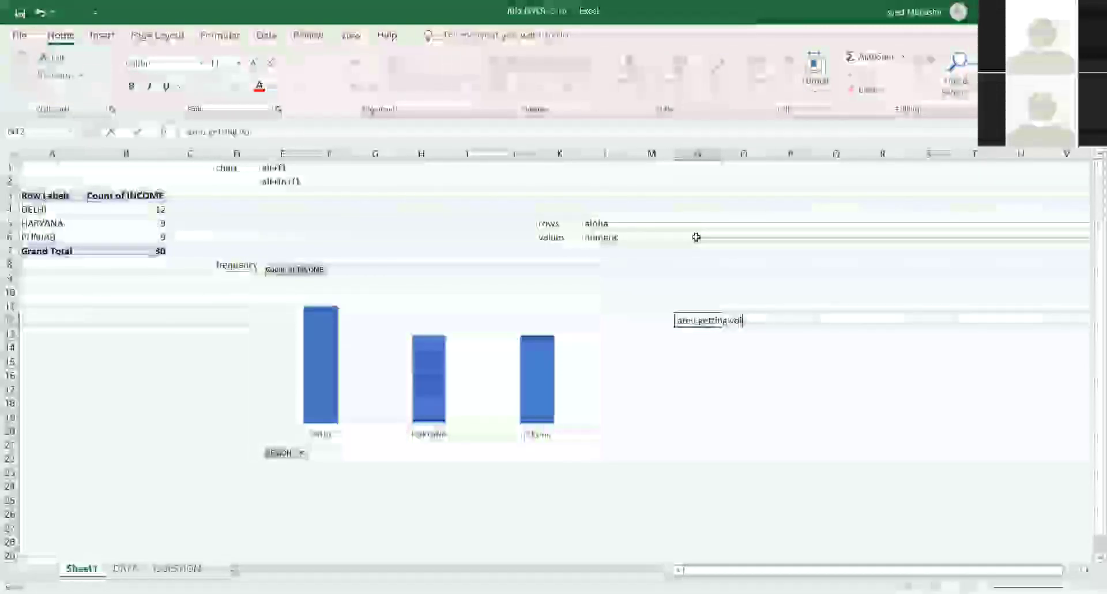
{"action": "key", "text": "Return"}
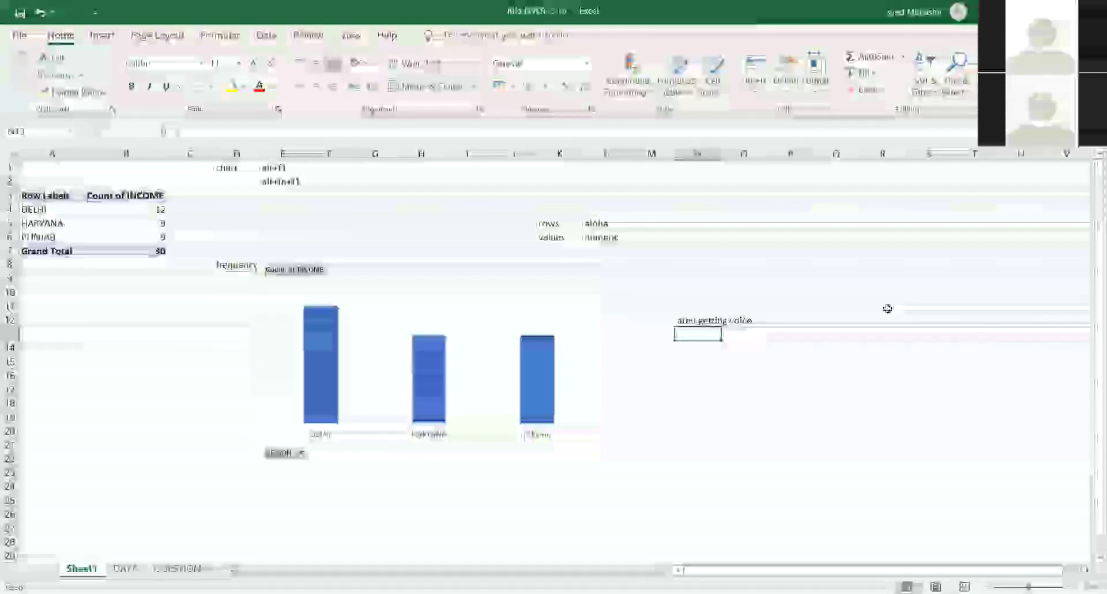
{"action": "type", "text": "No not a"}
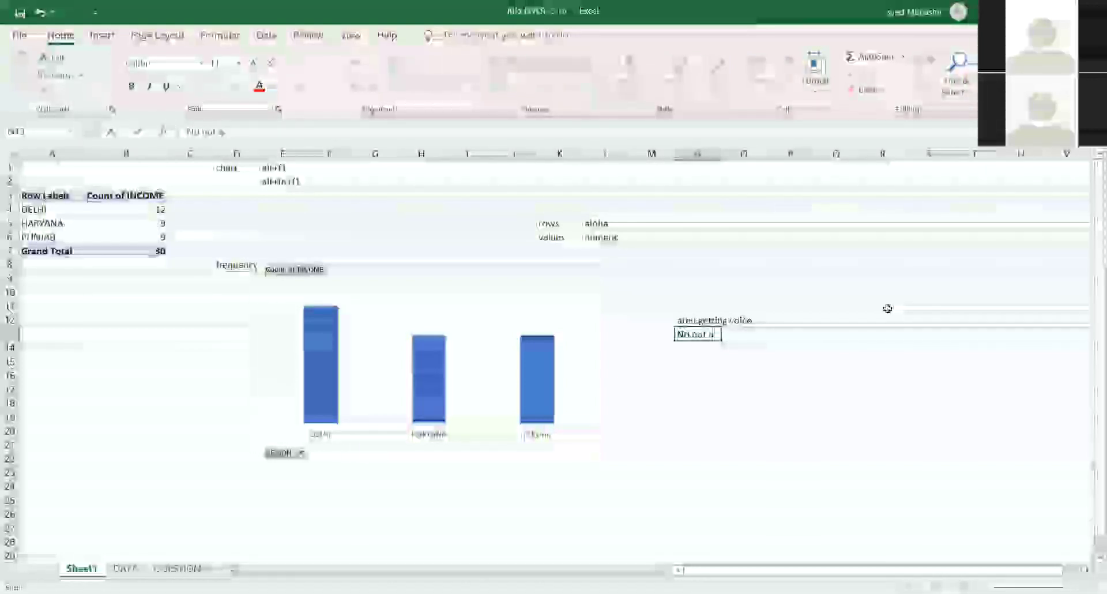
{"action": "type", "text": "ble to hear u"}
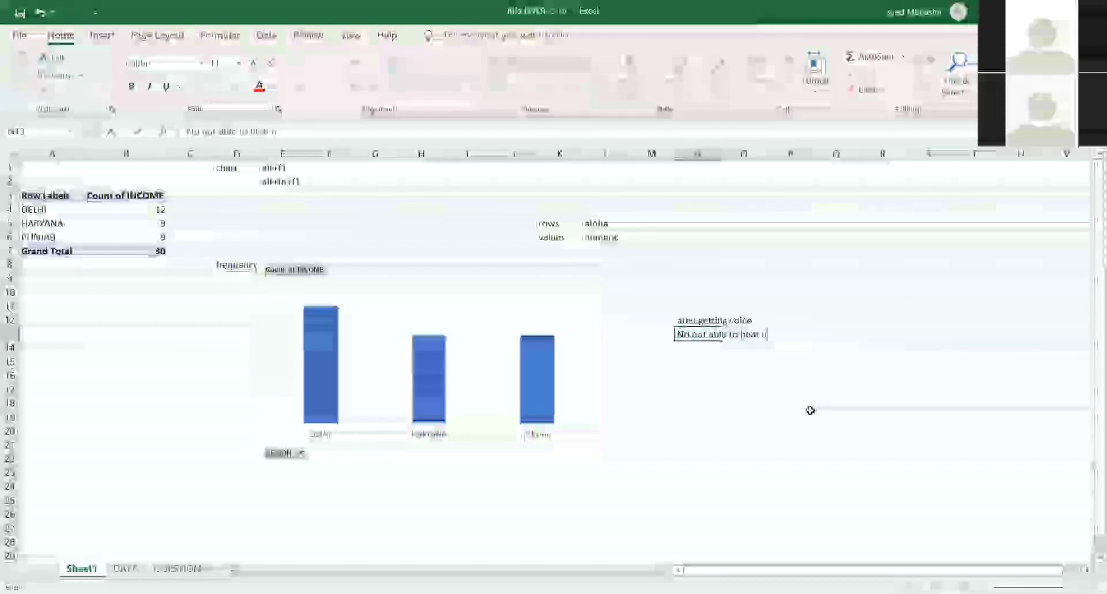
{"action": "key", "text": "Return"}
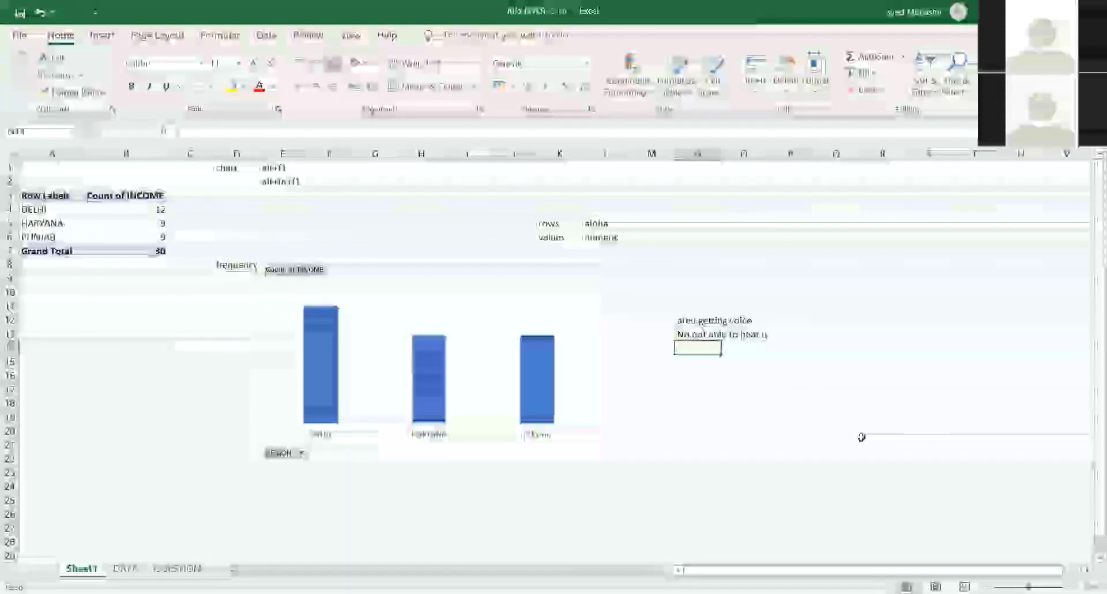
{"action": "left_click", "coordinate": [860, 434]}
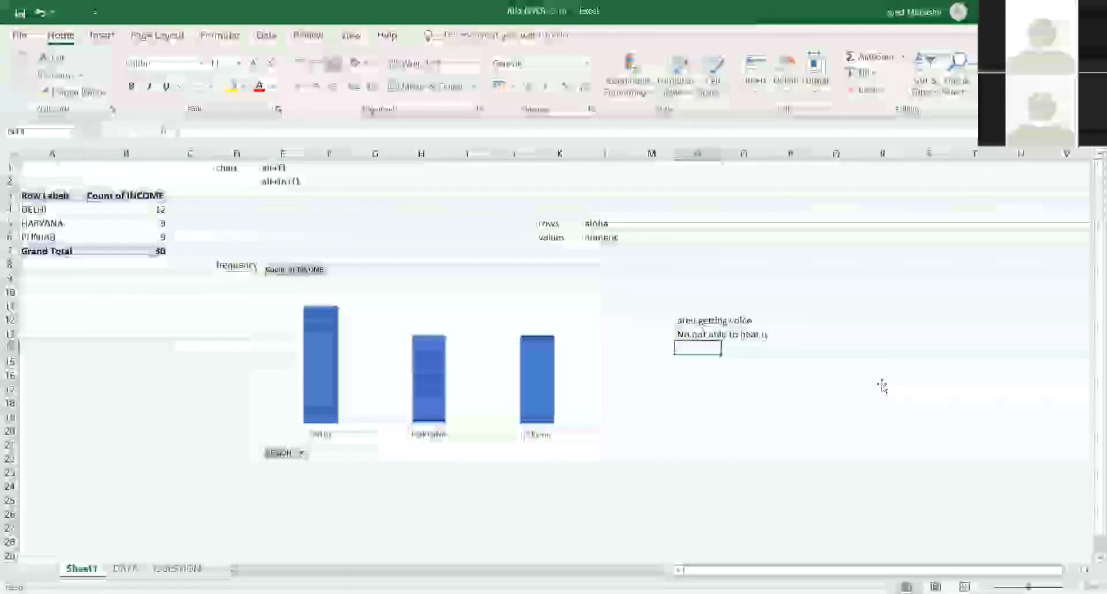
{"action": "left_click", "coordinate": [855, 291]}
{"action": "left_click", "coordinate": [847, 421]}
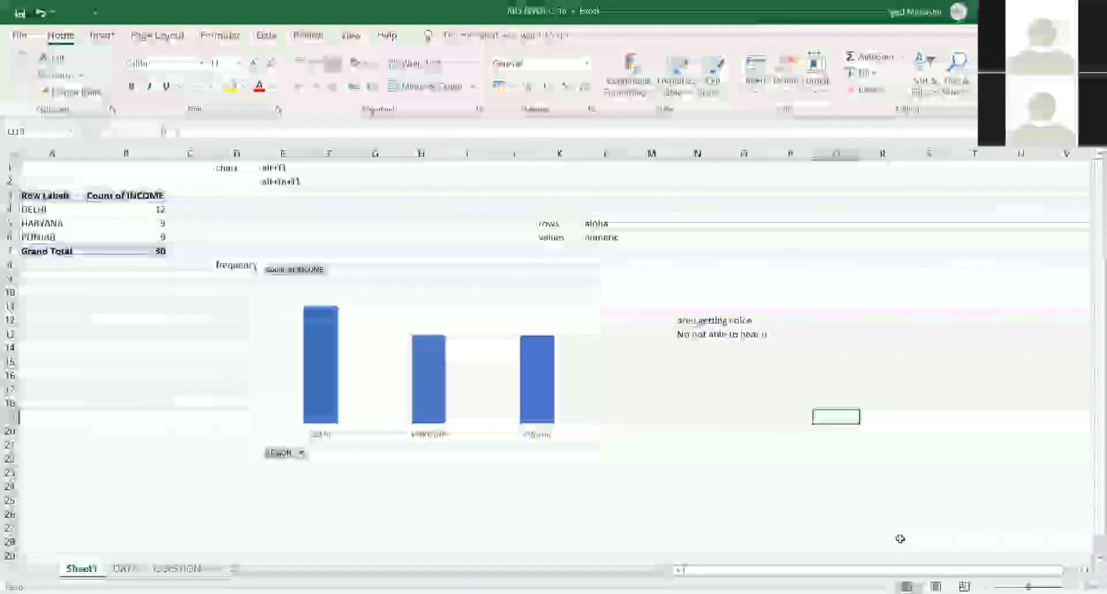
{"action": "left_click", "coordinate": [743, 388]}
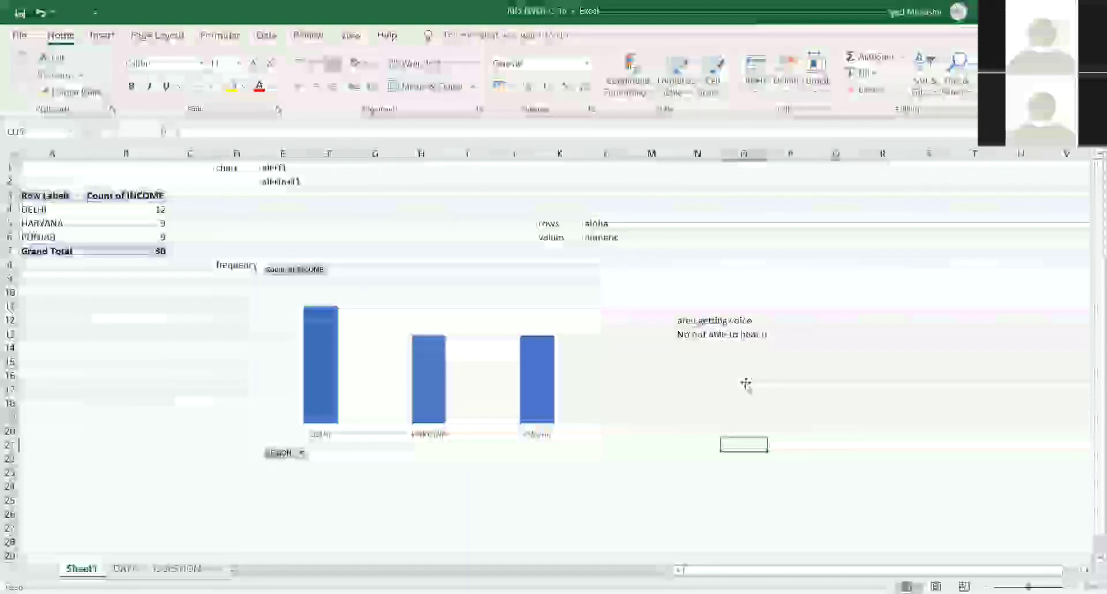
{"action": "left_click", "coordinate": [789, 361]}
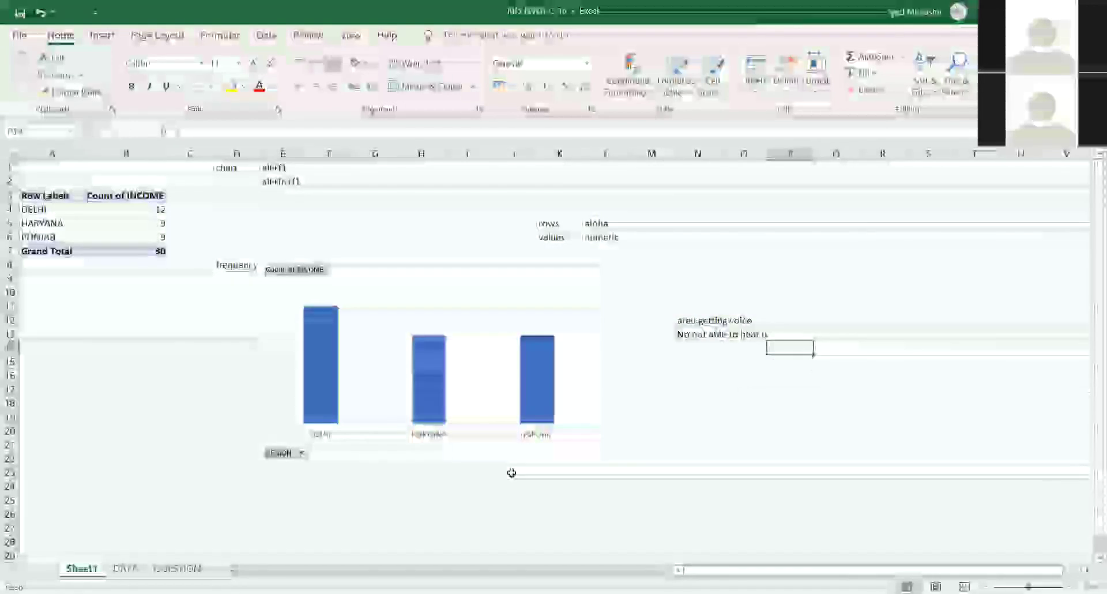
{"action": "left_click", "coordinate": [323, 539]}
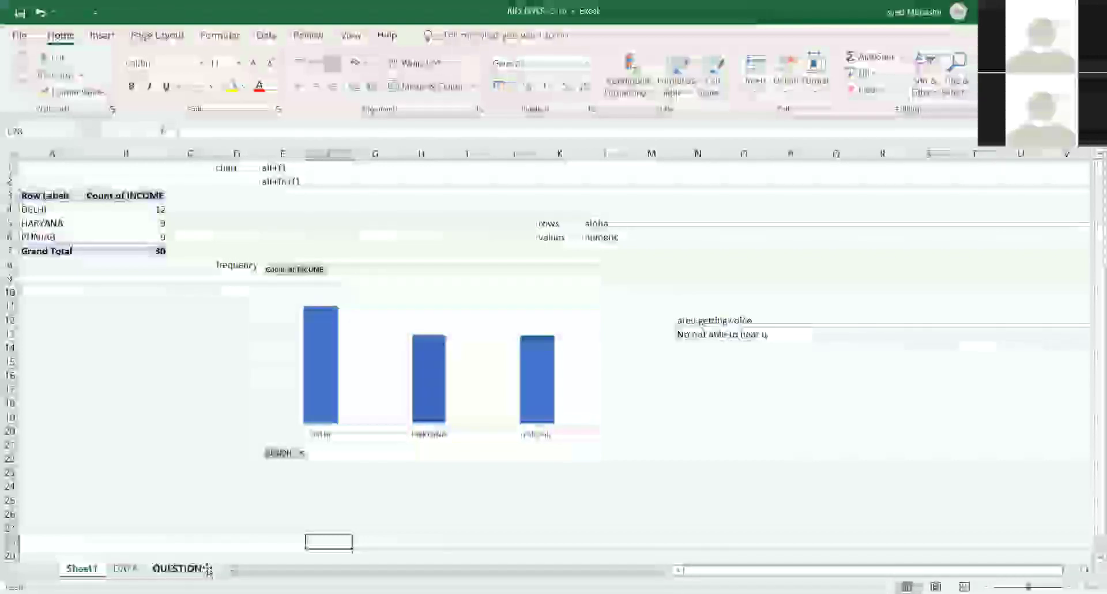
Enter the text "please let mein" in cell O23 below the other messages
{"action": "left_click", "coordinate": [744, 473]}
{"action": "type", "text": "pl"}
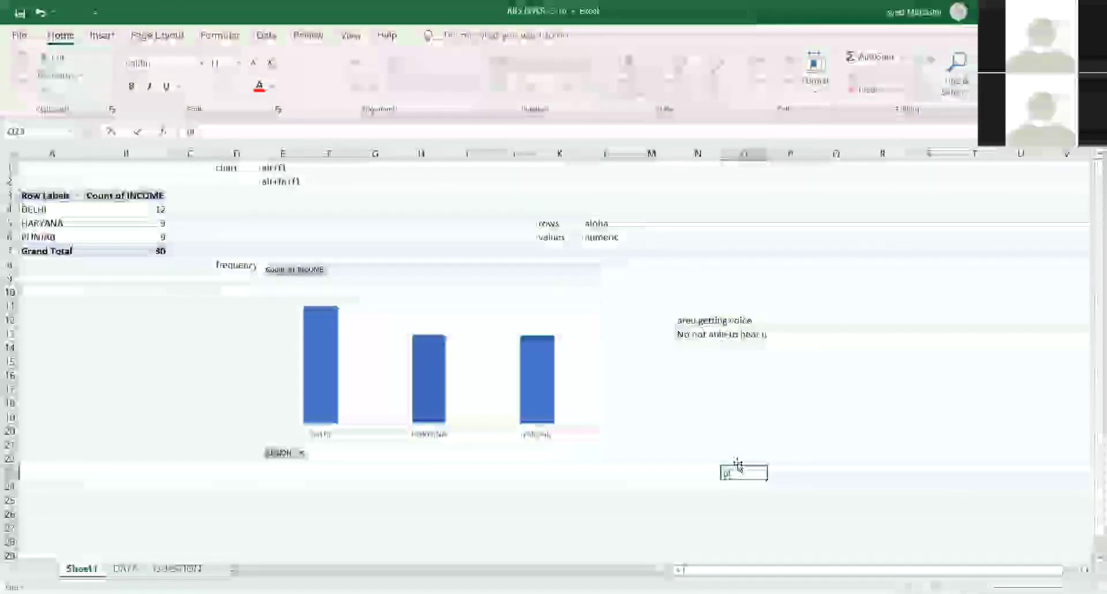
{"action": "type", "text": "ease"}
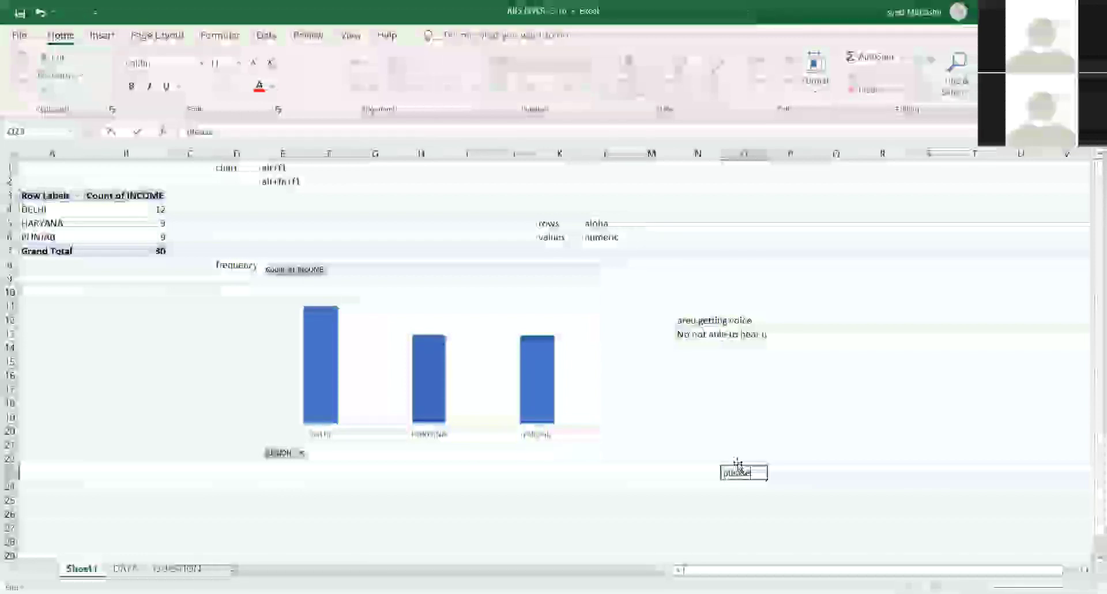
{"action": "type", "text": " let me in"}
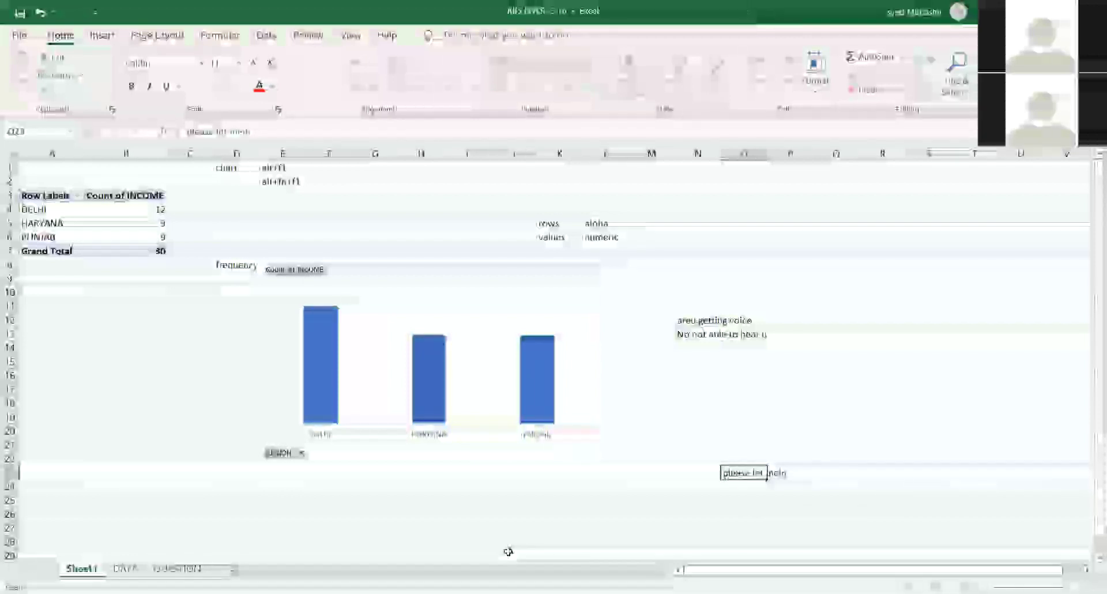
{"action": "key", "text": "Return"}
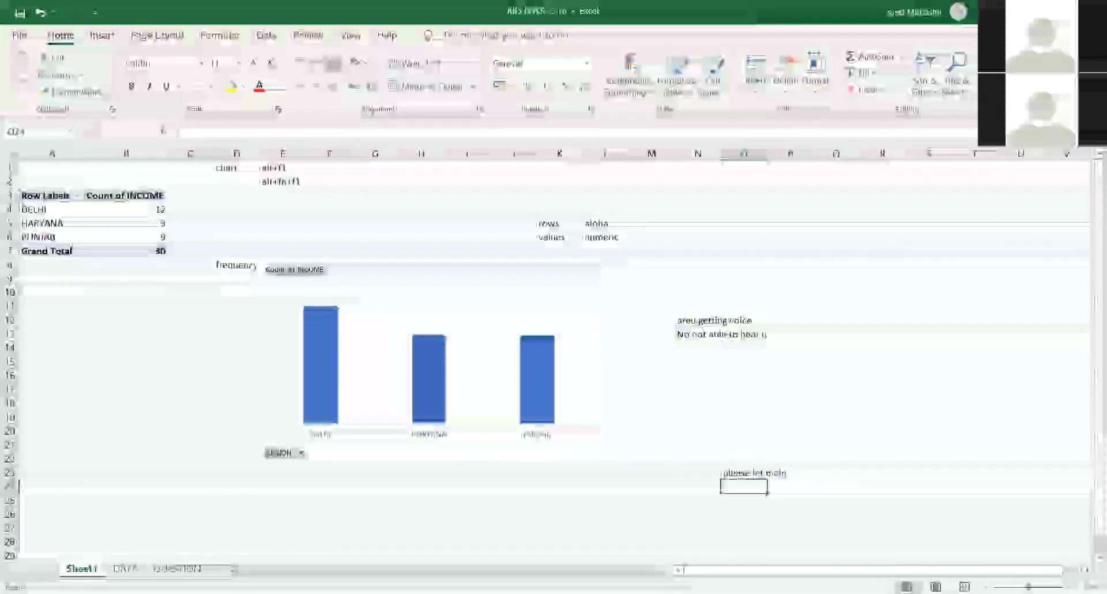
{"action": "type", "text": "me in"}
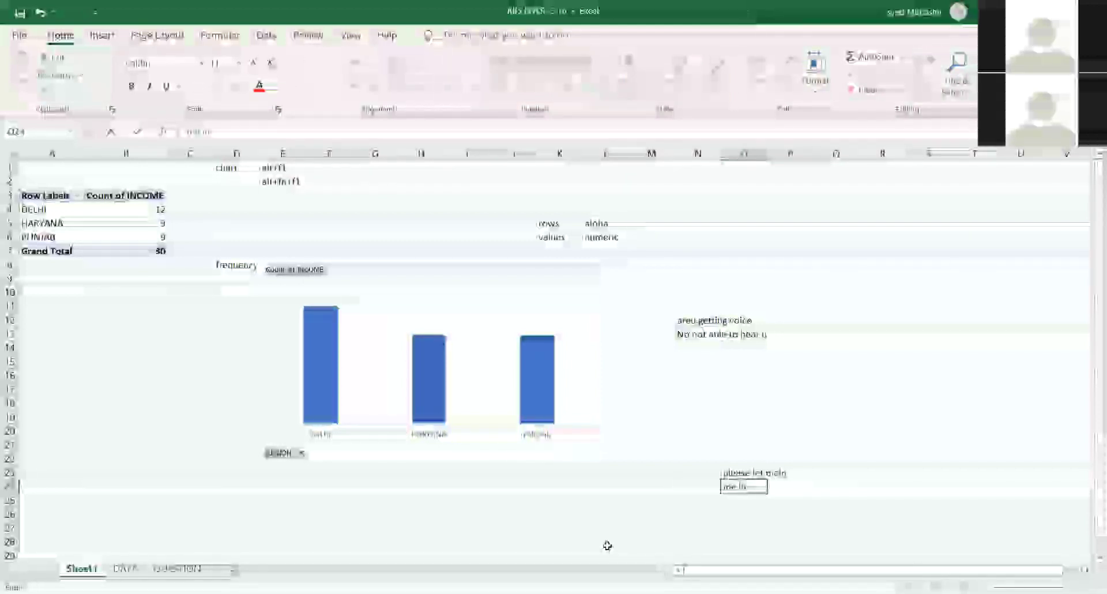
{"action": "type", "text": " my name is anand"}
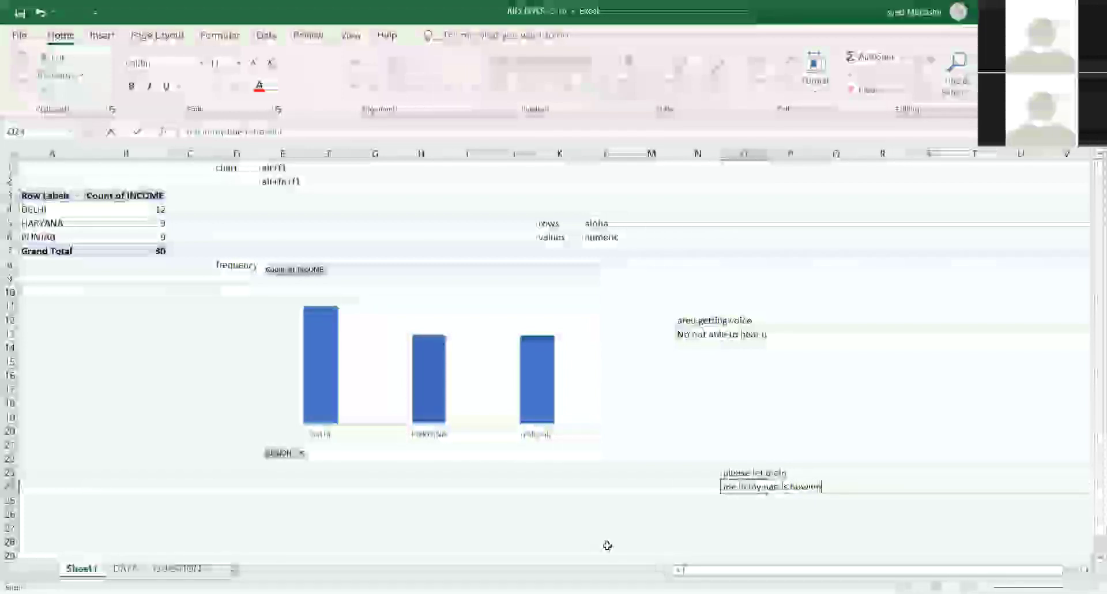
{"action": "key", "text": "Return"}
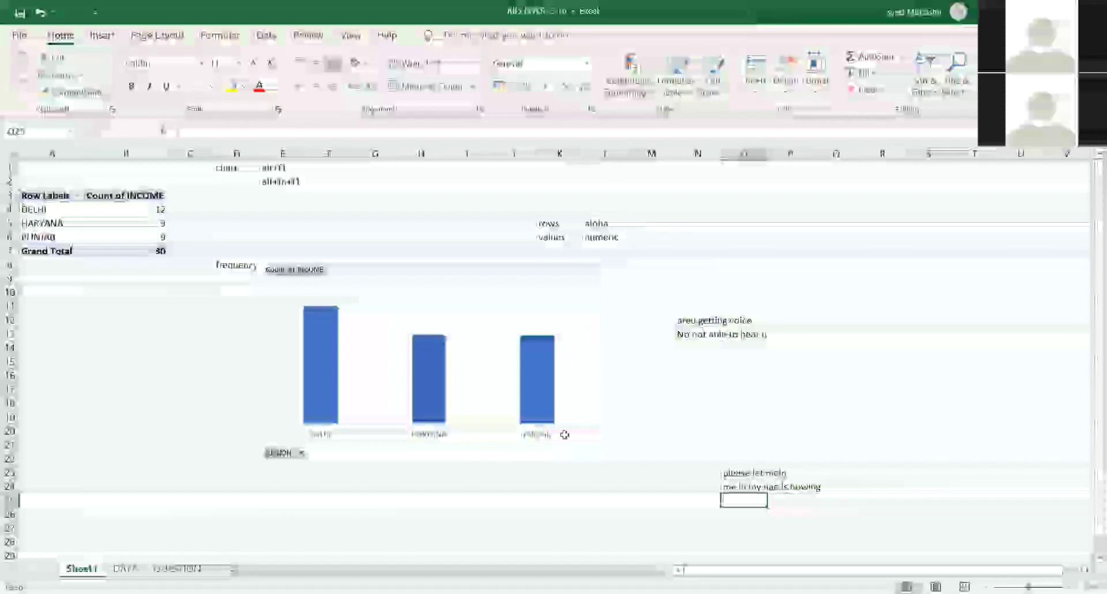
{"action": "key", "text": "Up"}
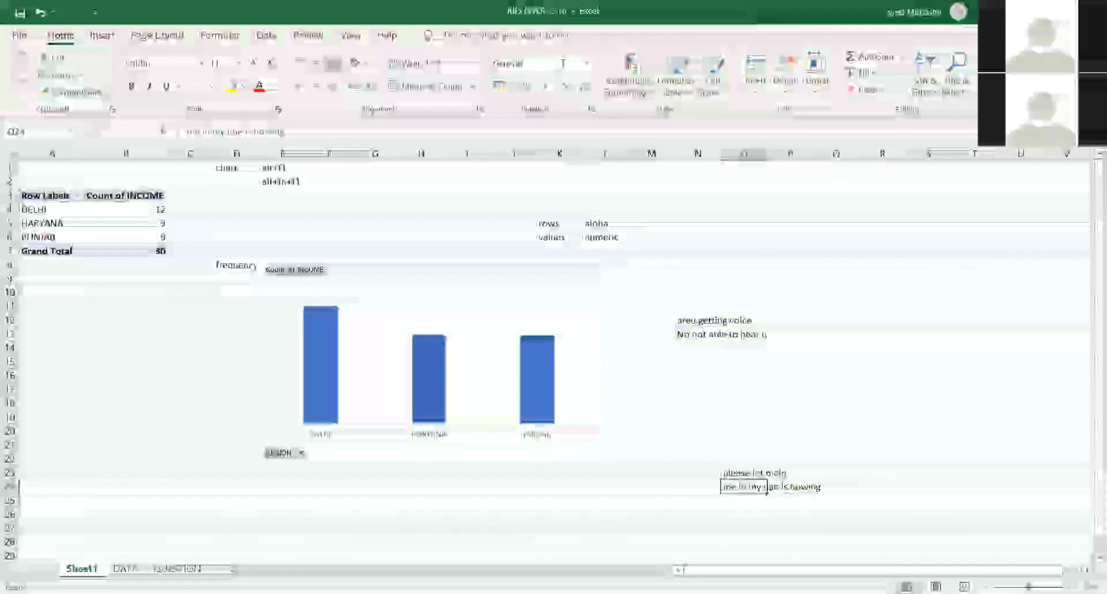
{"action": "key", "text": "Delete"}
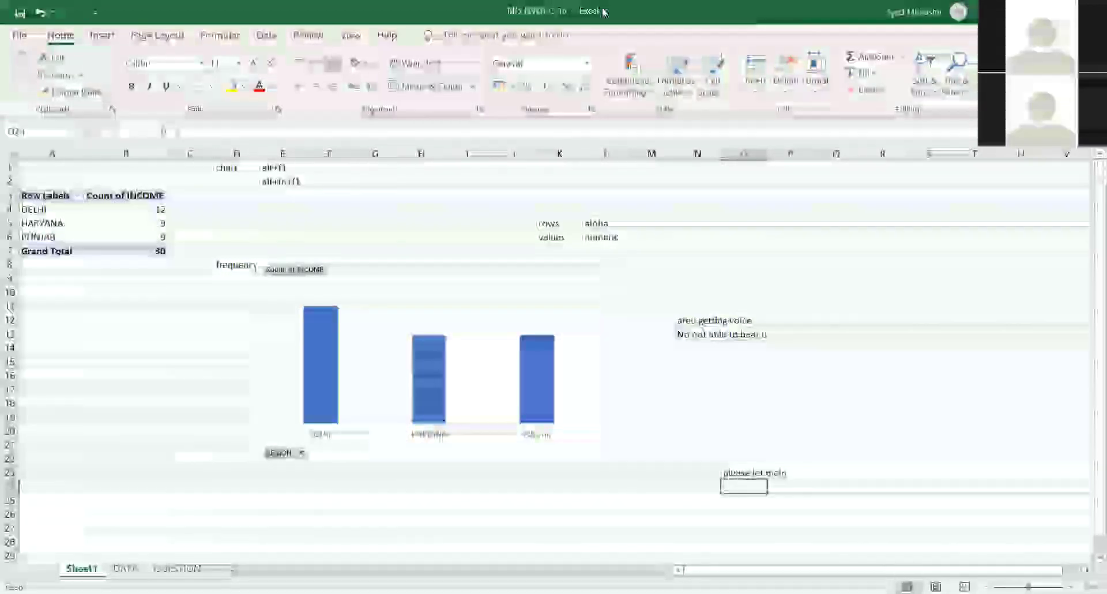